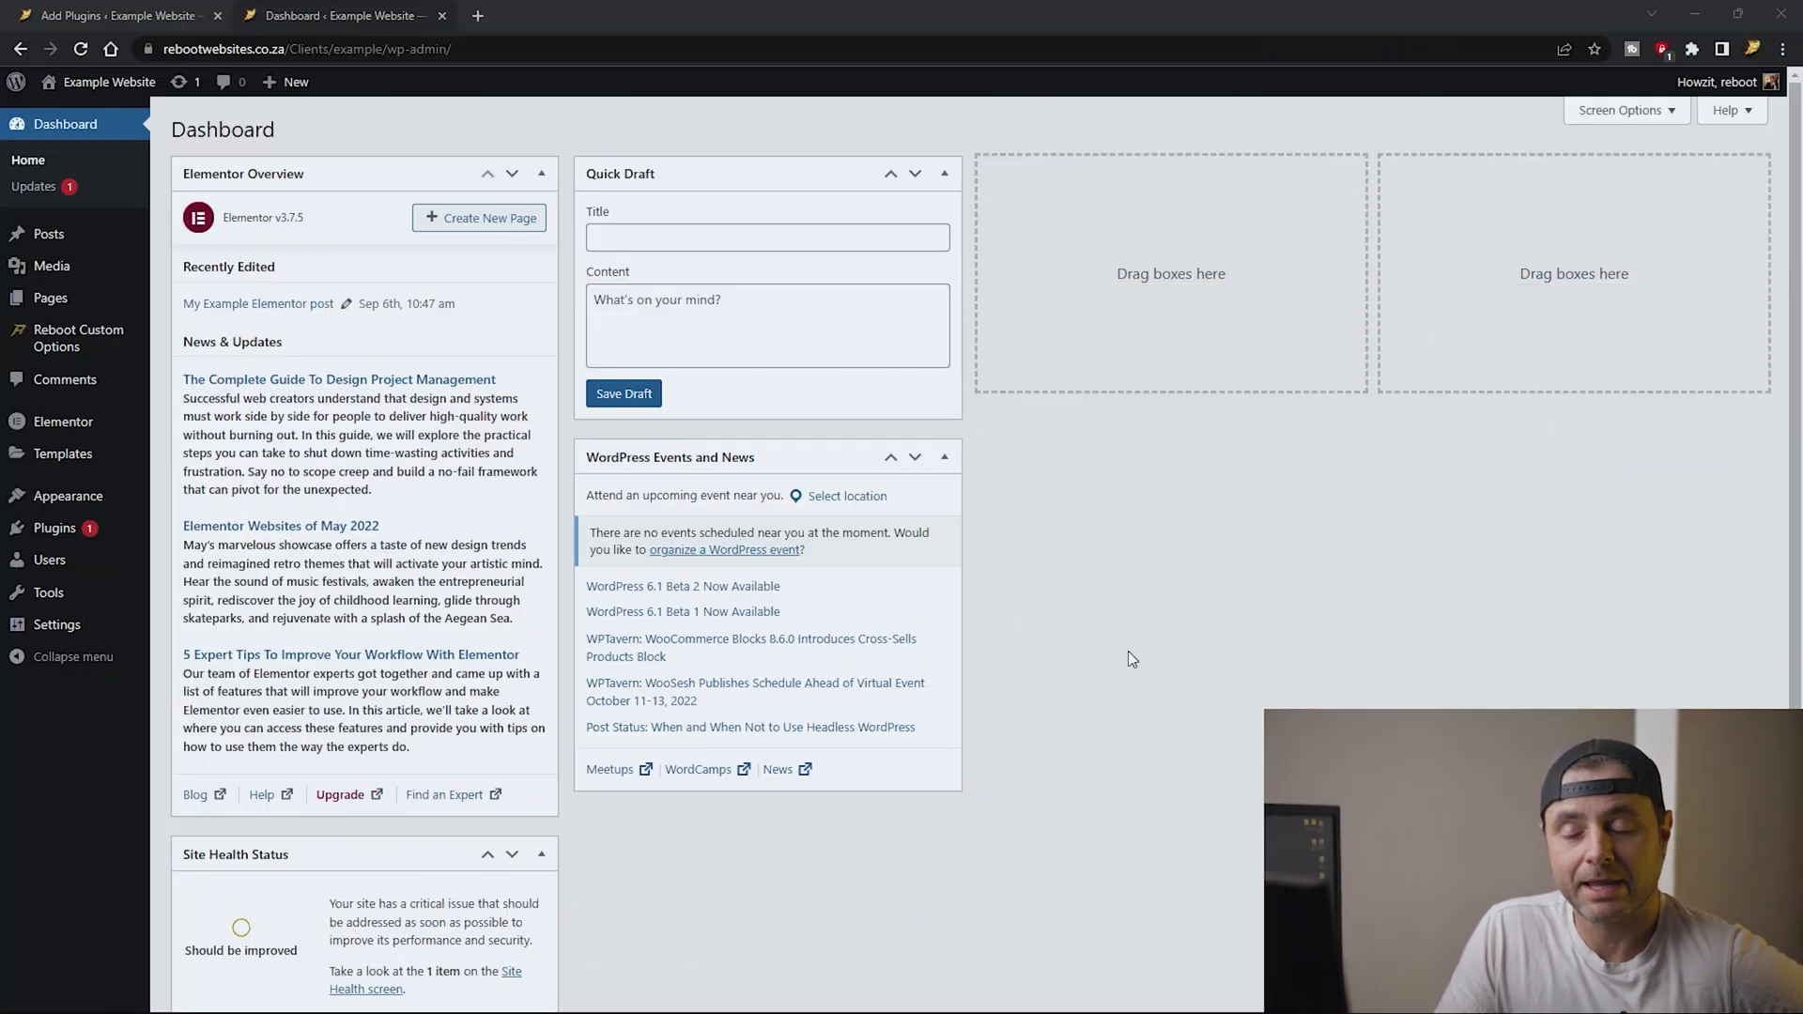
Install the ElementsKit Elementor addons plugin found under 'header elementor' and activate it.
{"action": "mouse_move", "coordinate": [51, 530]}
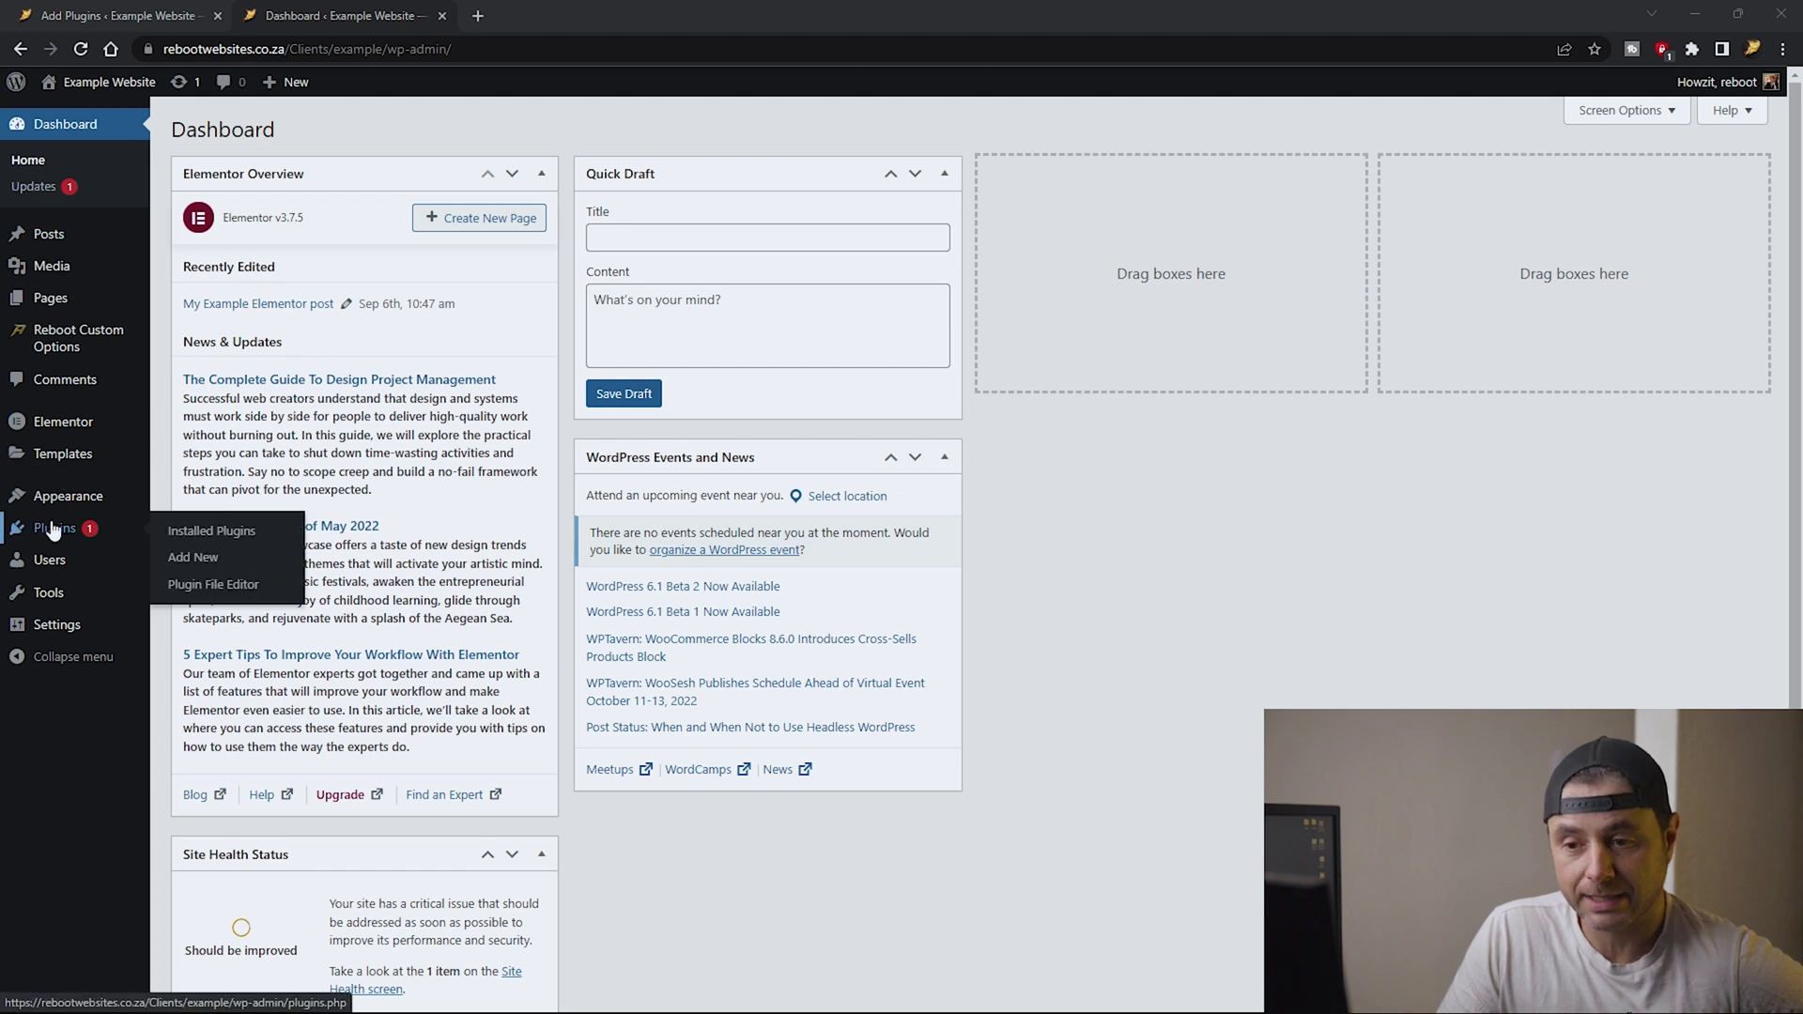
{"action": "left_click", "coordinate": [174, 560]}
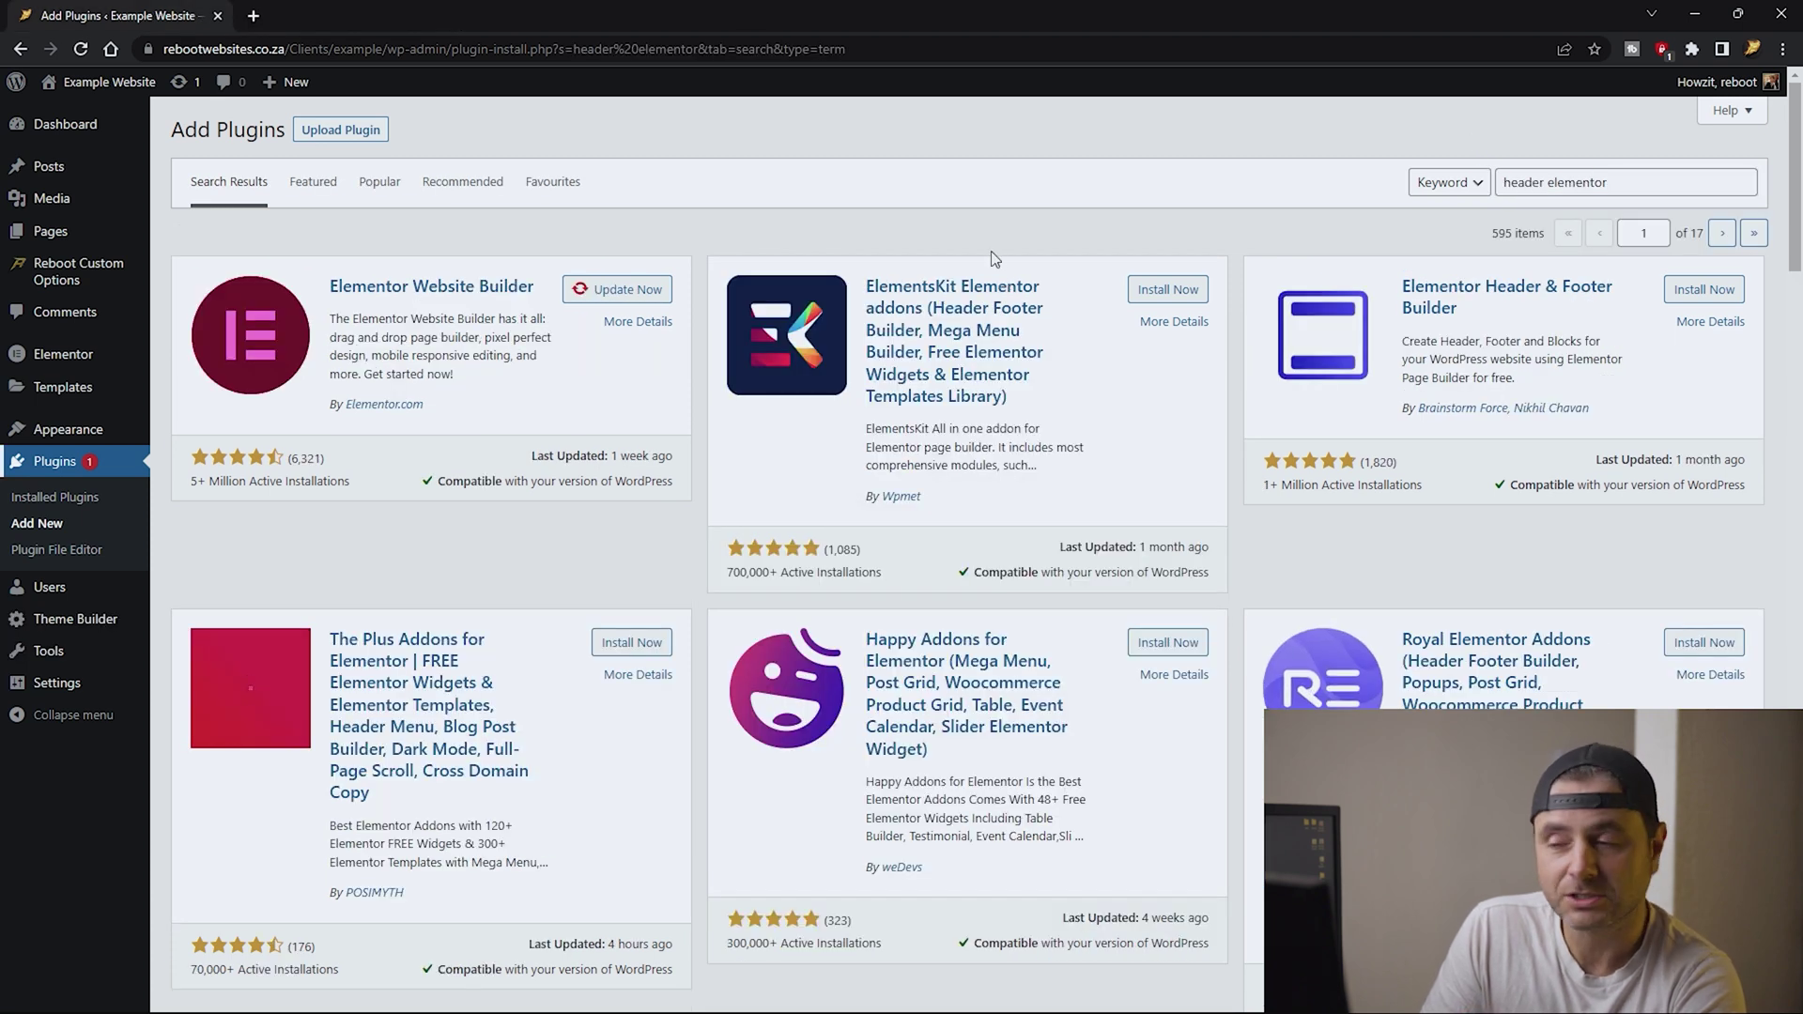
{"action": "left_click", "coordinate": [1164, 288]}
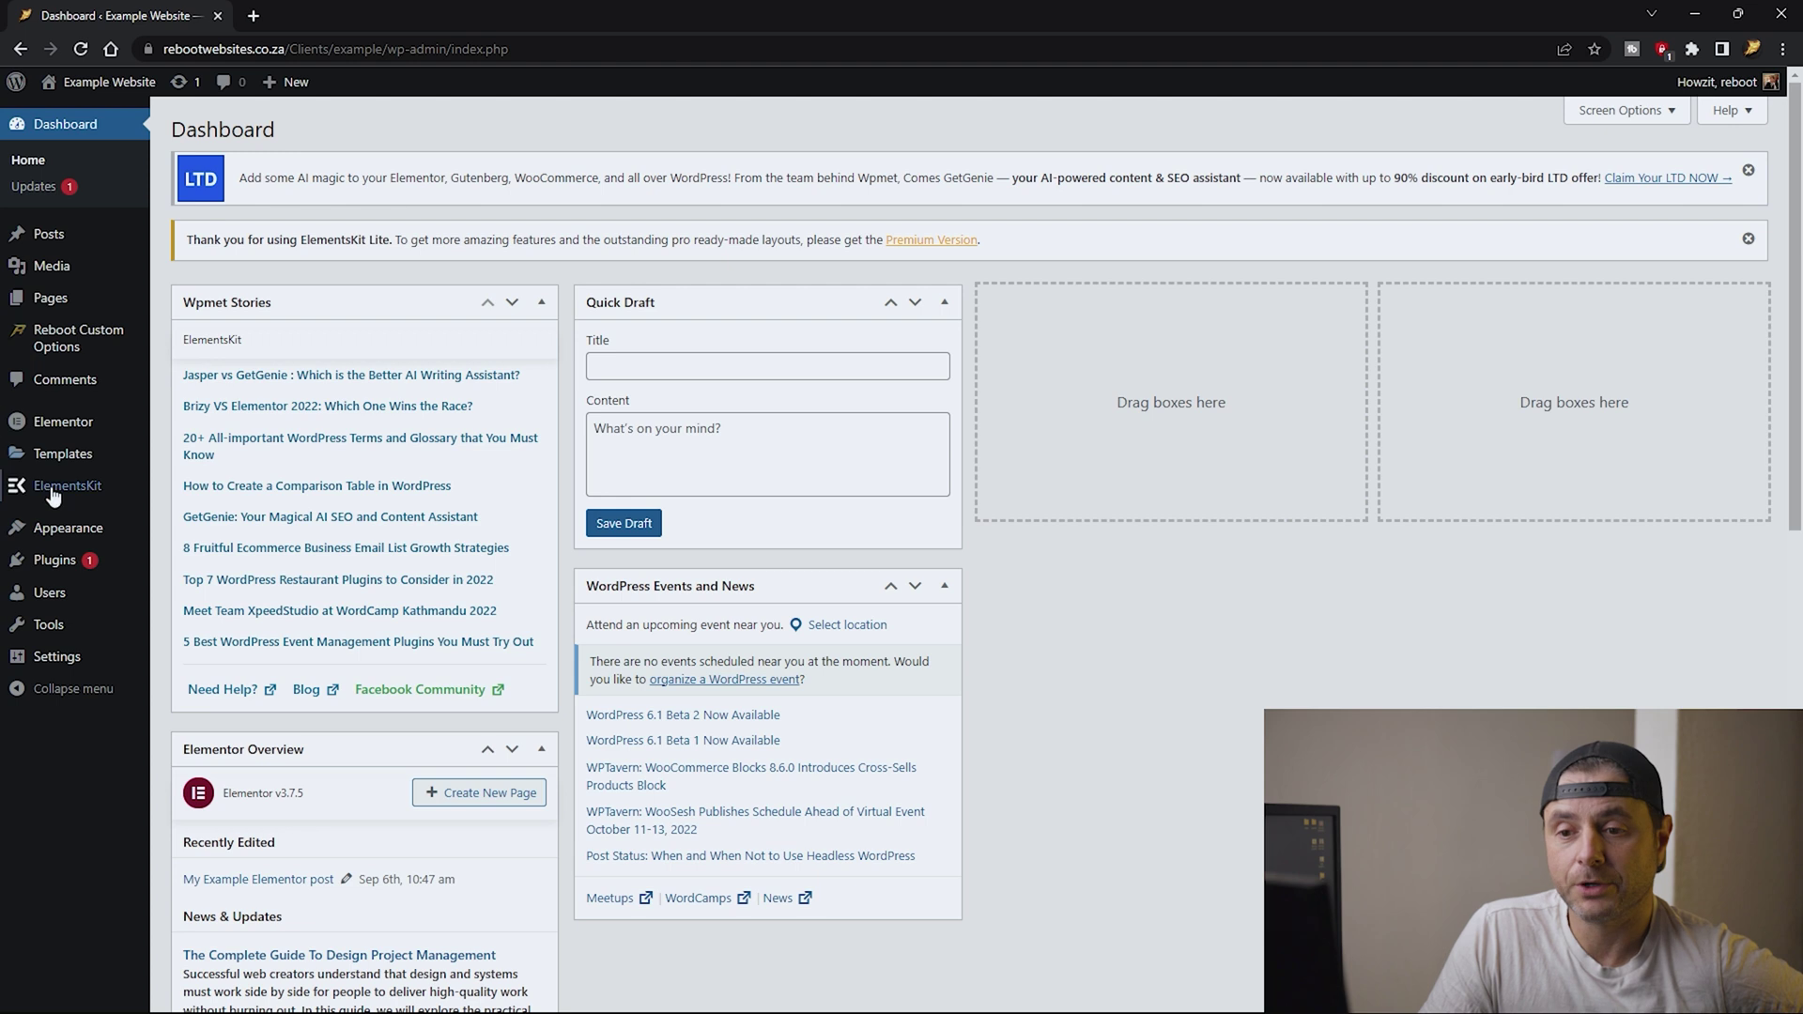
Open the ElementsKit Header Footer templates page from the admin sidebar.
{"action": "mouse_move", "coordinate": [52, 491]}
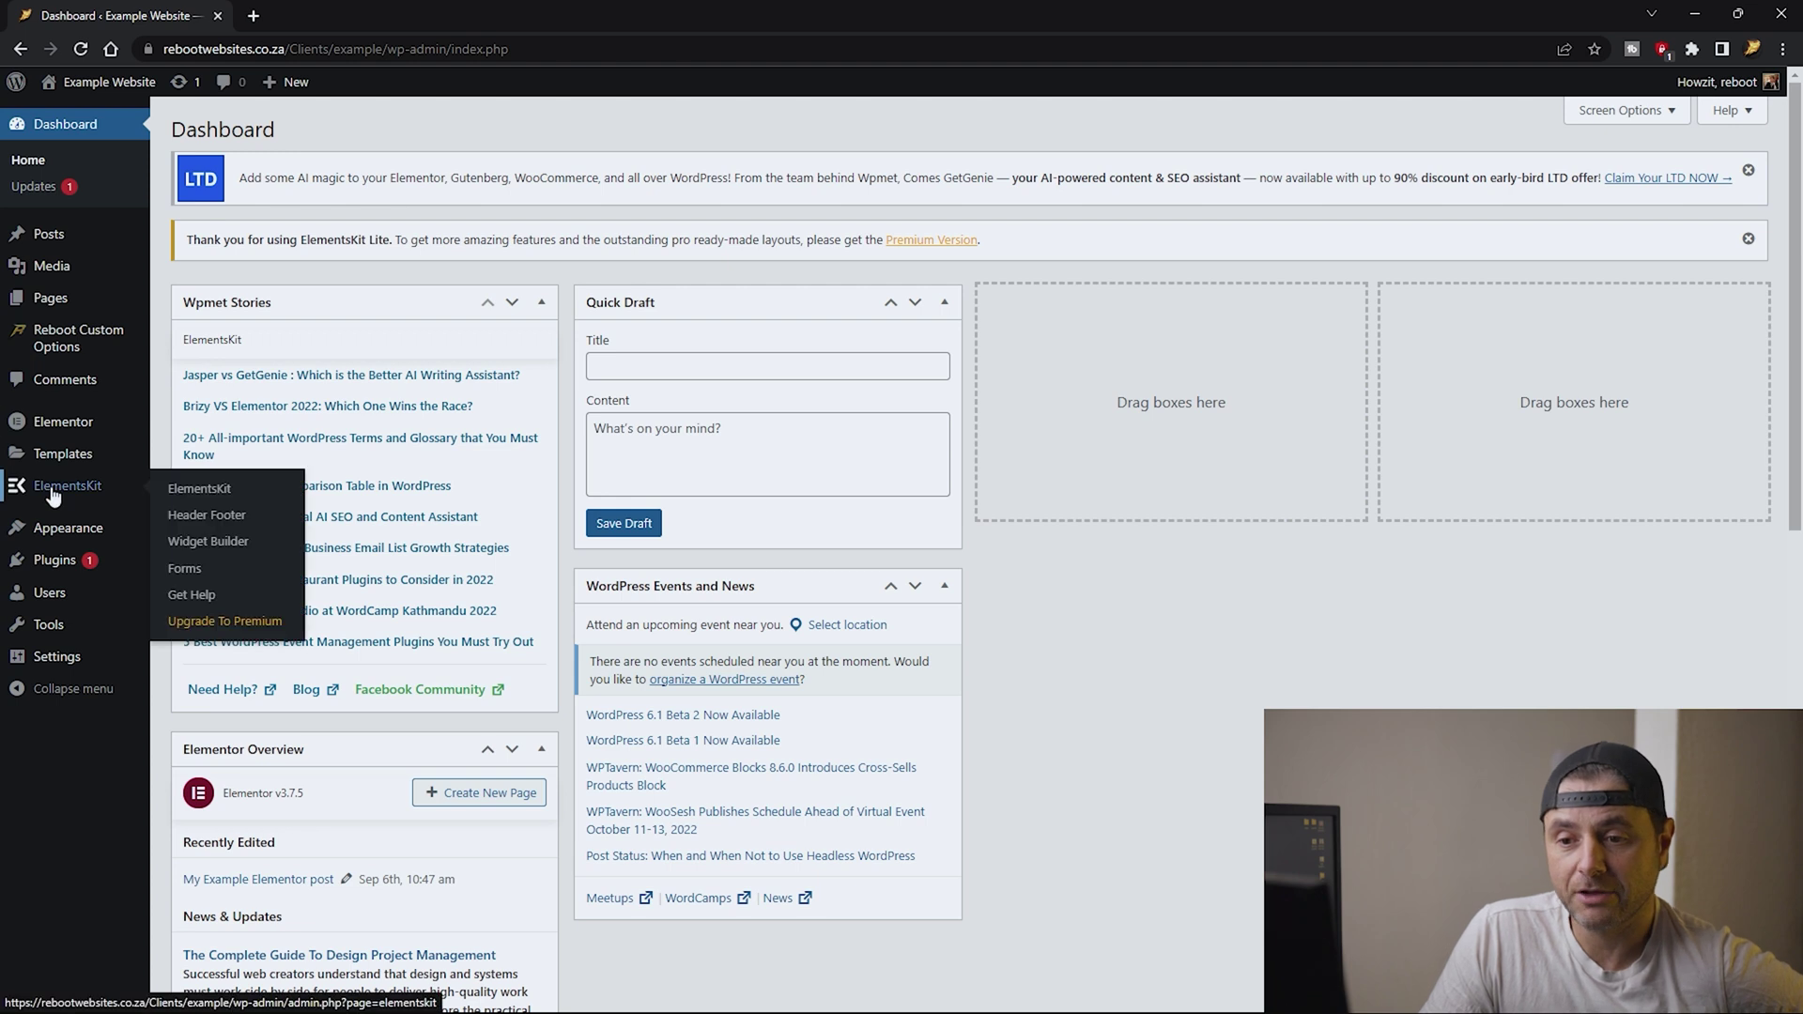
{"action": "left_click", "coordinate": [189, 519]}
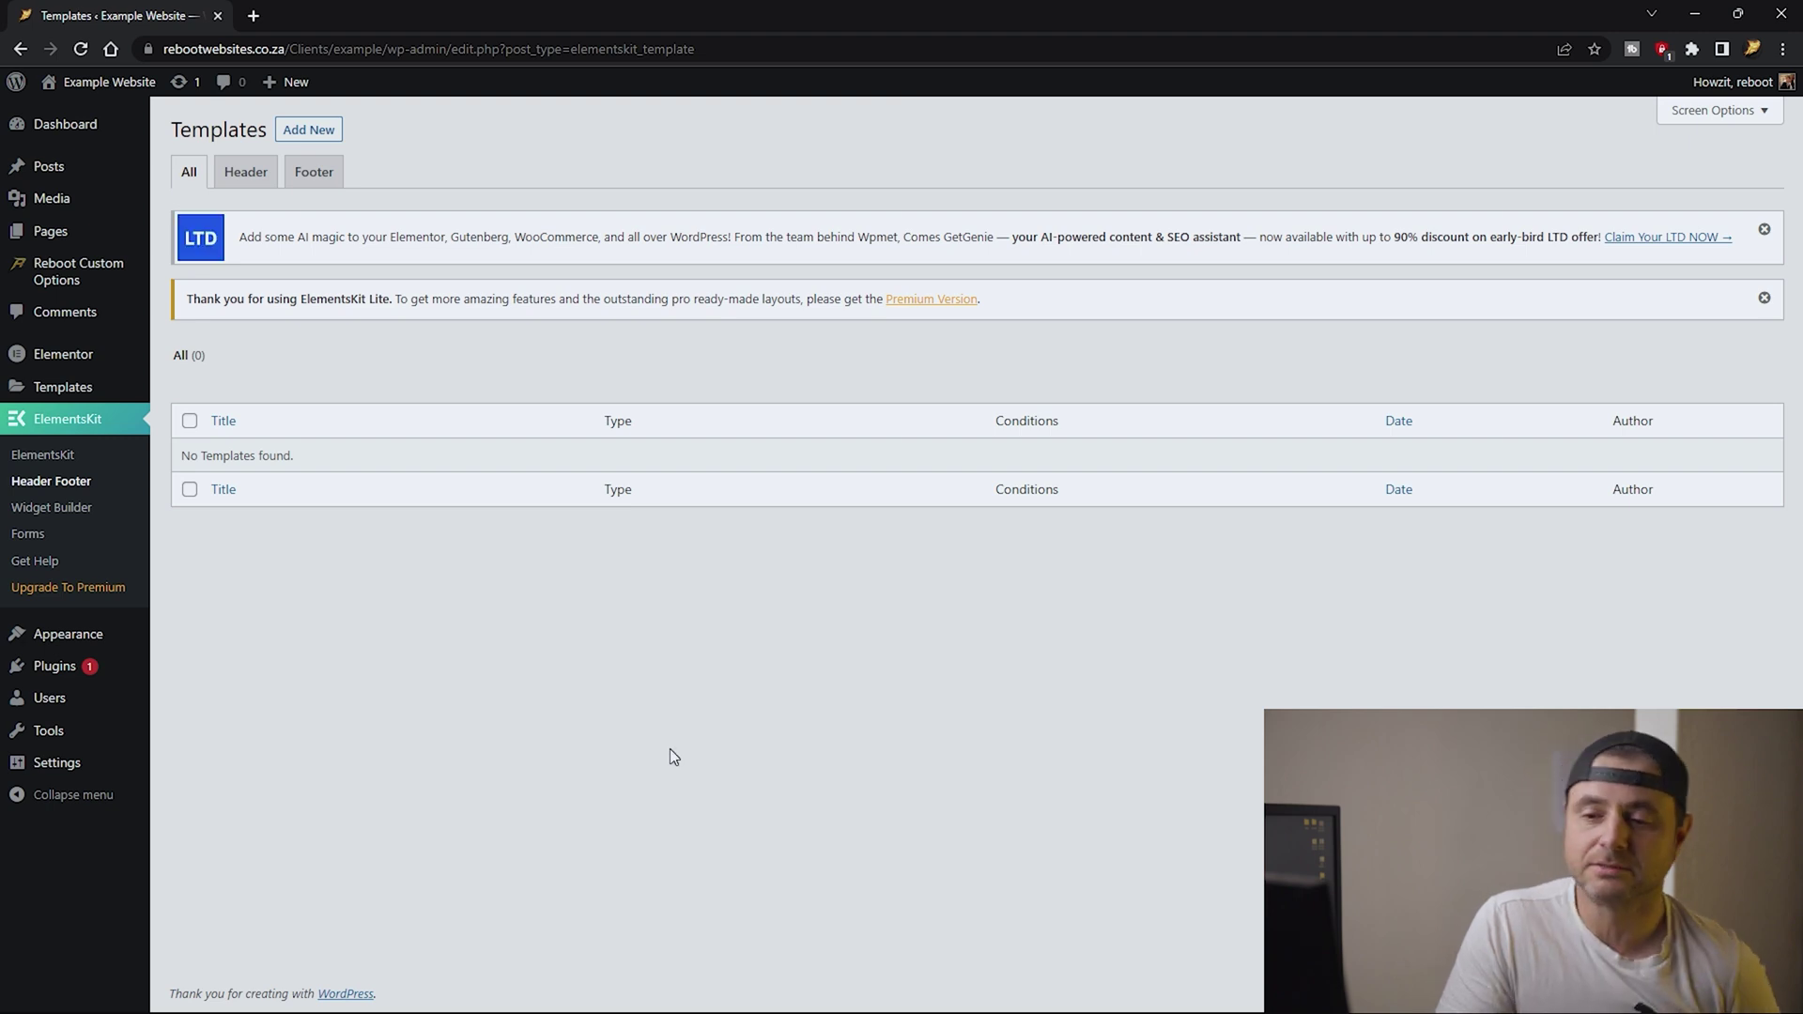
Create and save an active 'Example Header' template for the Entire Site, then edit it in Elementor.
{"action": "left_click", "coordinate": [320, 131]}
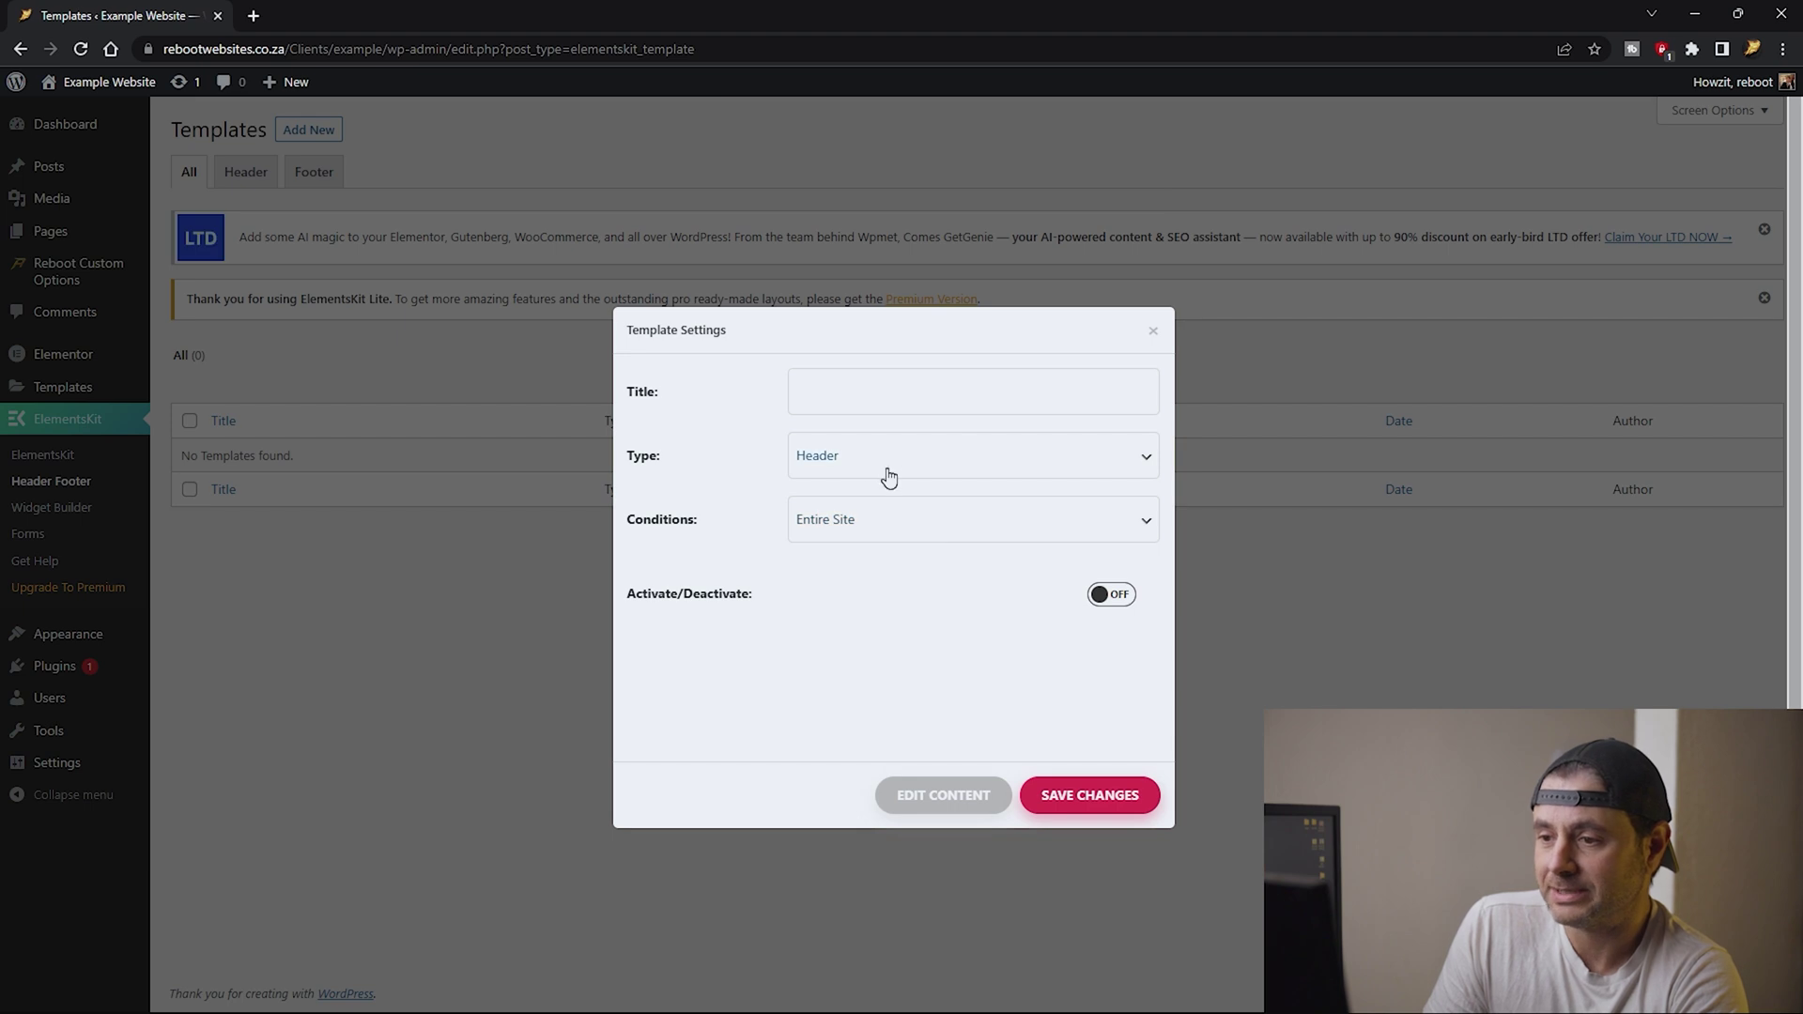
{"action": "left_click", "coordinate": [886, 390]}
{"action": "type", "text": "Example Header"}
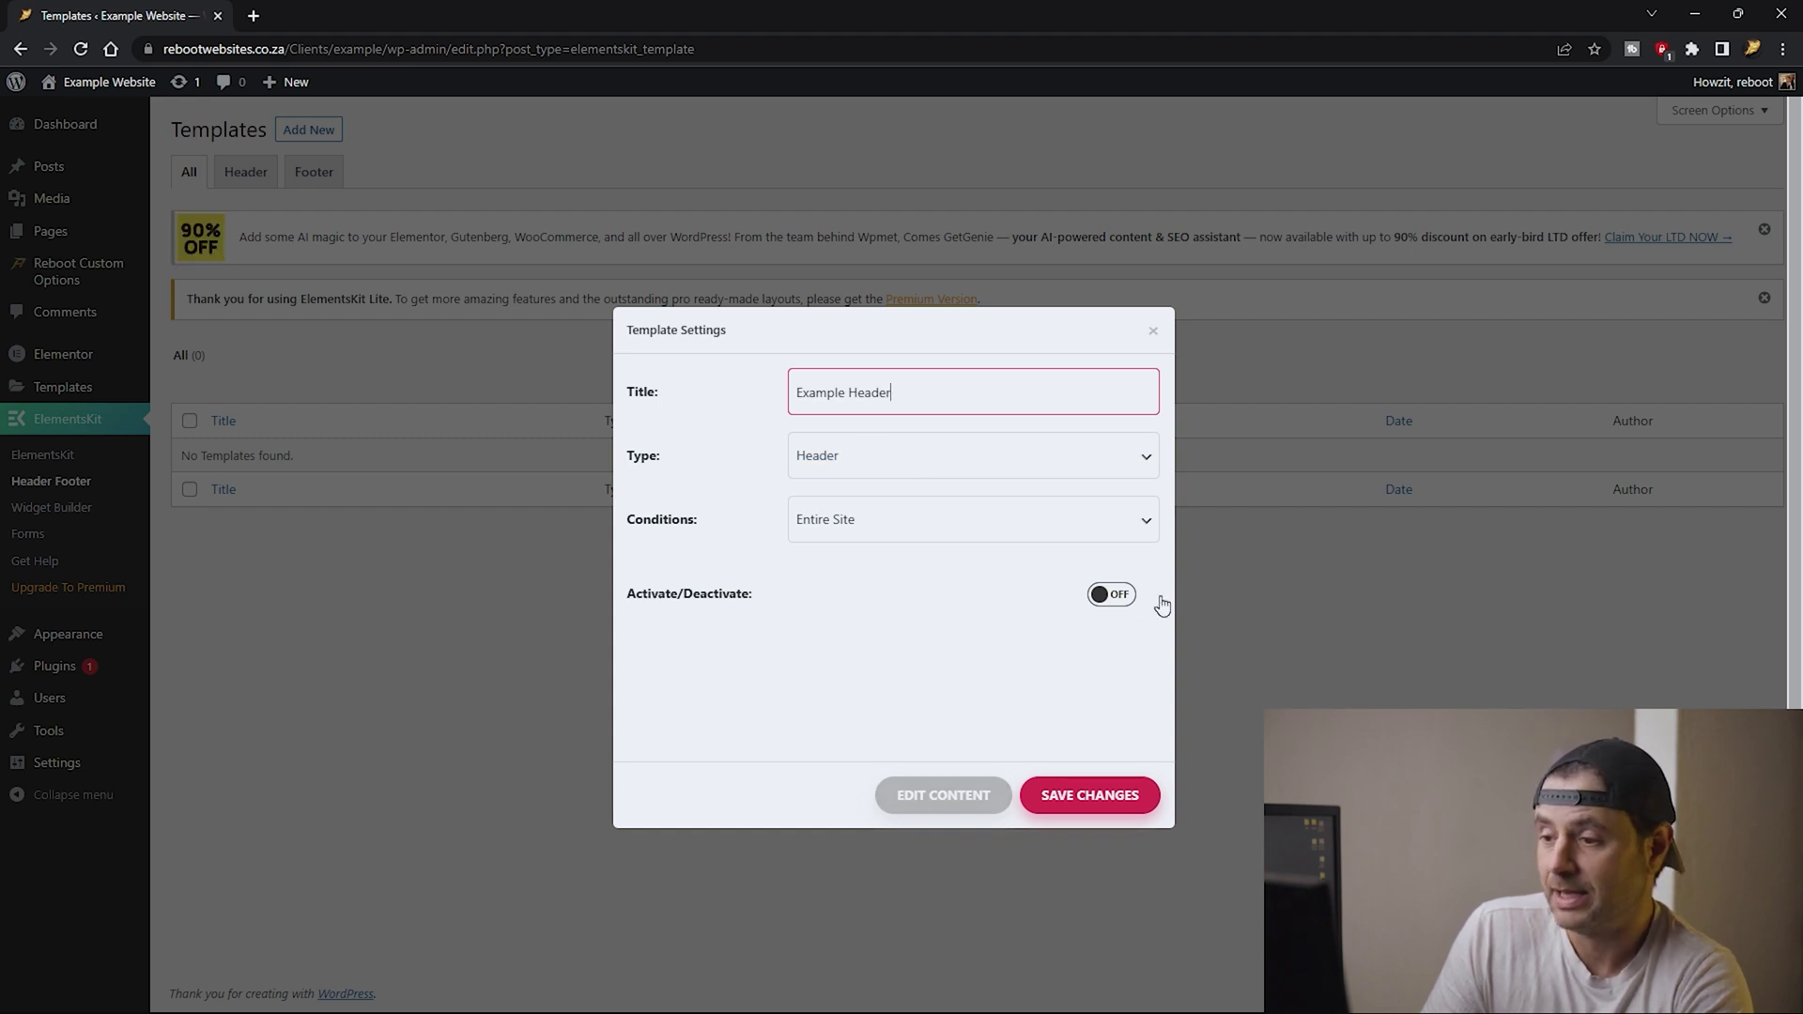
{"action": "left_click", "coordinate": [1111, 594]}
{"action": "left_click", "coordinate": [1089, 796]}
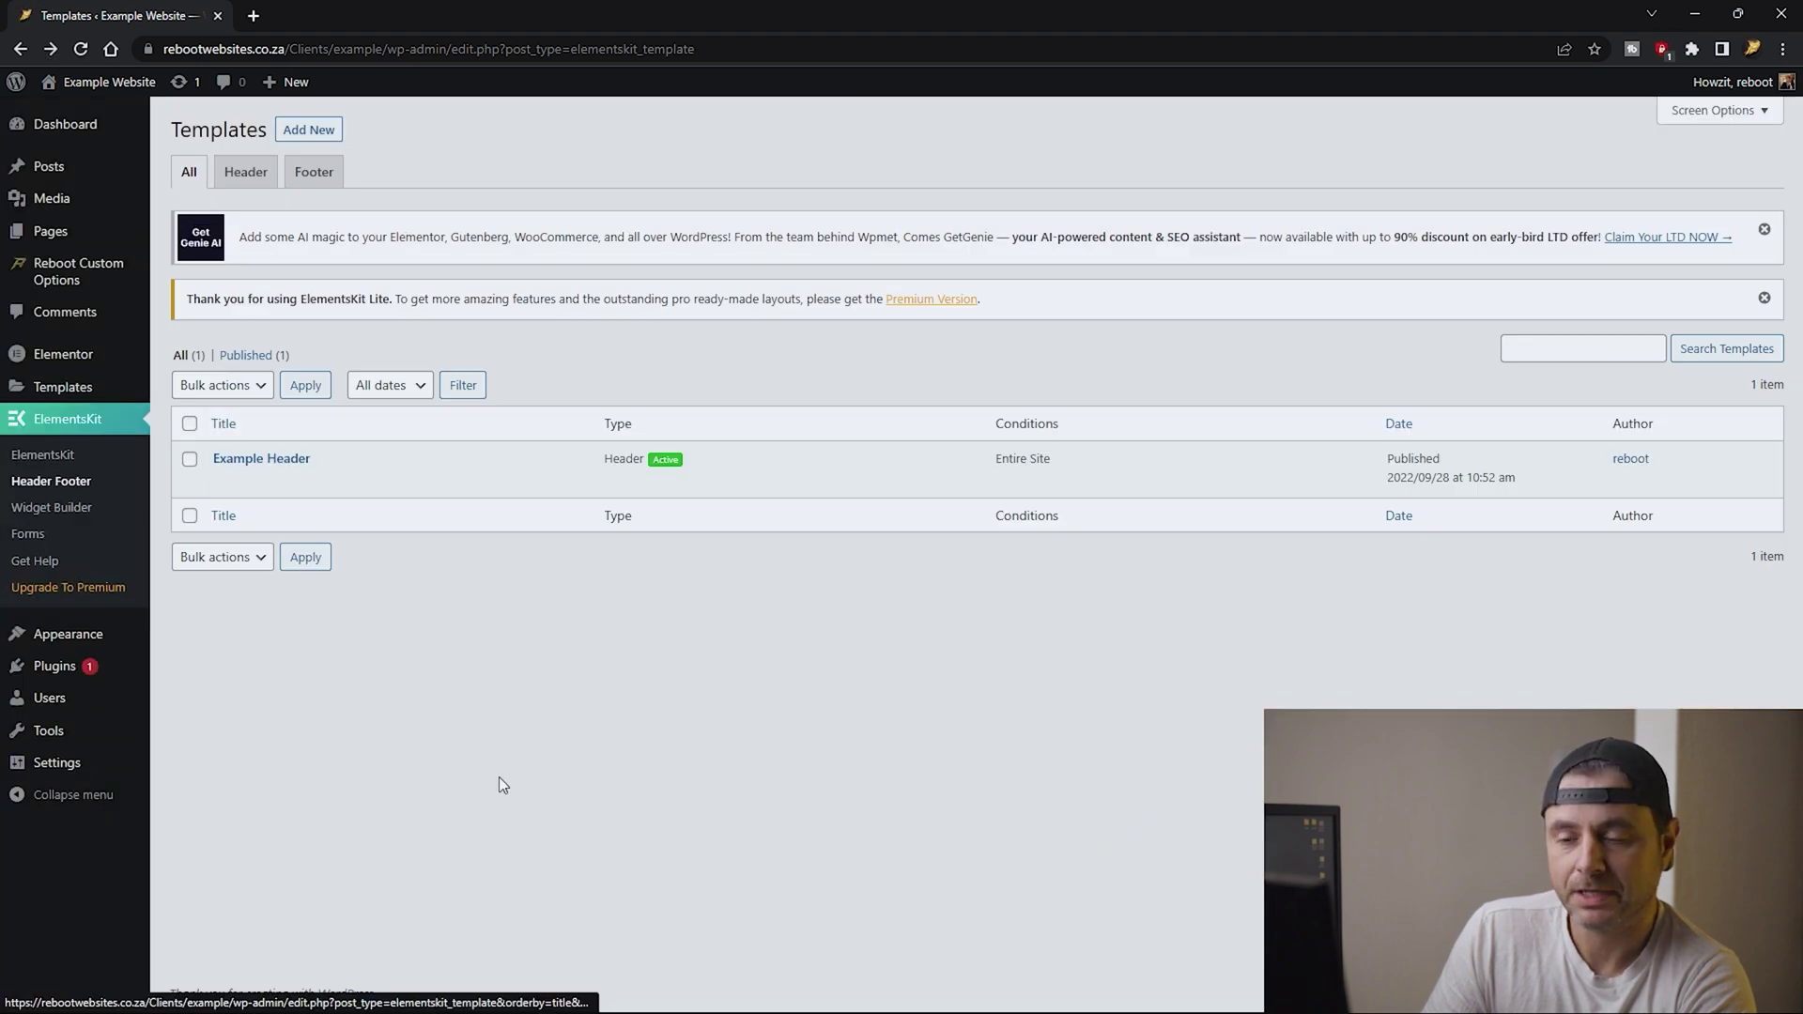
{"action": "left_click", "coordinate": [223, 481]}
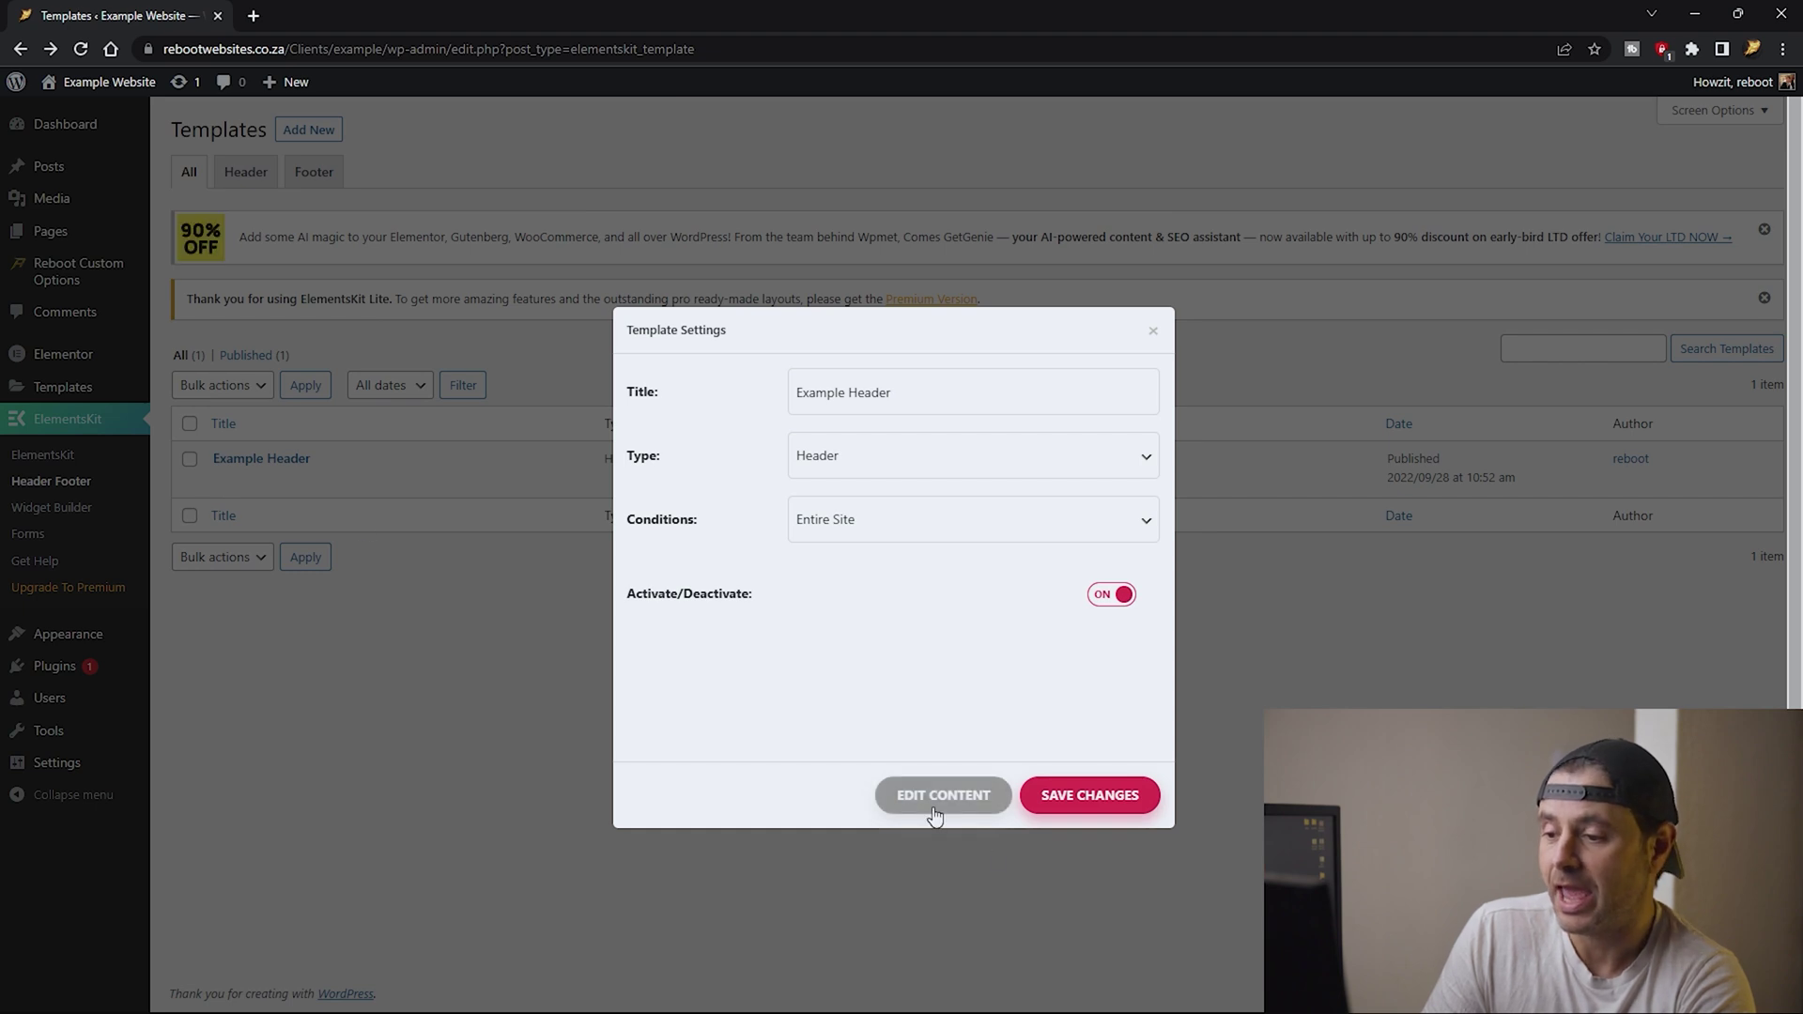
{"action": "left_click", "coordinate": [934, 808]}
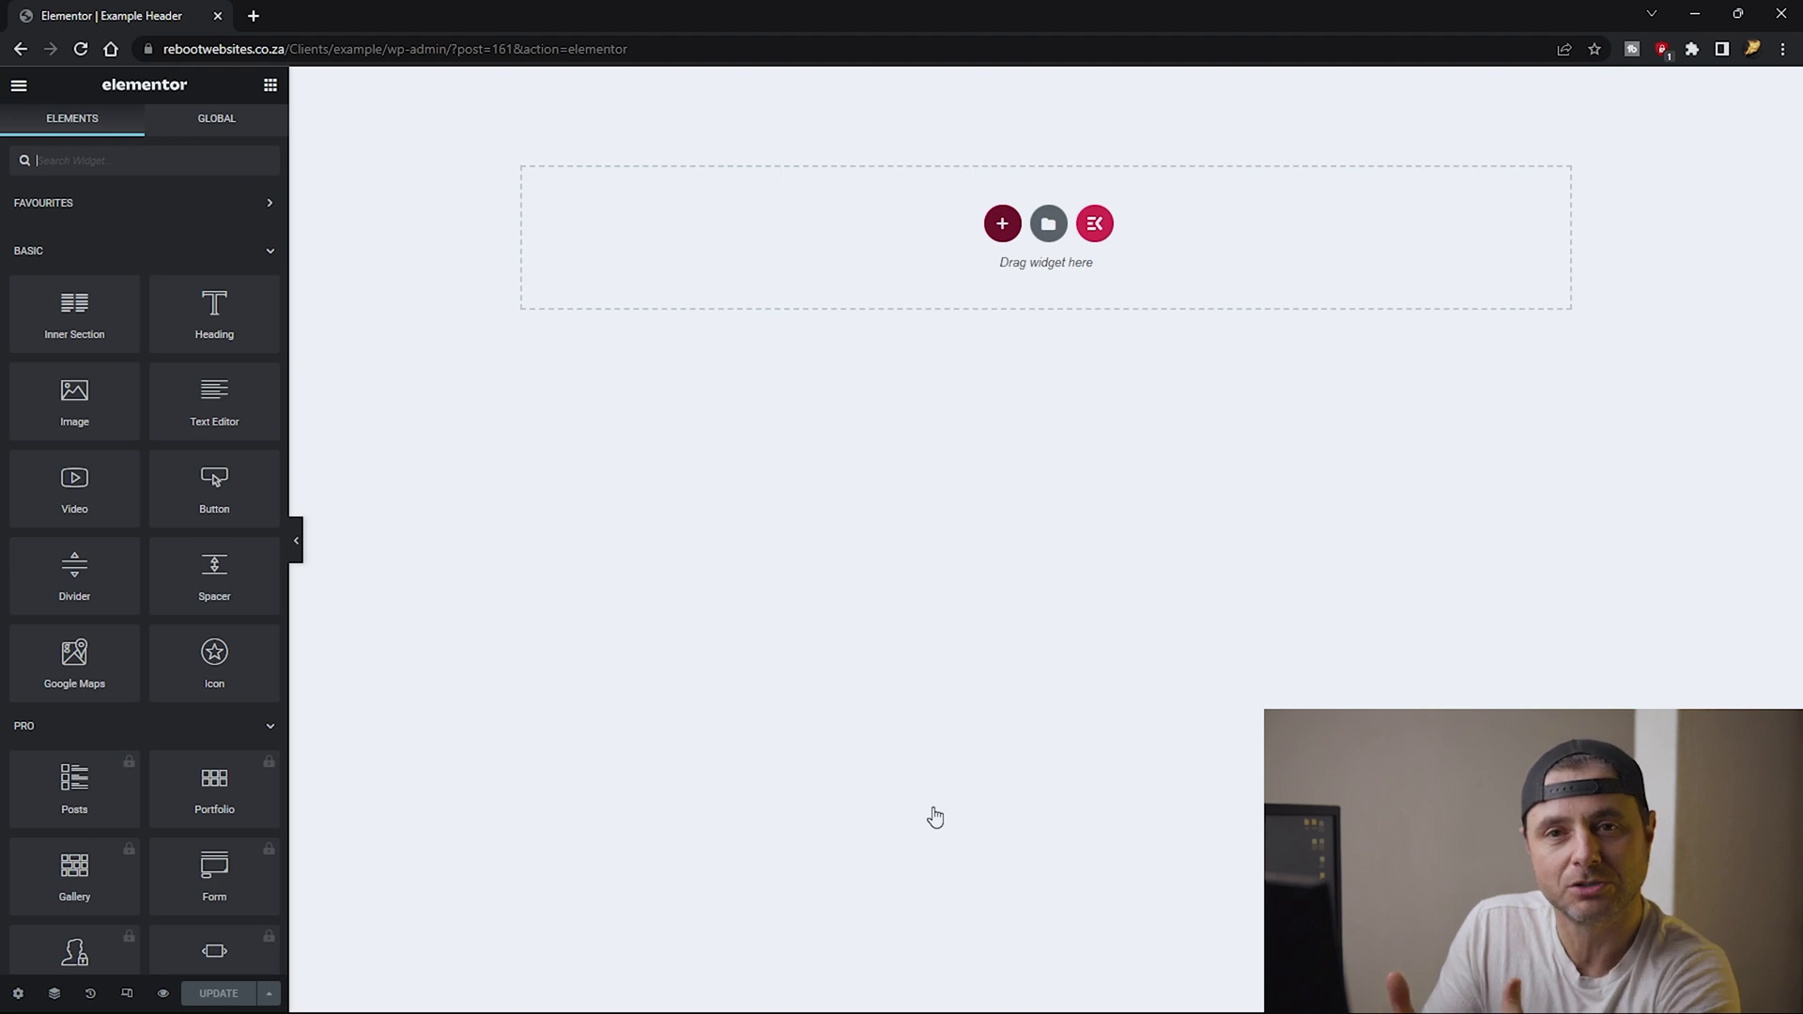
{"action": "left_click", "coordinate": [934, 816]}
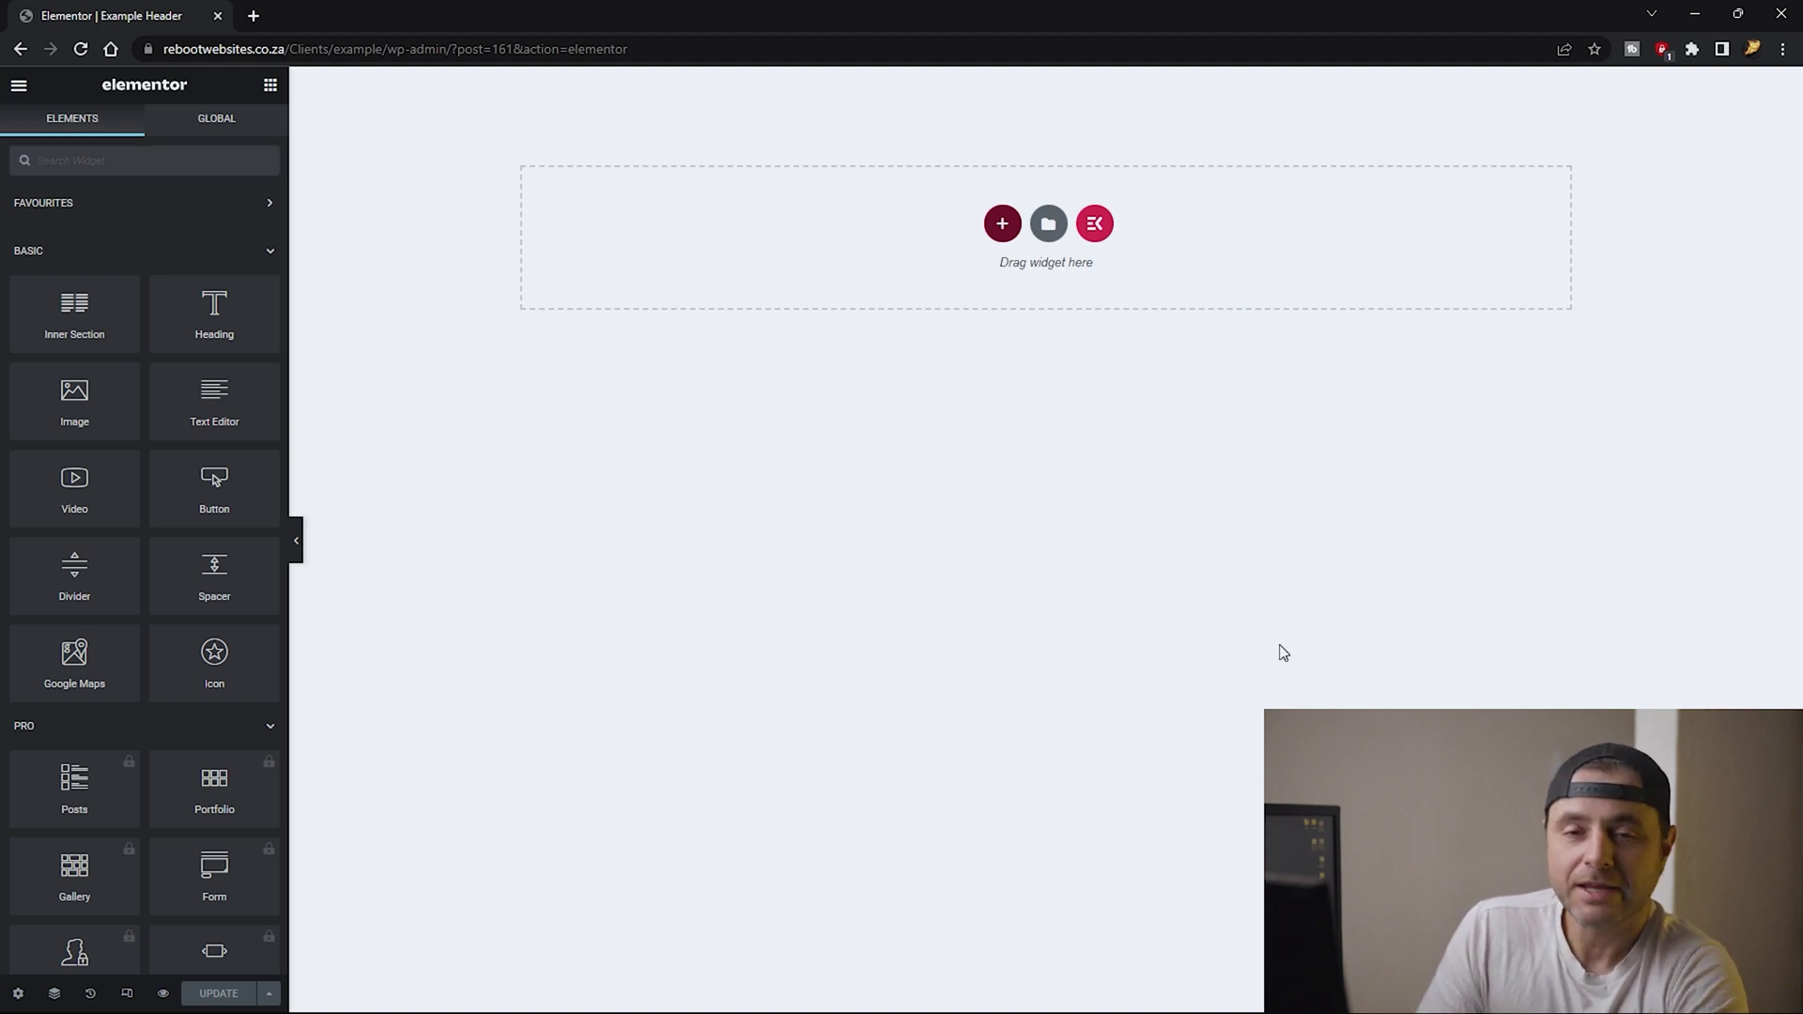
{"action": "left_click", "coordinate": [1097, 227]}
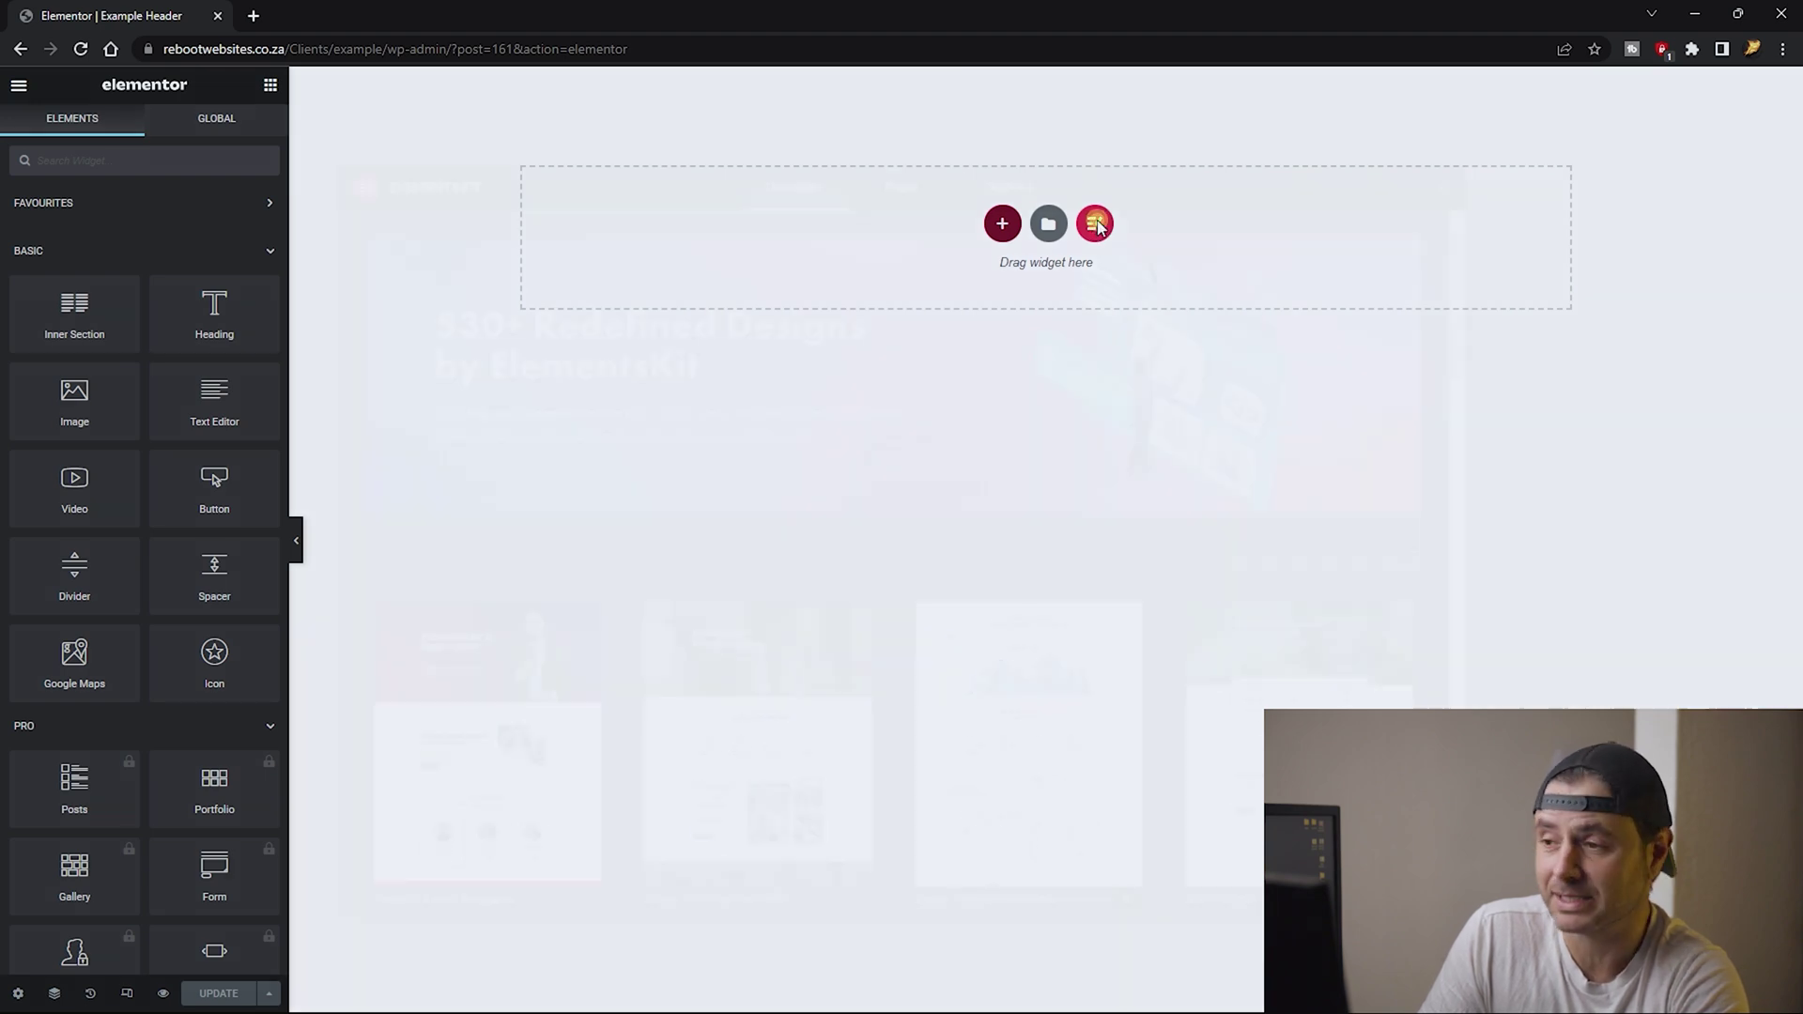
{"action": "left_click", "coordinate": [997, 184]}
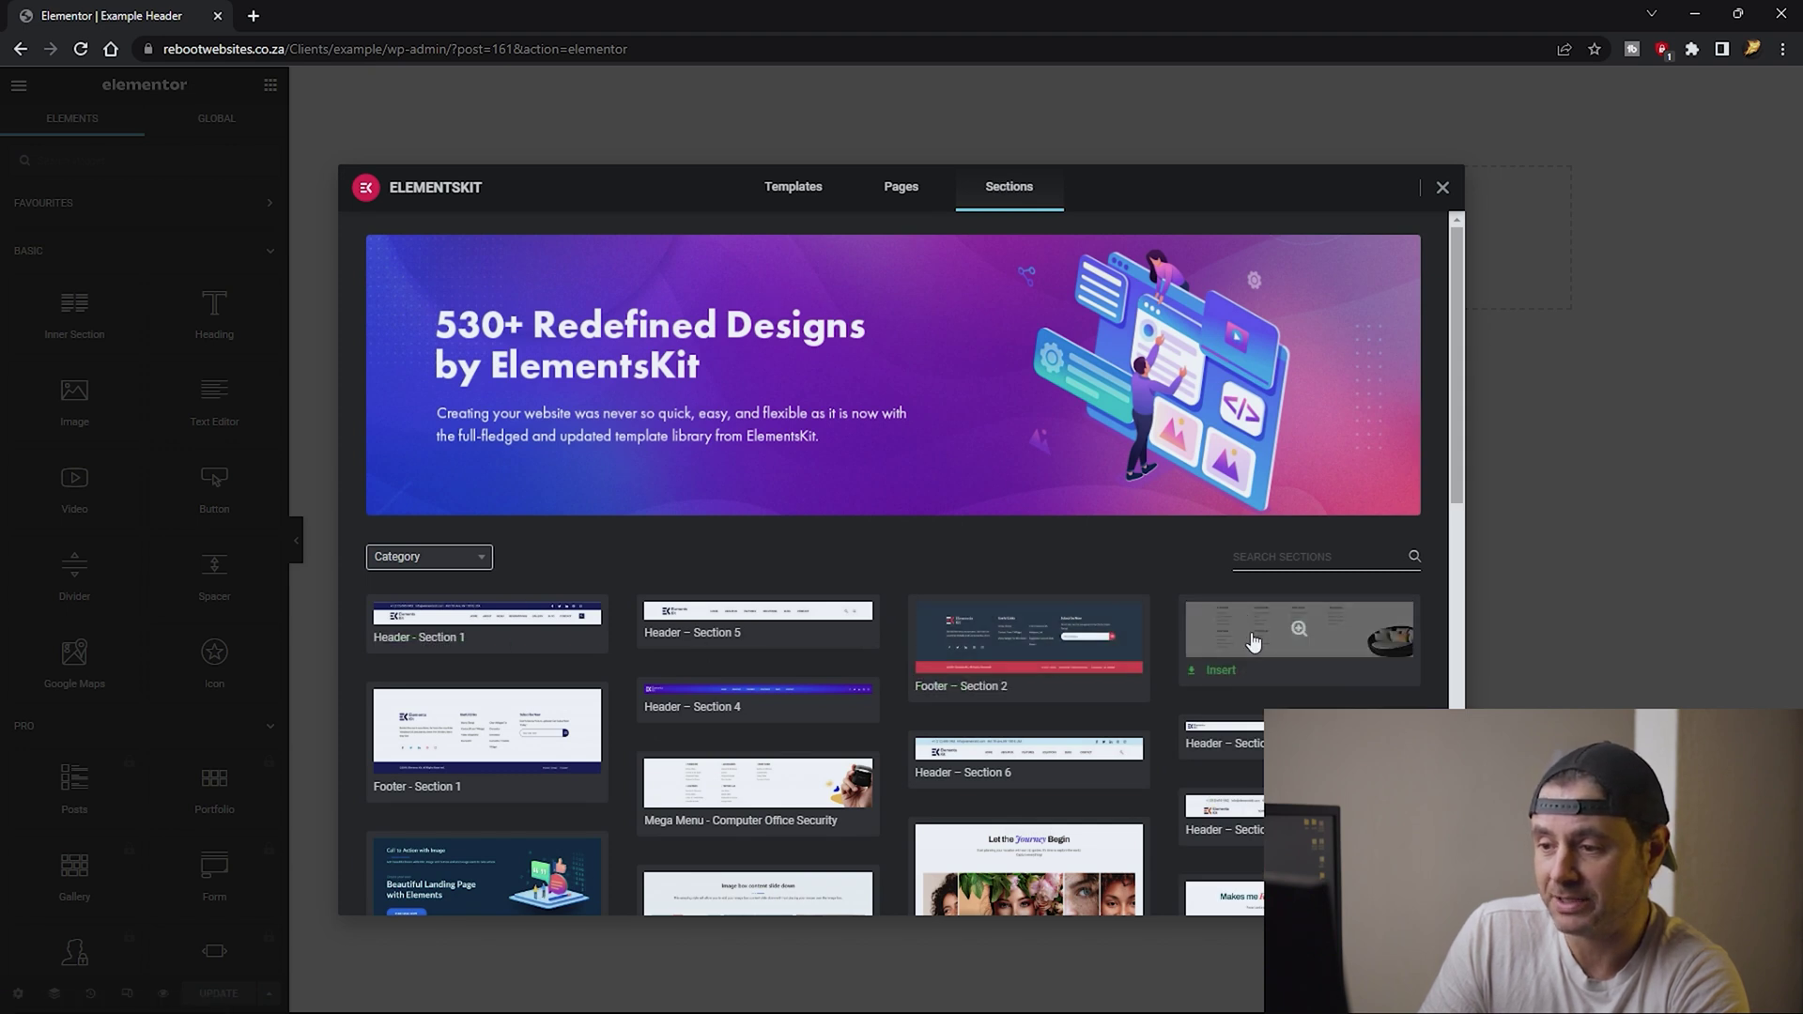
{"action": "scroll", "coordinate": [1239, 617], "scroll_direction": "down", "scroll_amount": 3}
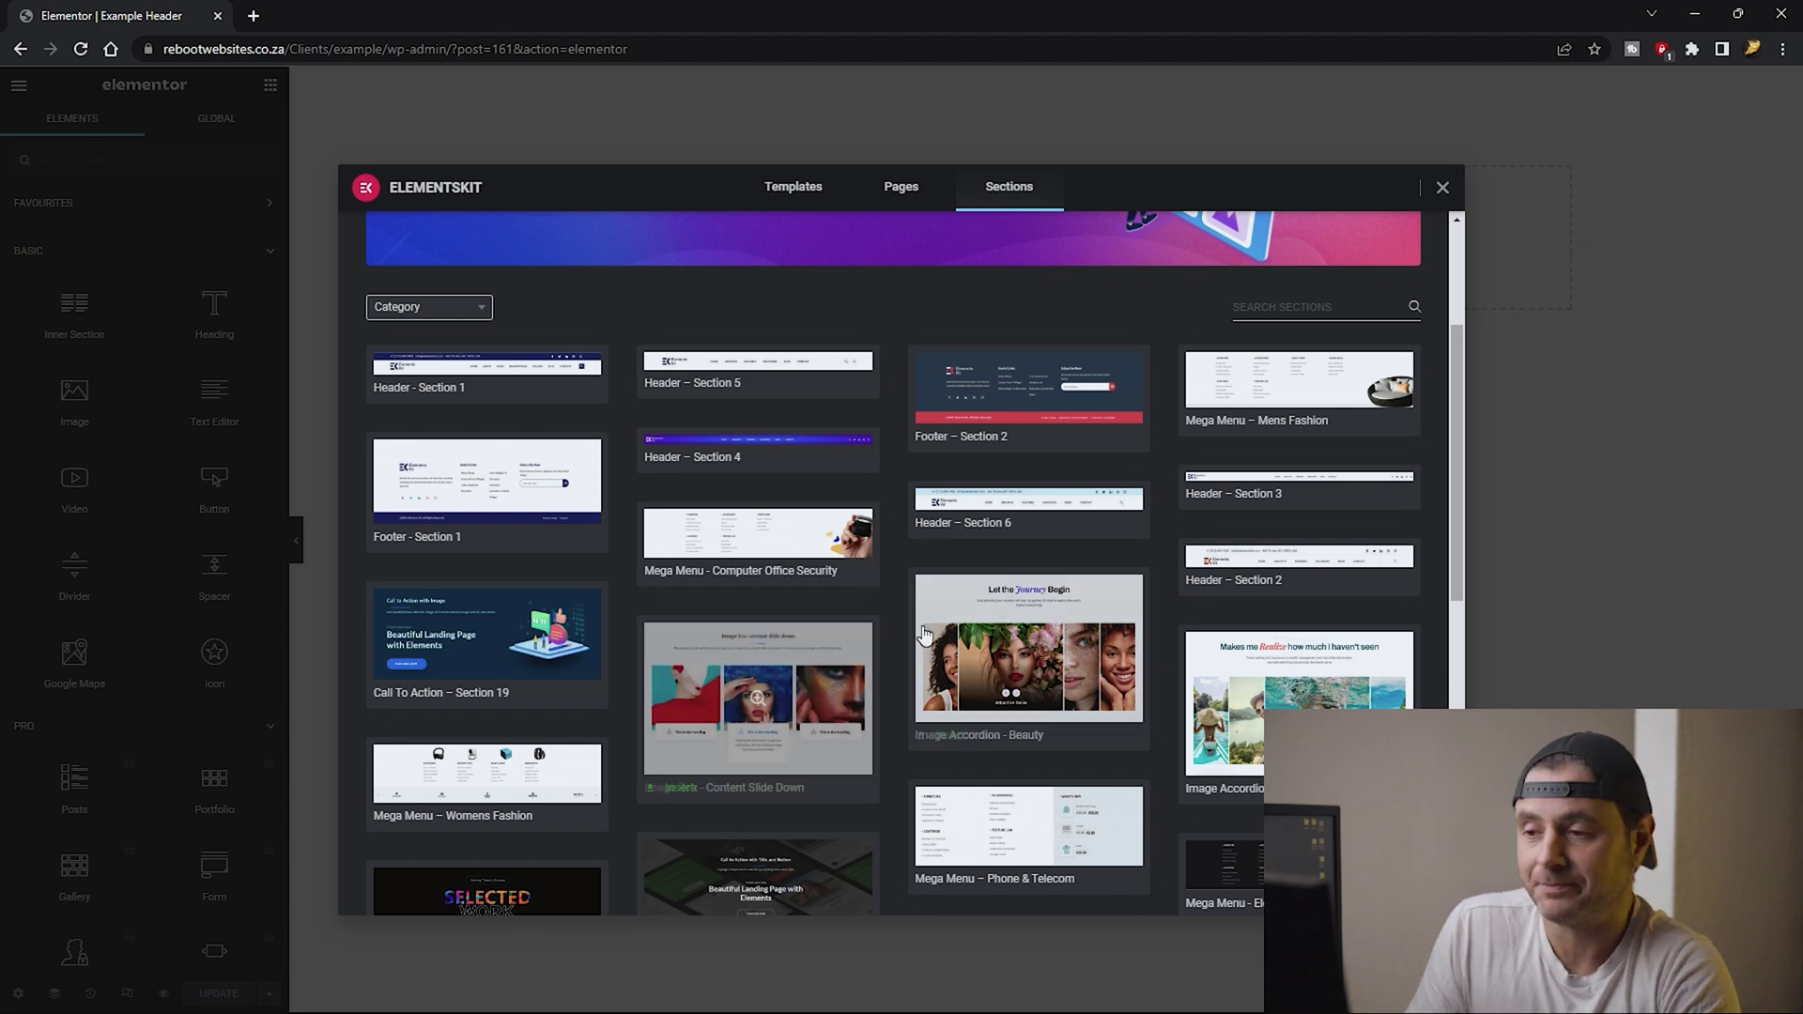
{"action": "scroll", "coordinate": [871, 405], "scroll_direction": "up", "scroll_amount": 3}
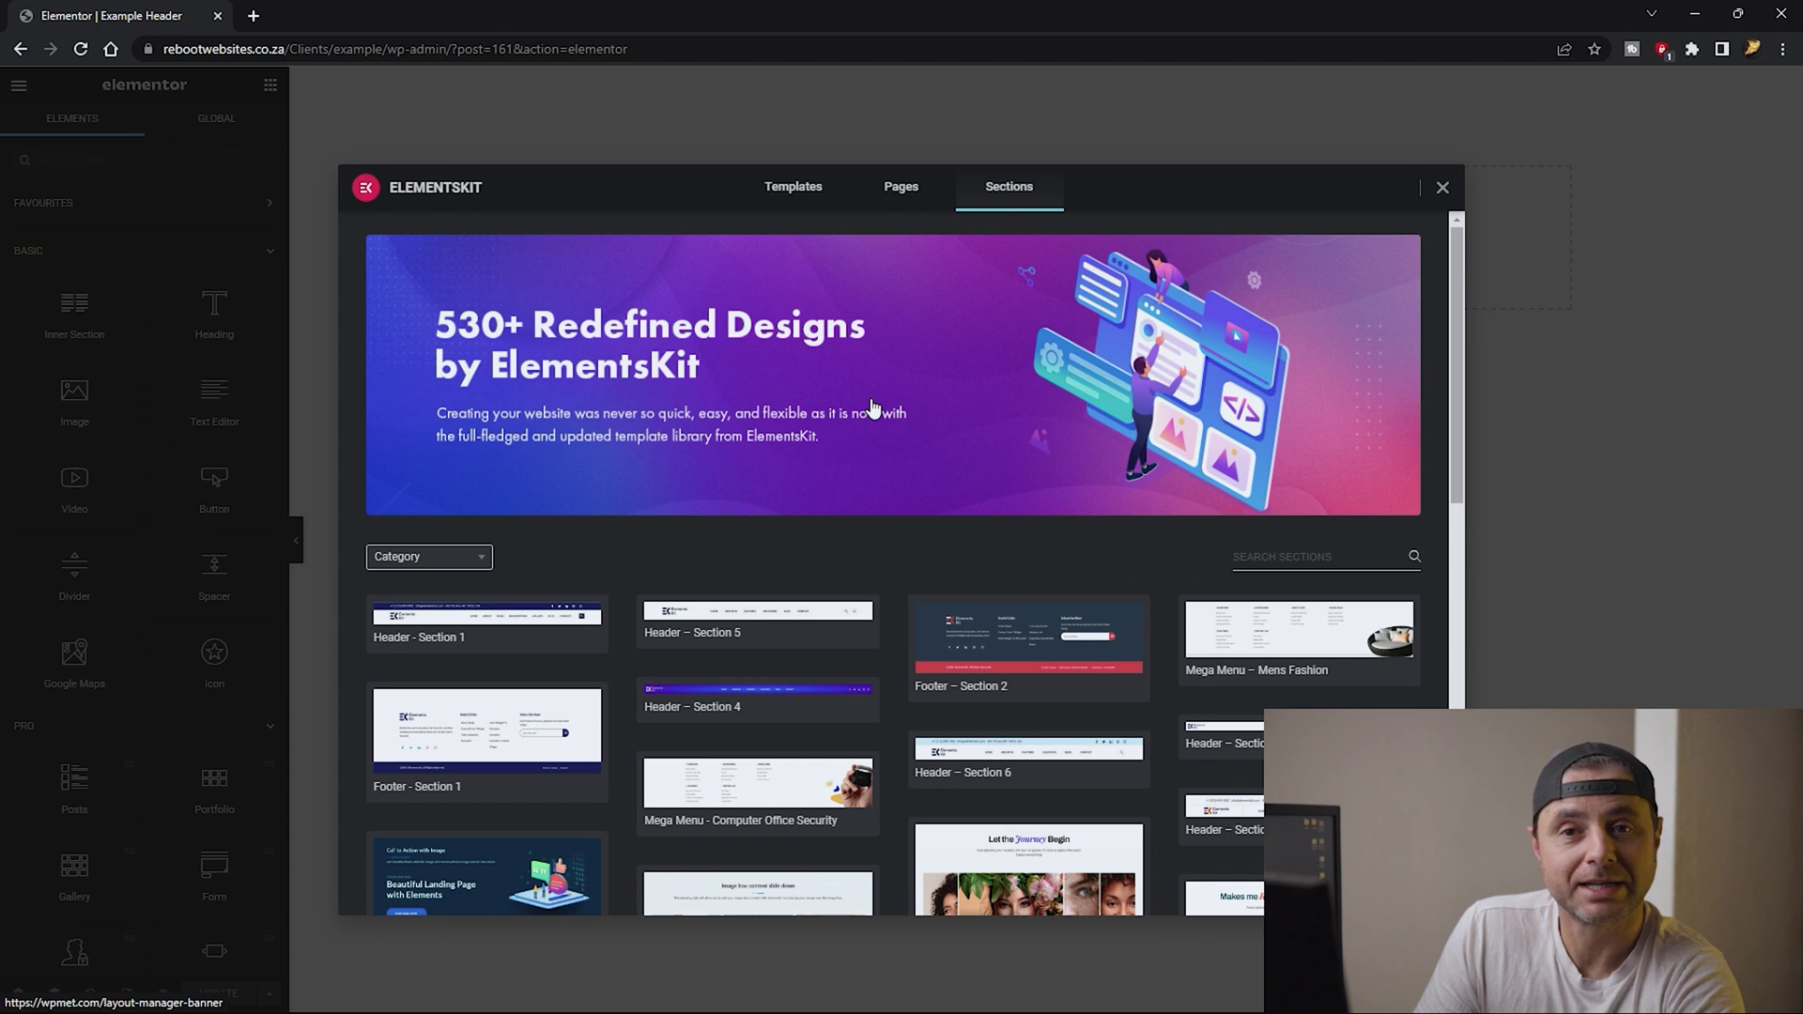
{"action": "key", "text": "Escape"}
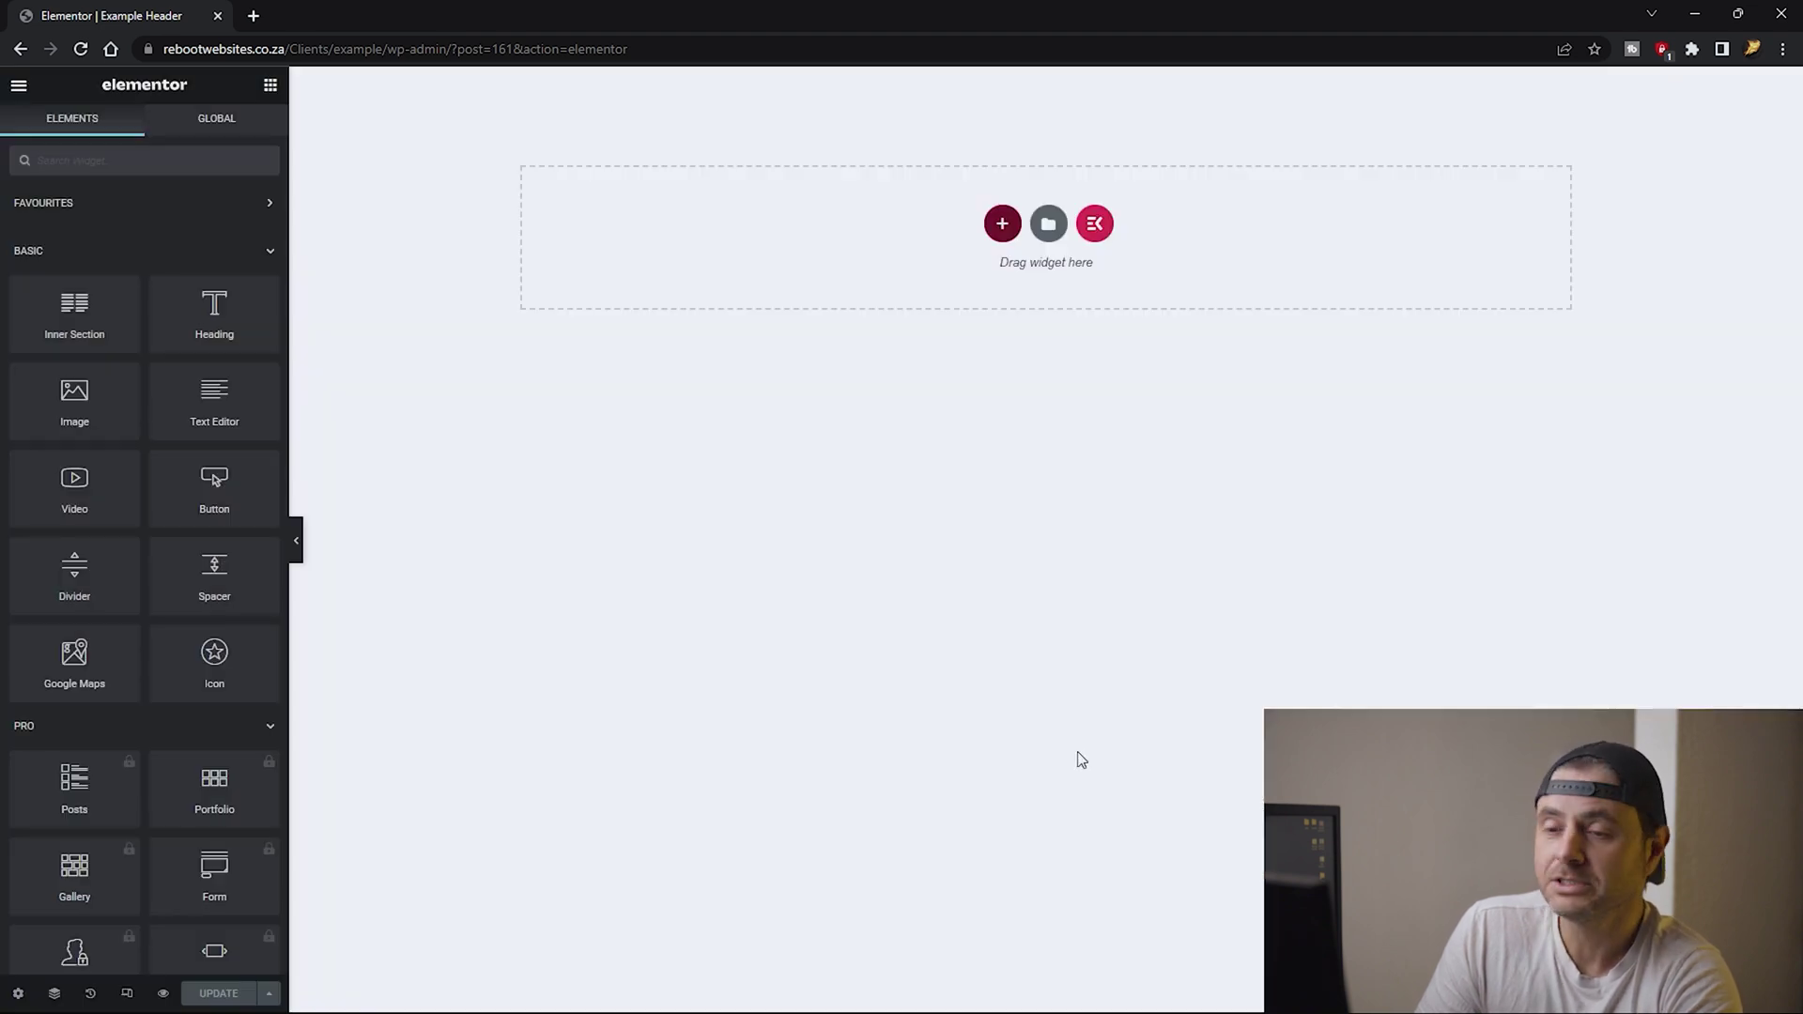
Add a two-column section: full width, no column gap, vertically centred, minimum height 60.
{"action": "left_click", "coordinate": [1002, 224]}
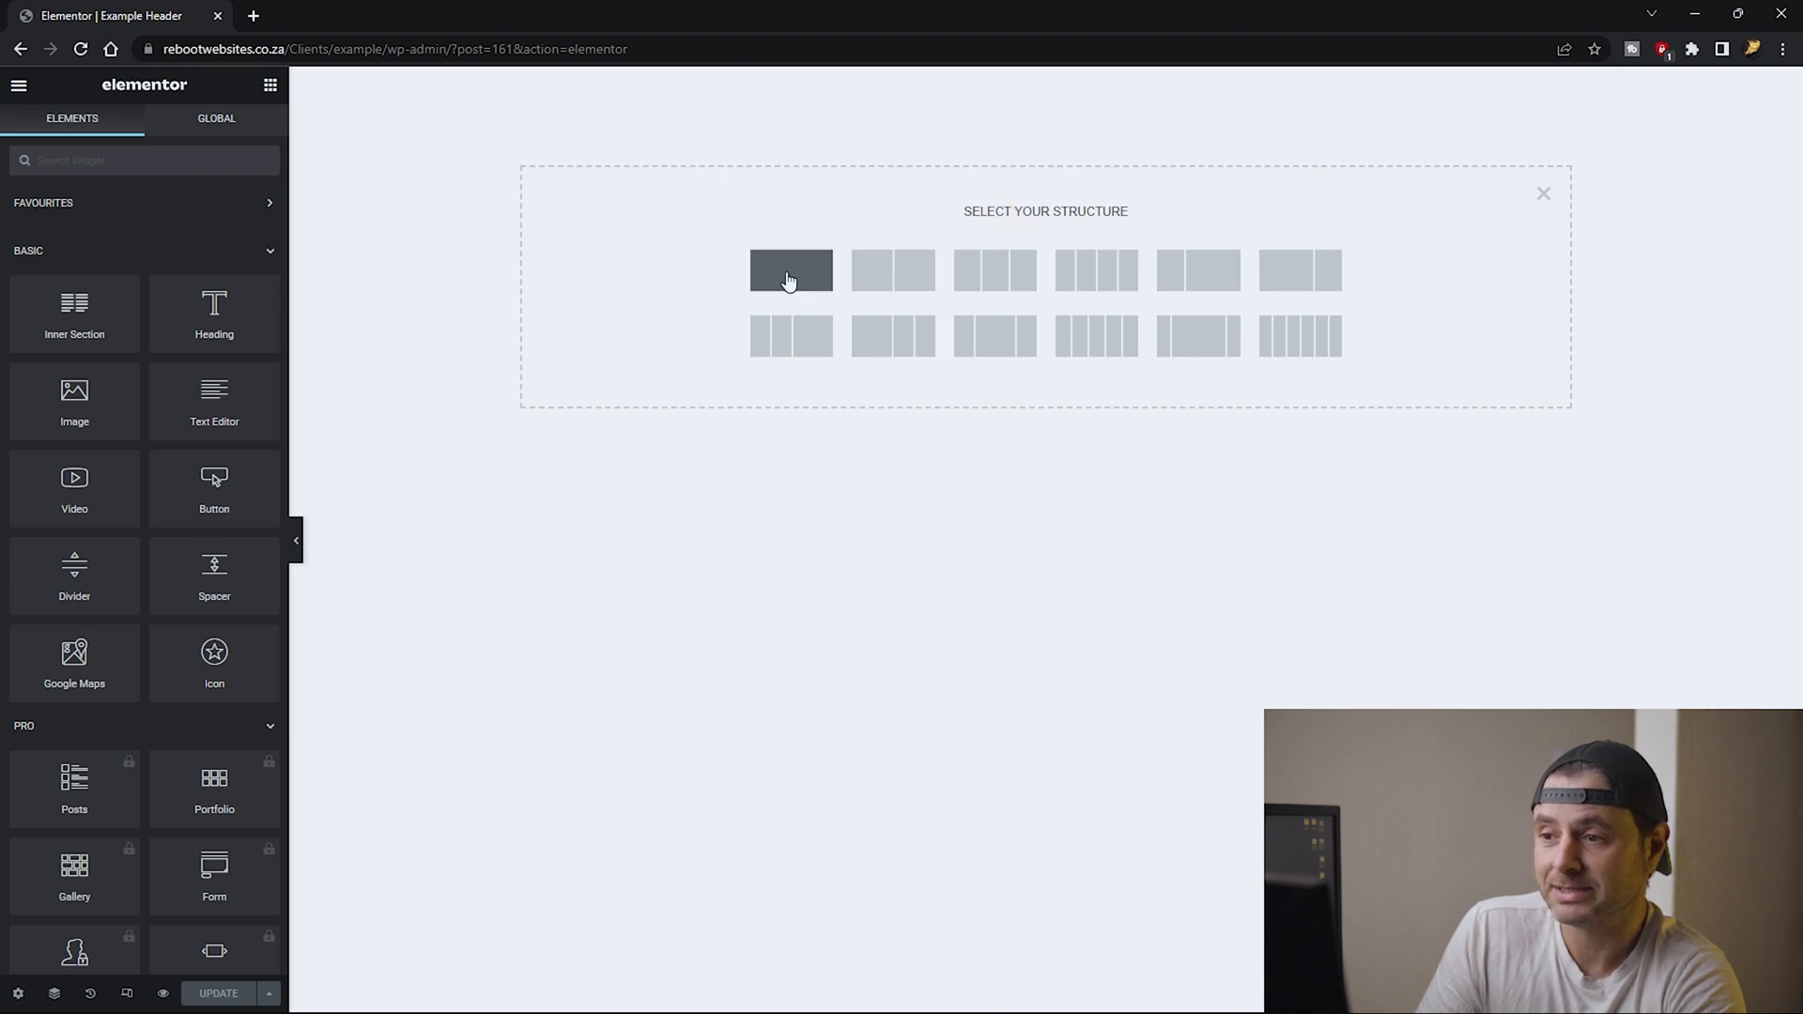
{"action": "left_click", "coordinate": [880, 284]}
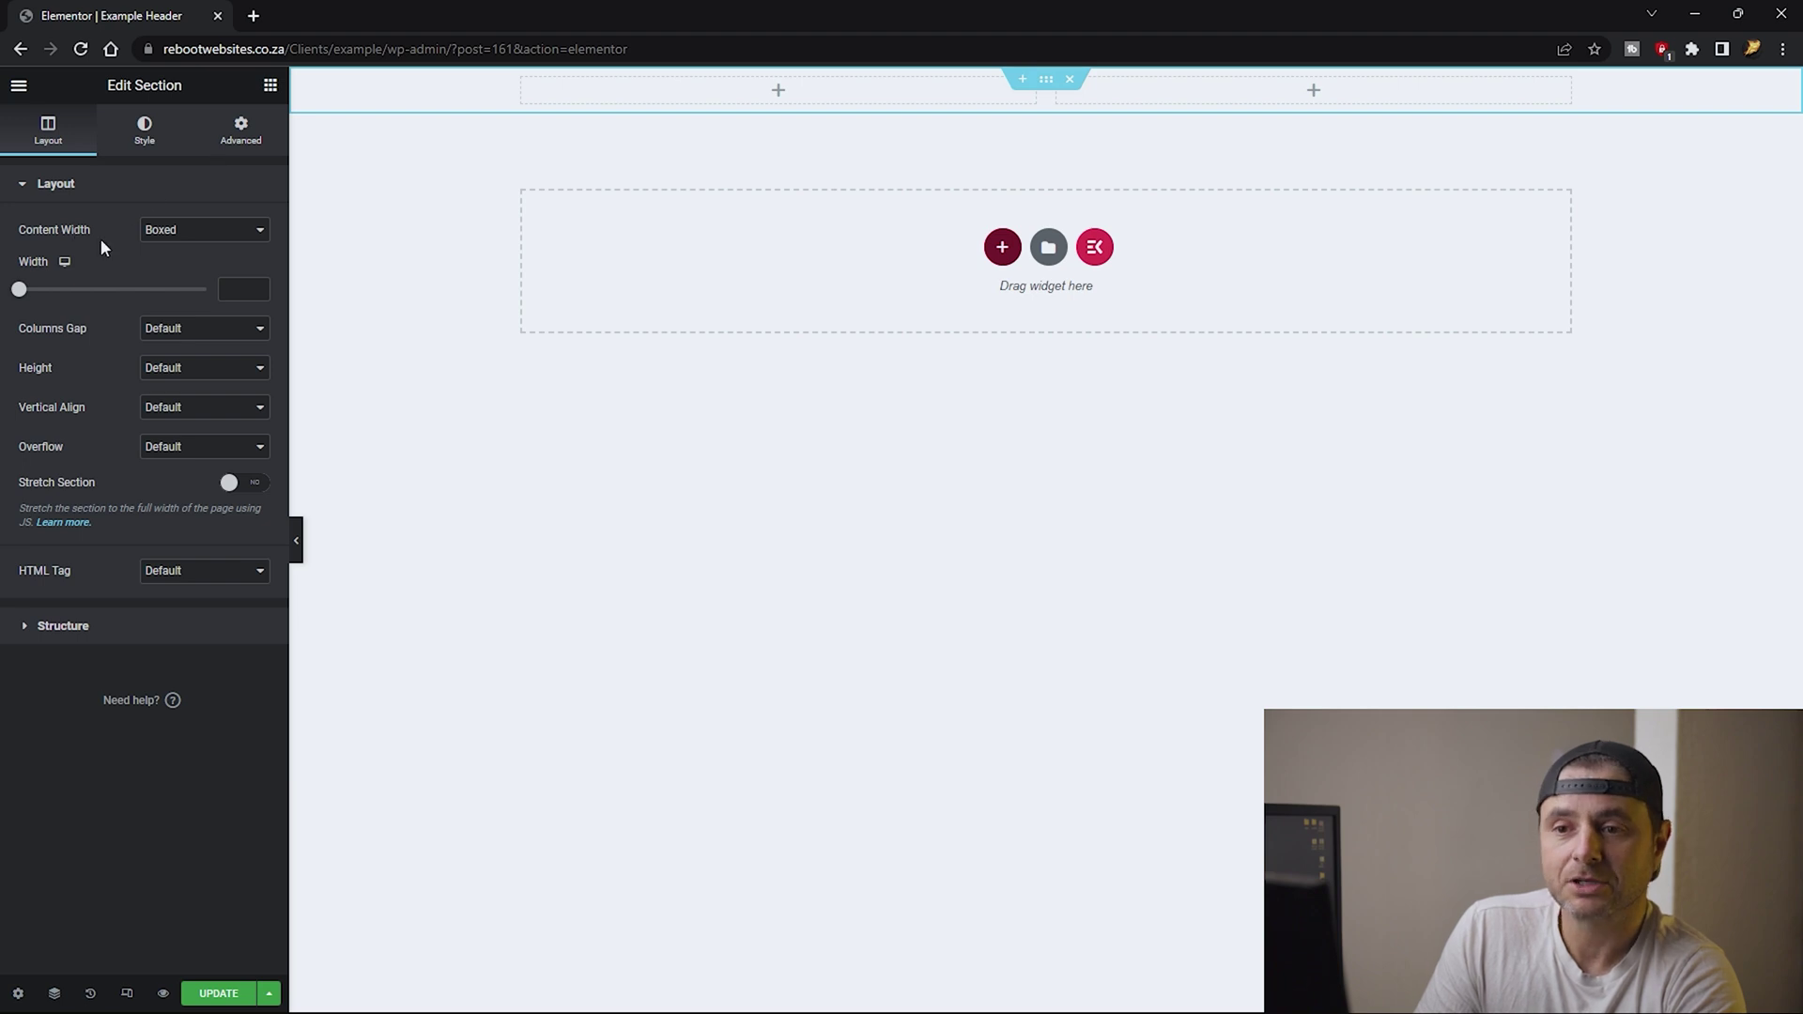
{"action": "left_click", "coordinate": [181, 229]}
{"action": "left_click", "coordinate": [169, 259]}
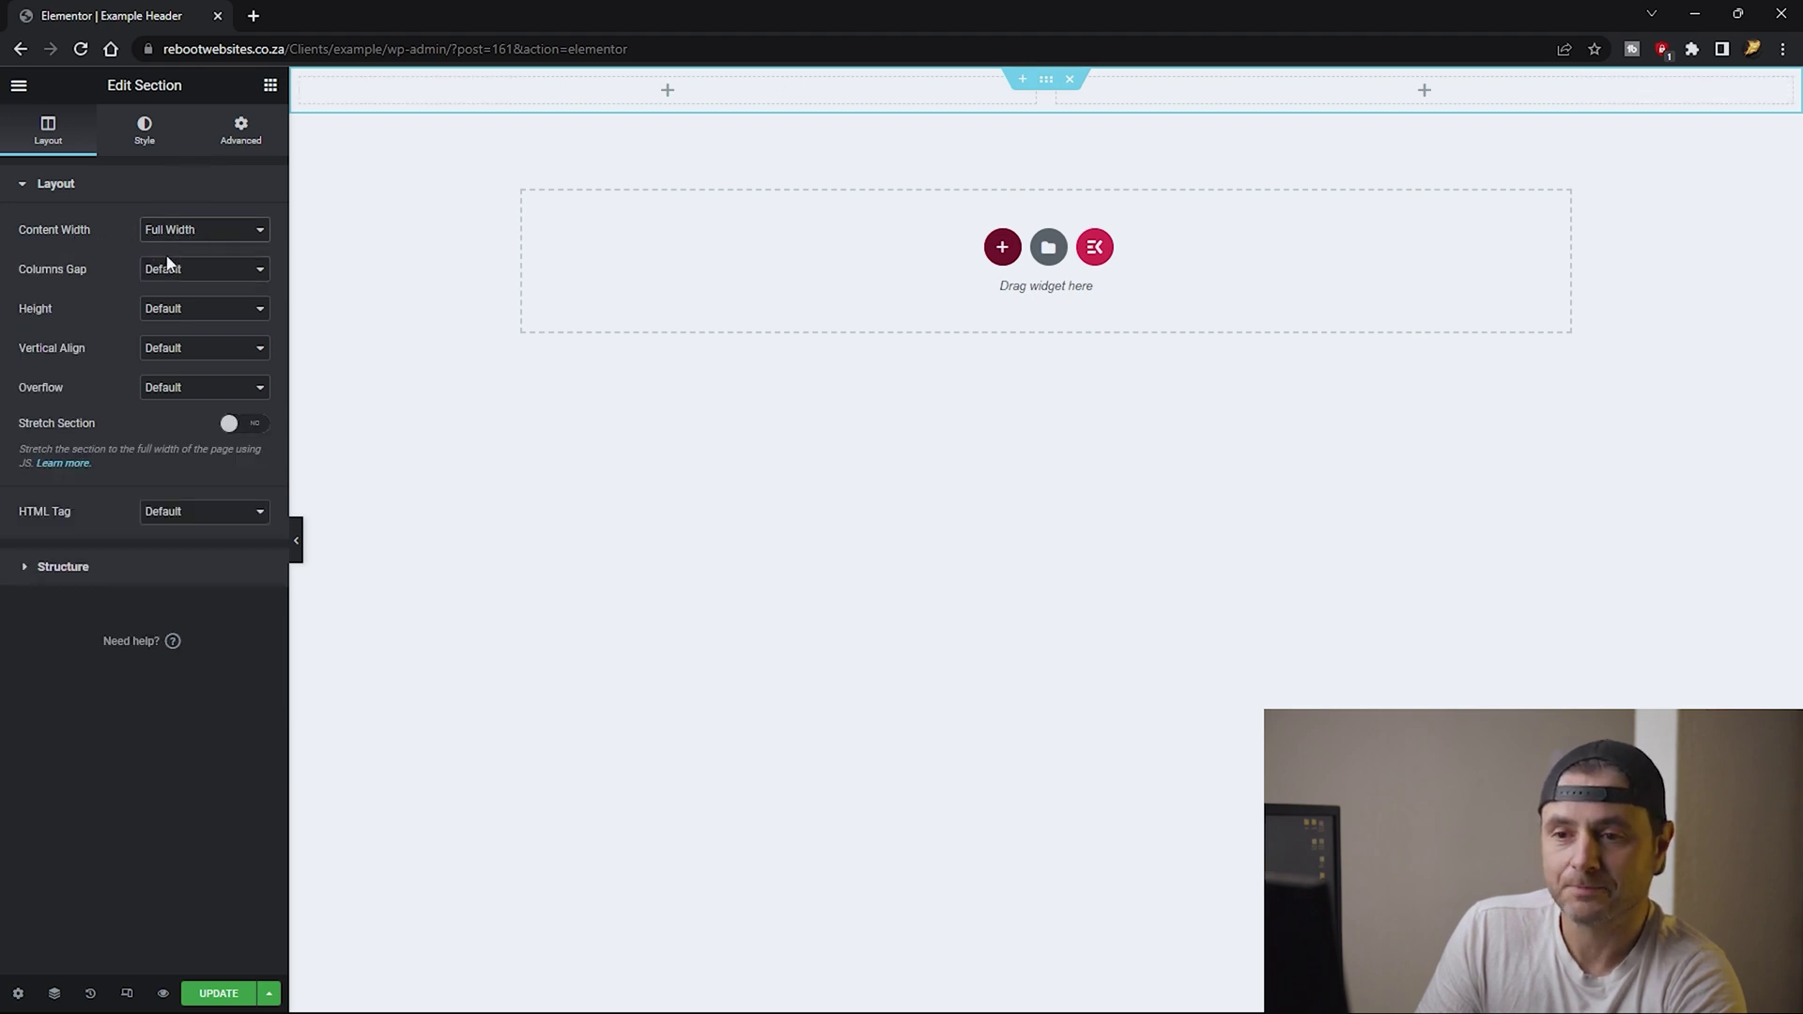
{"action": "left_click", "coordinate": [169, 269]}
{"action": "left_click", "coordinate": [169, 299]}
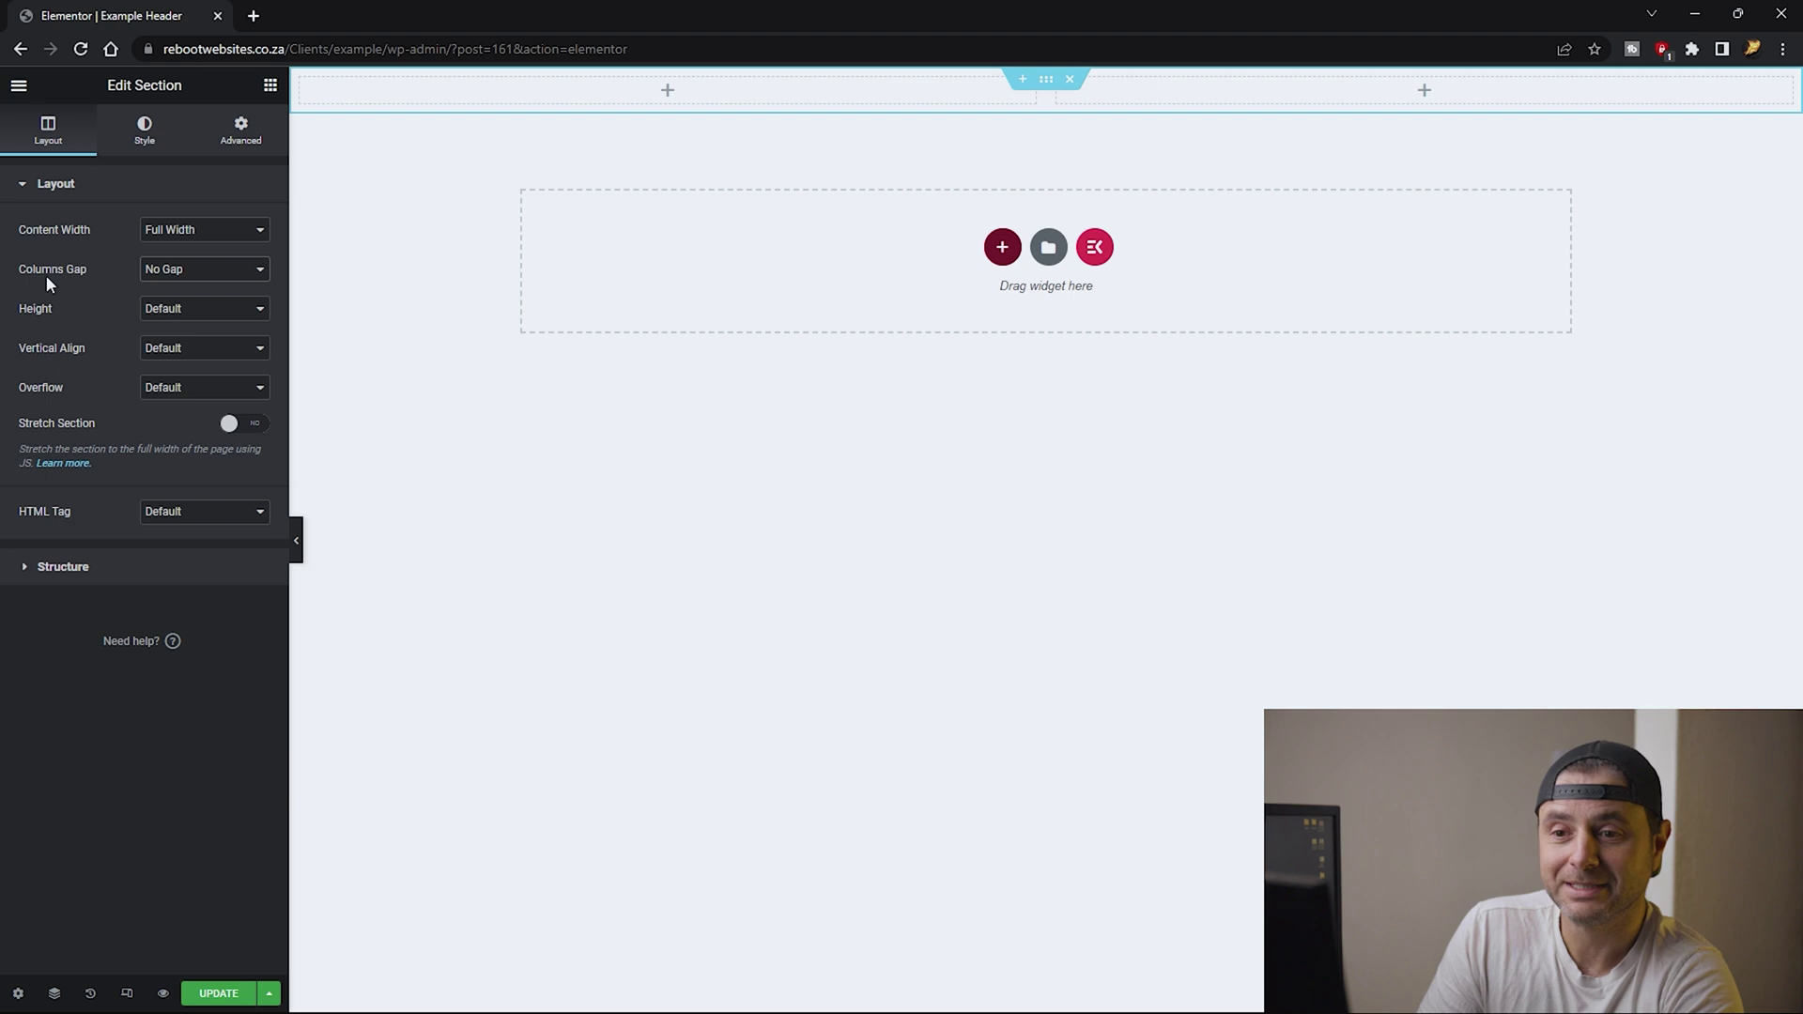
{"action": "left_click", "coordinate": [150, 348]}
{"action": "left_click", "coordinate": [151, 397]}
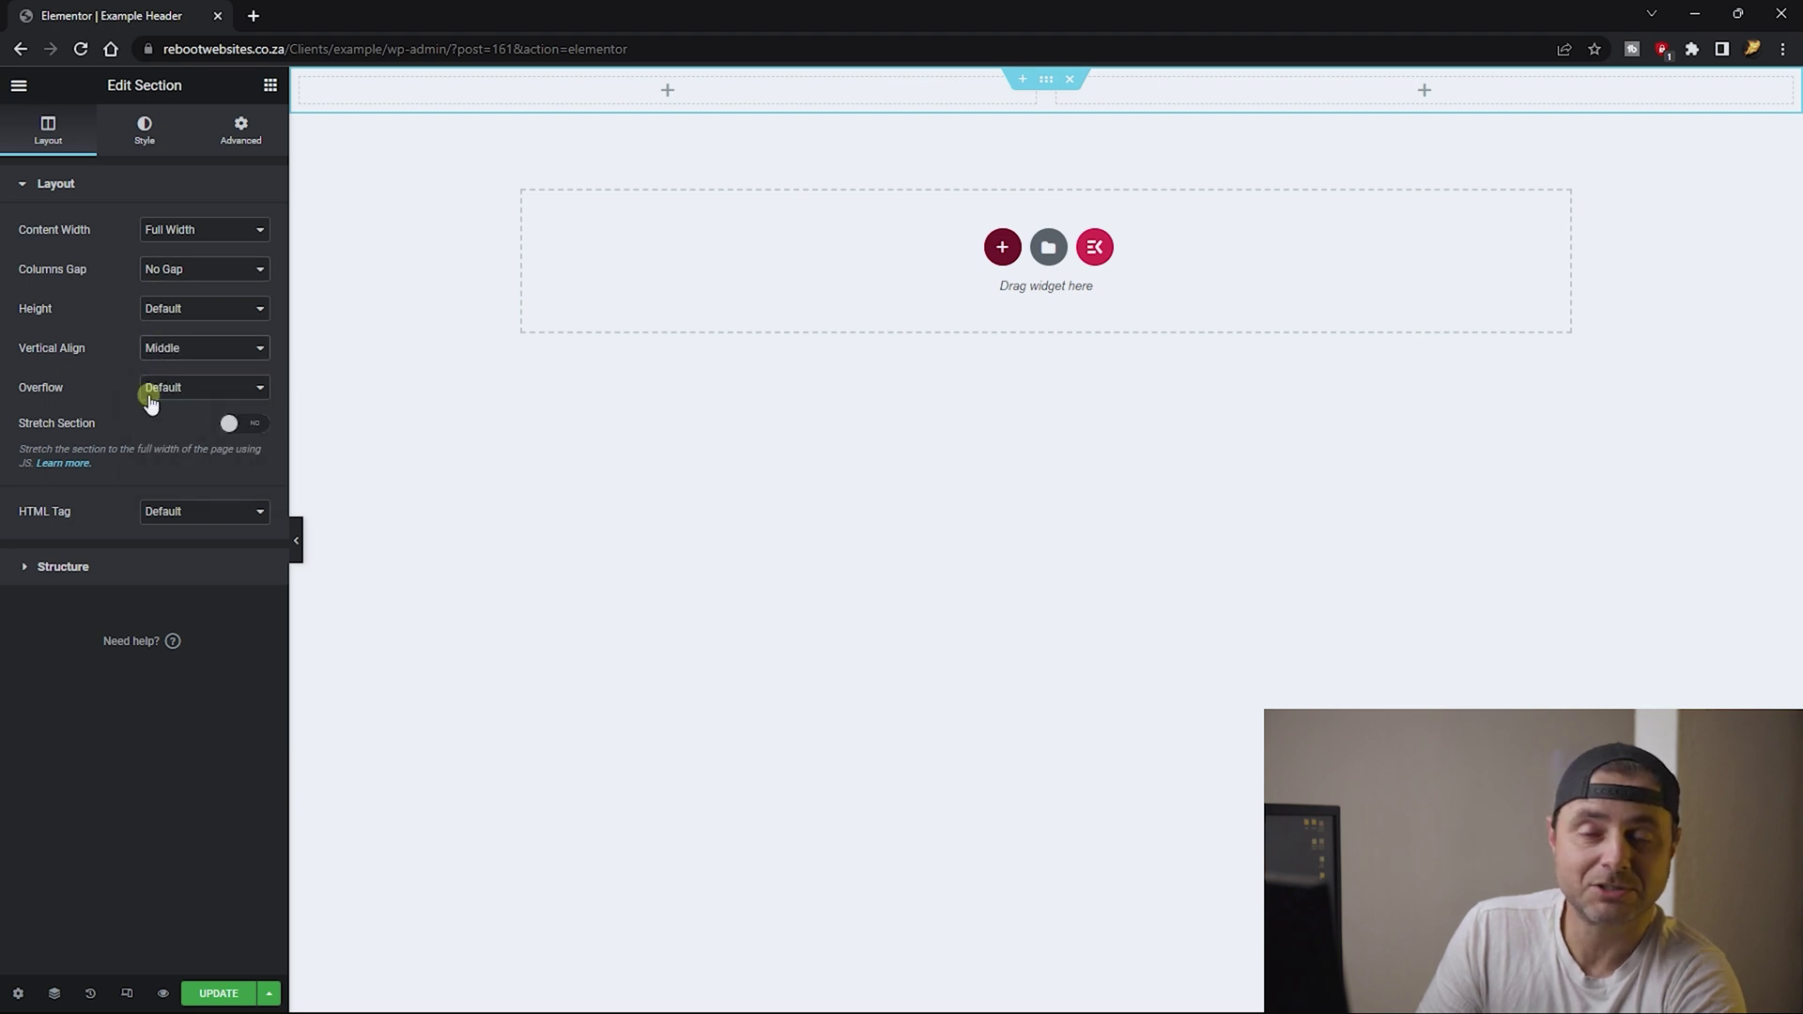
{"action": "left_click", "coordinate": [155, 309]}
{"action": "left_click", "coordinate": [166, 358]}
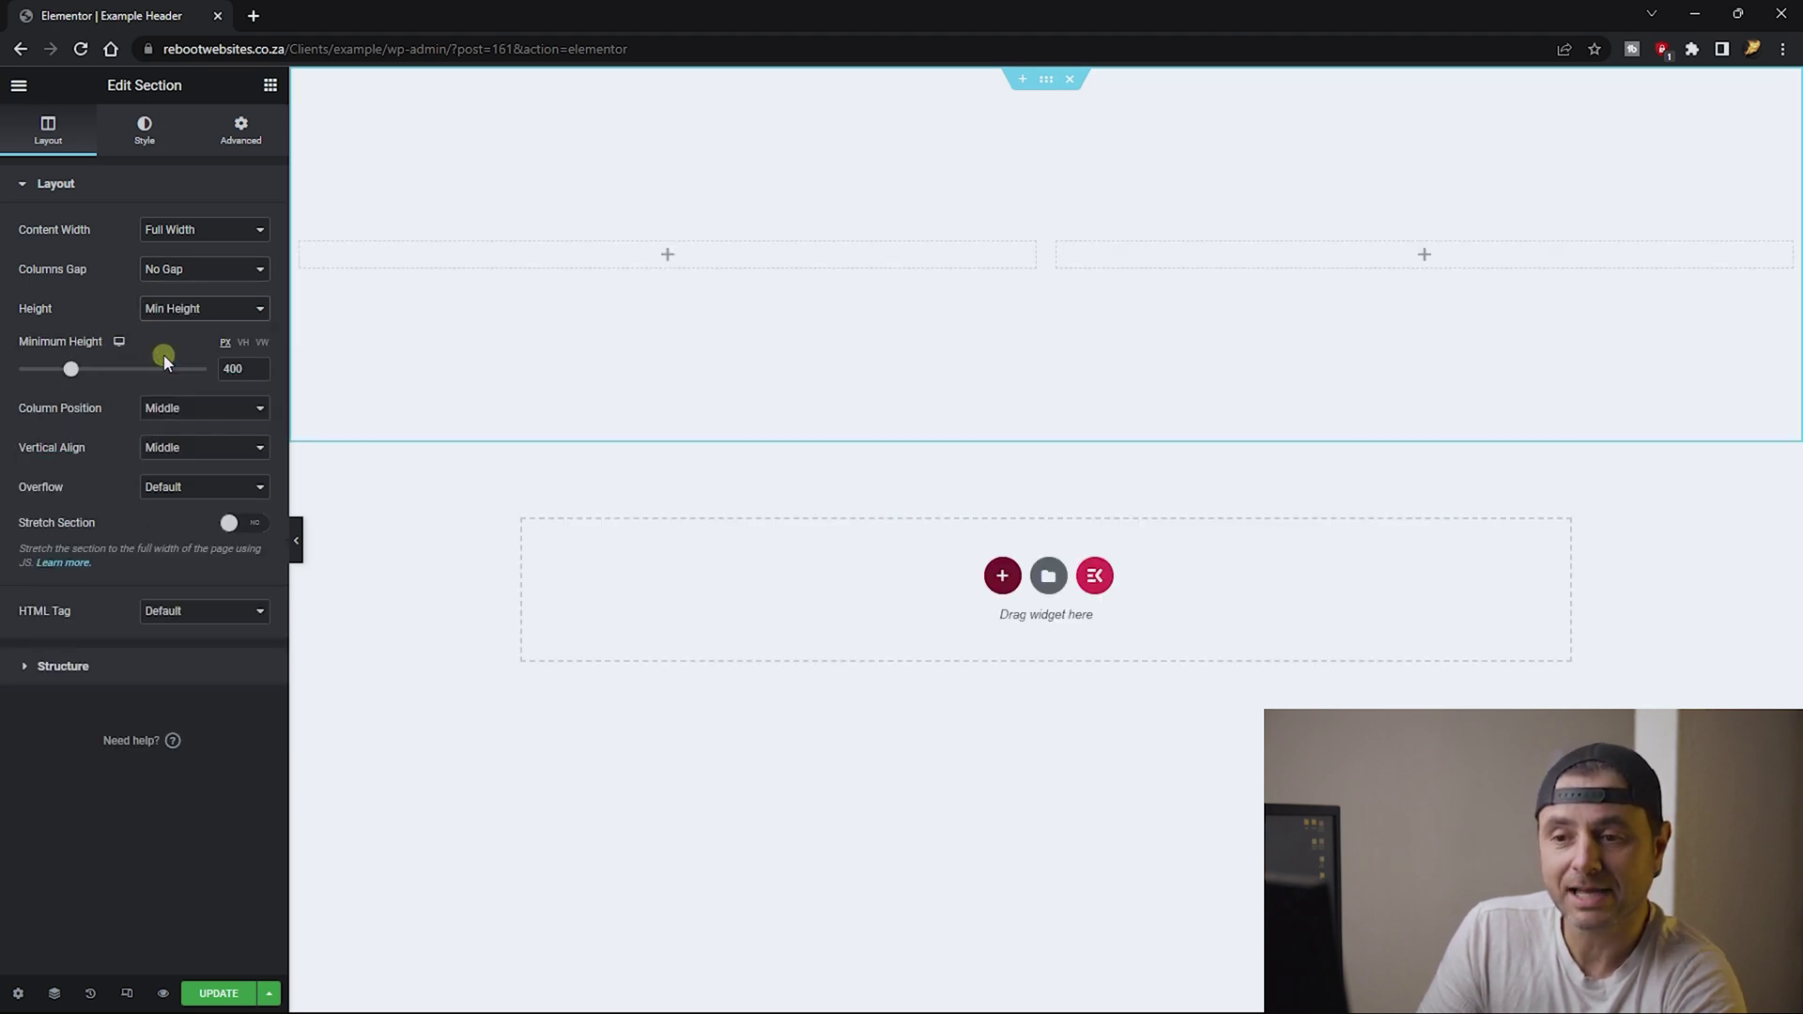
{"action": "double_click", "coordinate": [232, 369]}
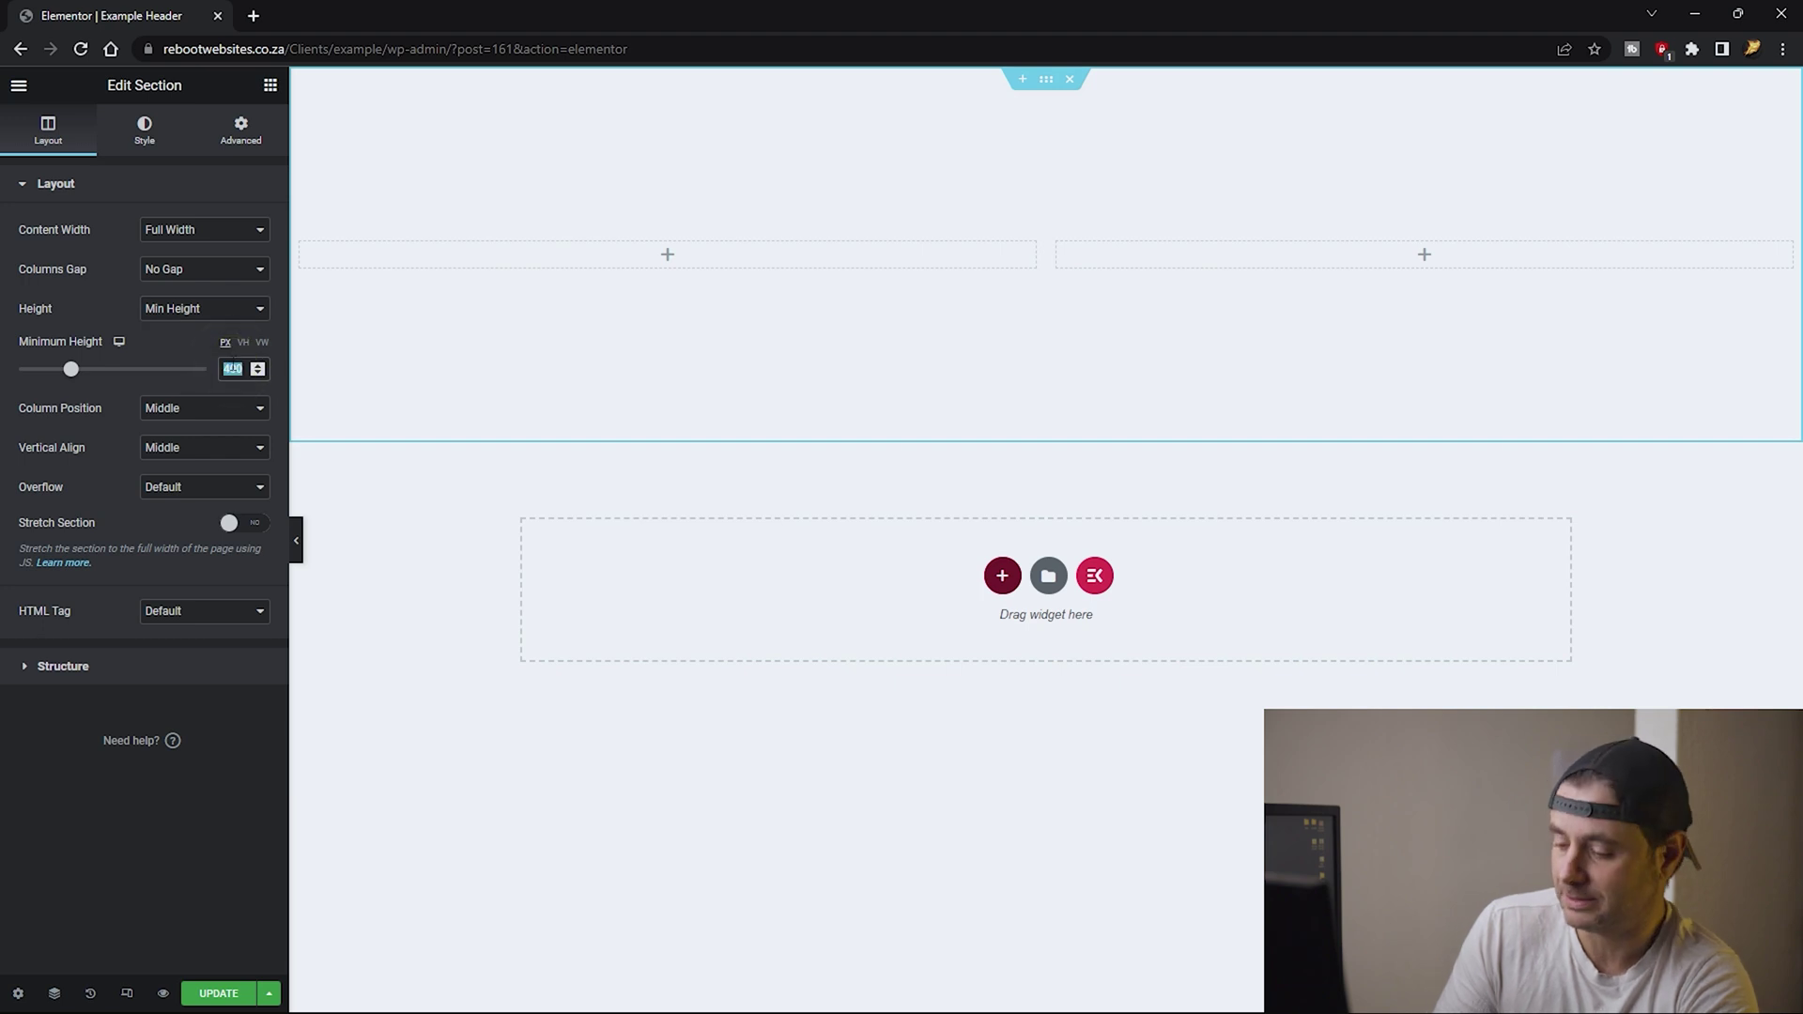
{"action": "type", "text": "60"}
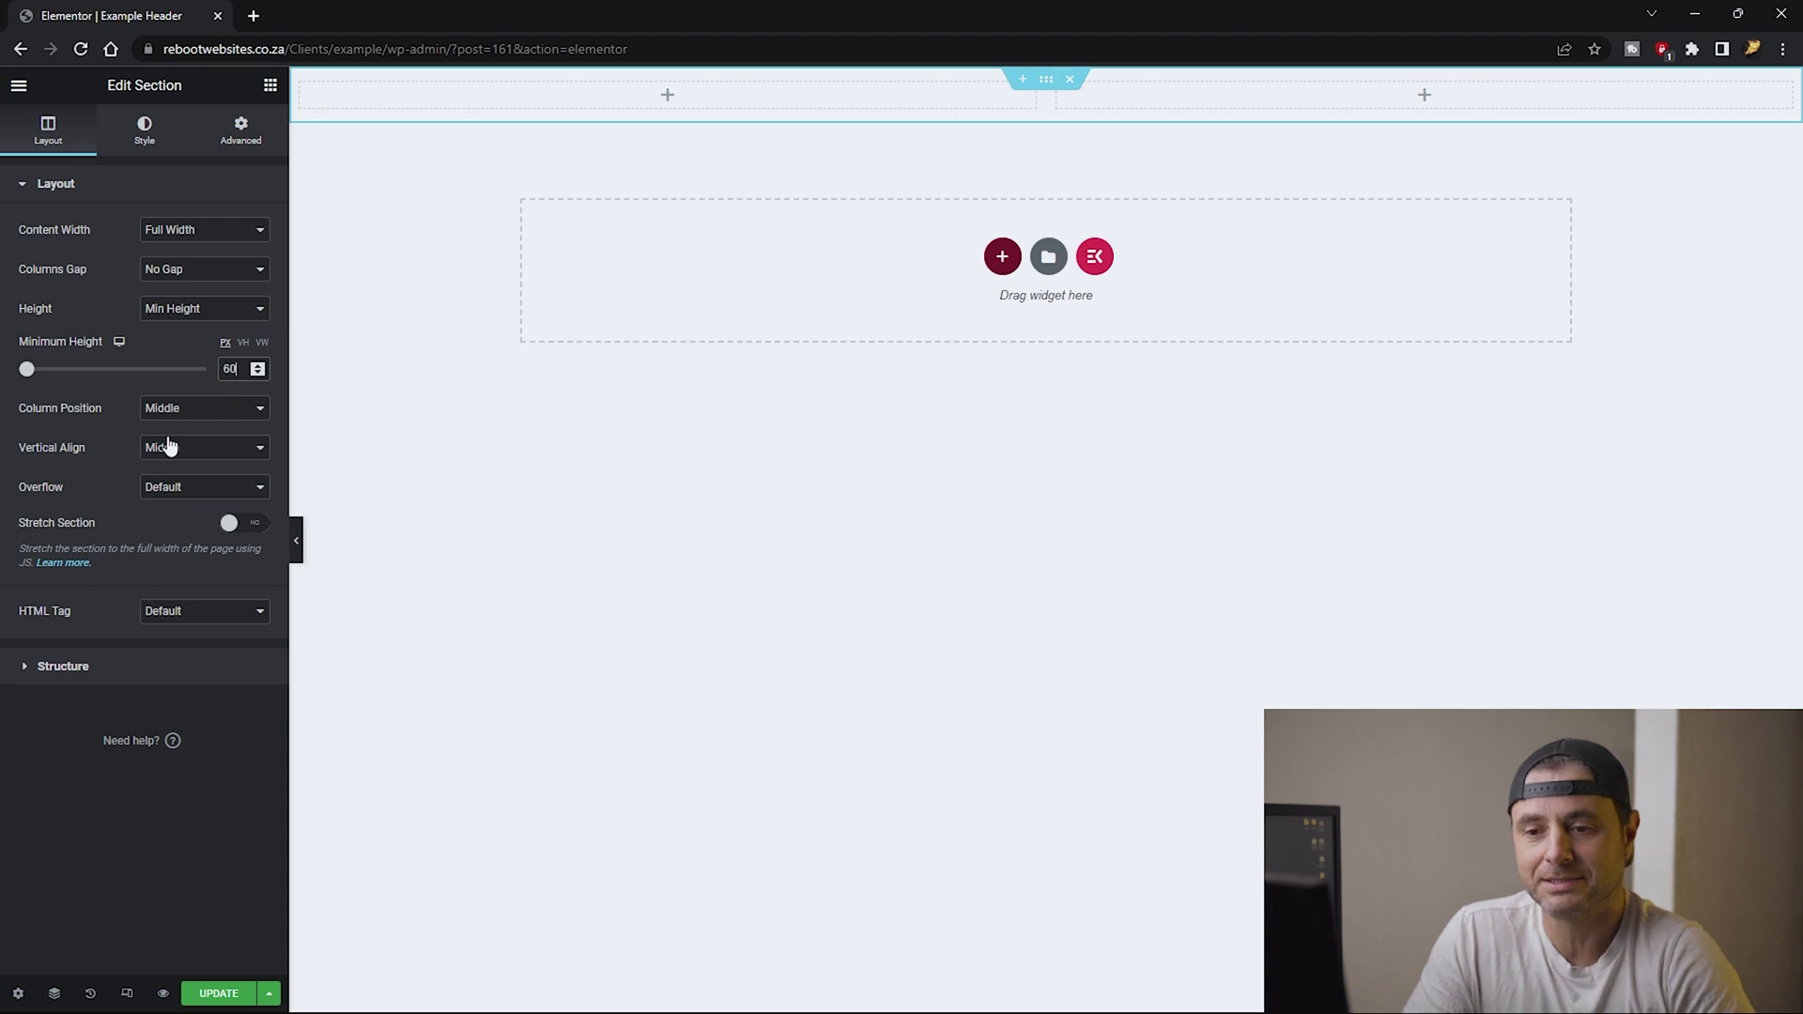
Stretch the section across the page and set its HTML tag to header.
{"action": "left_click", "coordinate": [154, 526]}
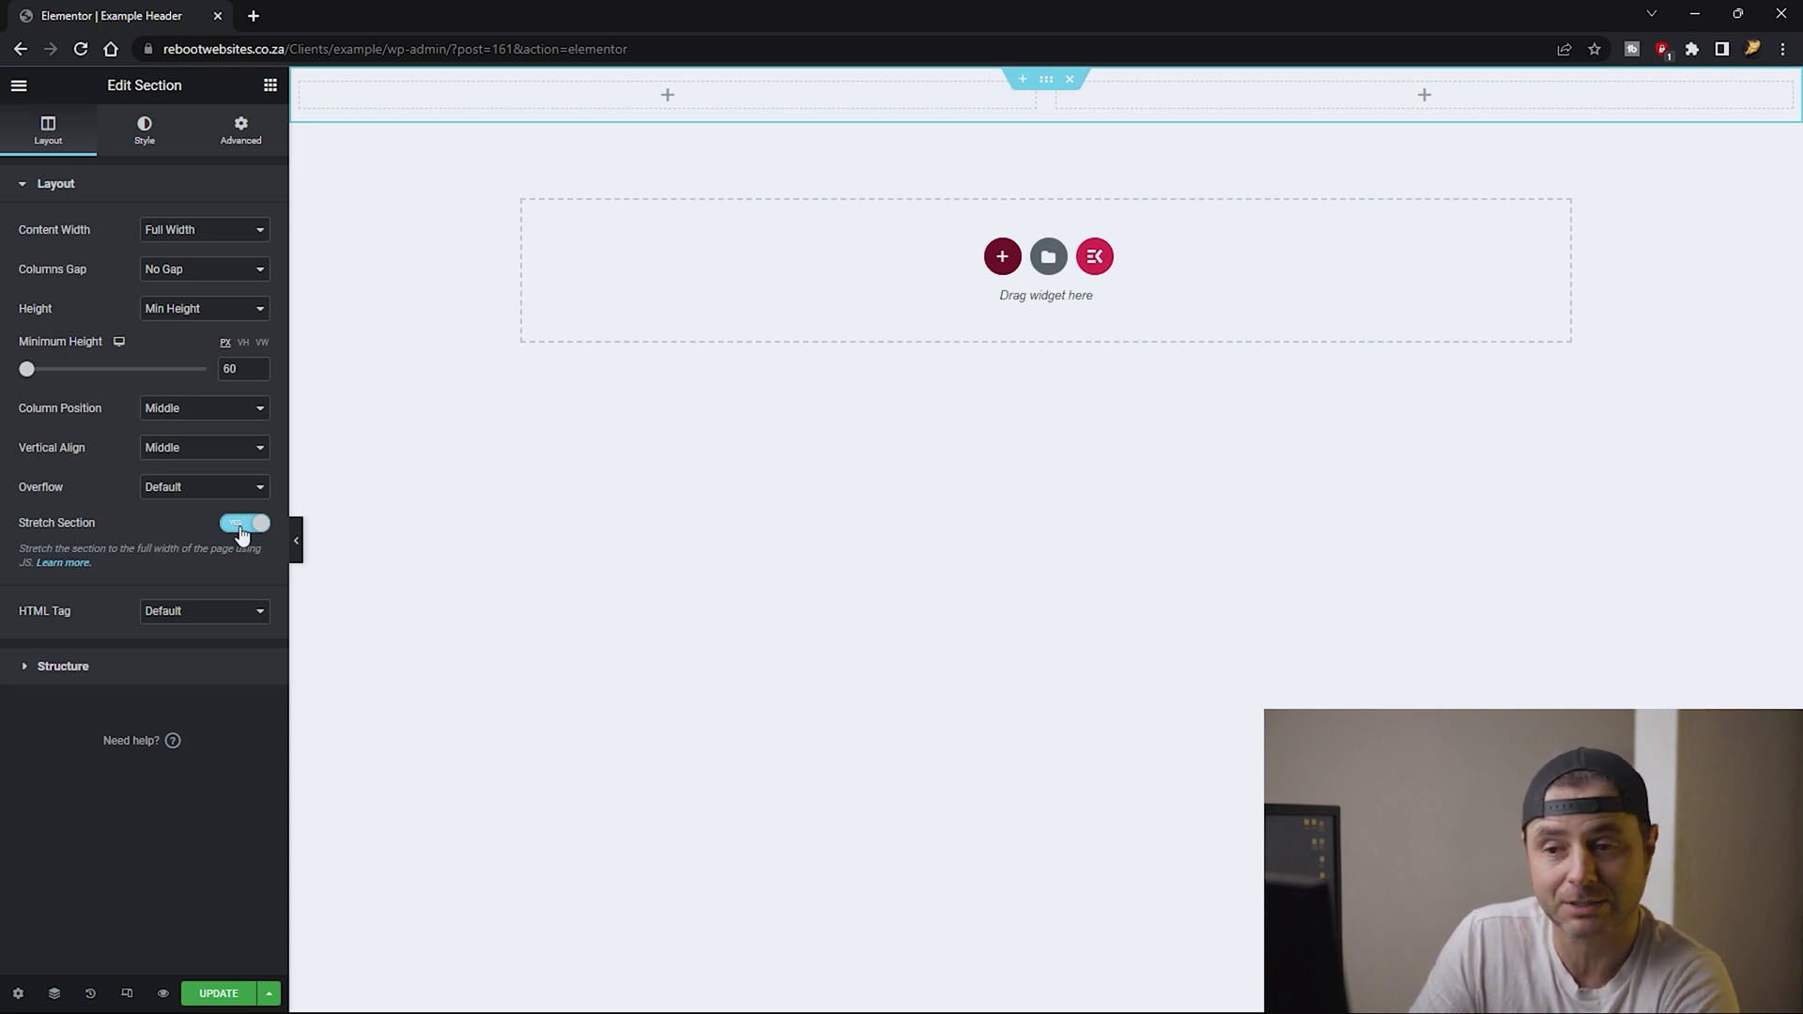
{"action": "left_click", "coordinate": [173, 615]}
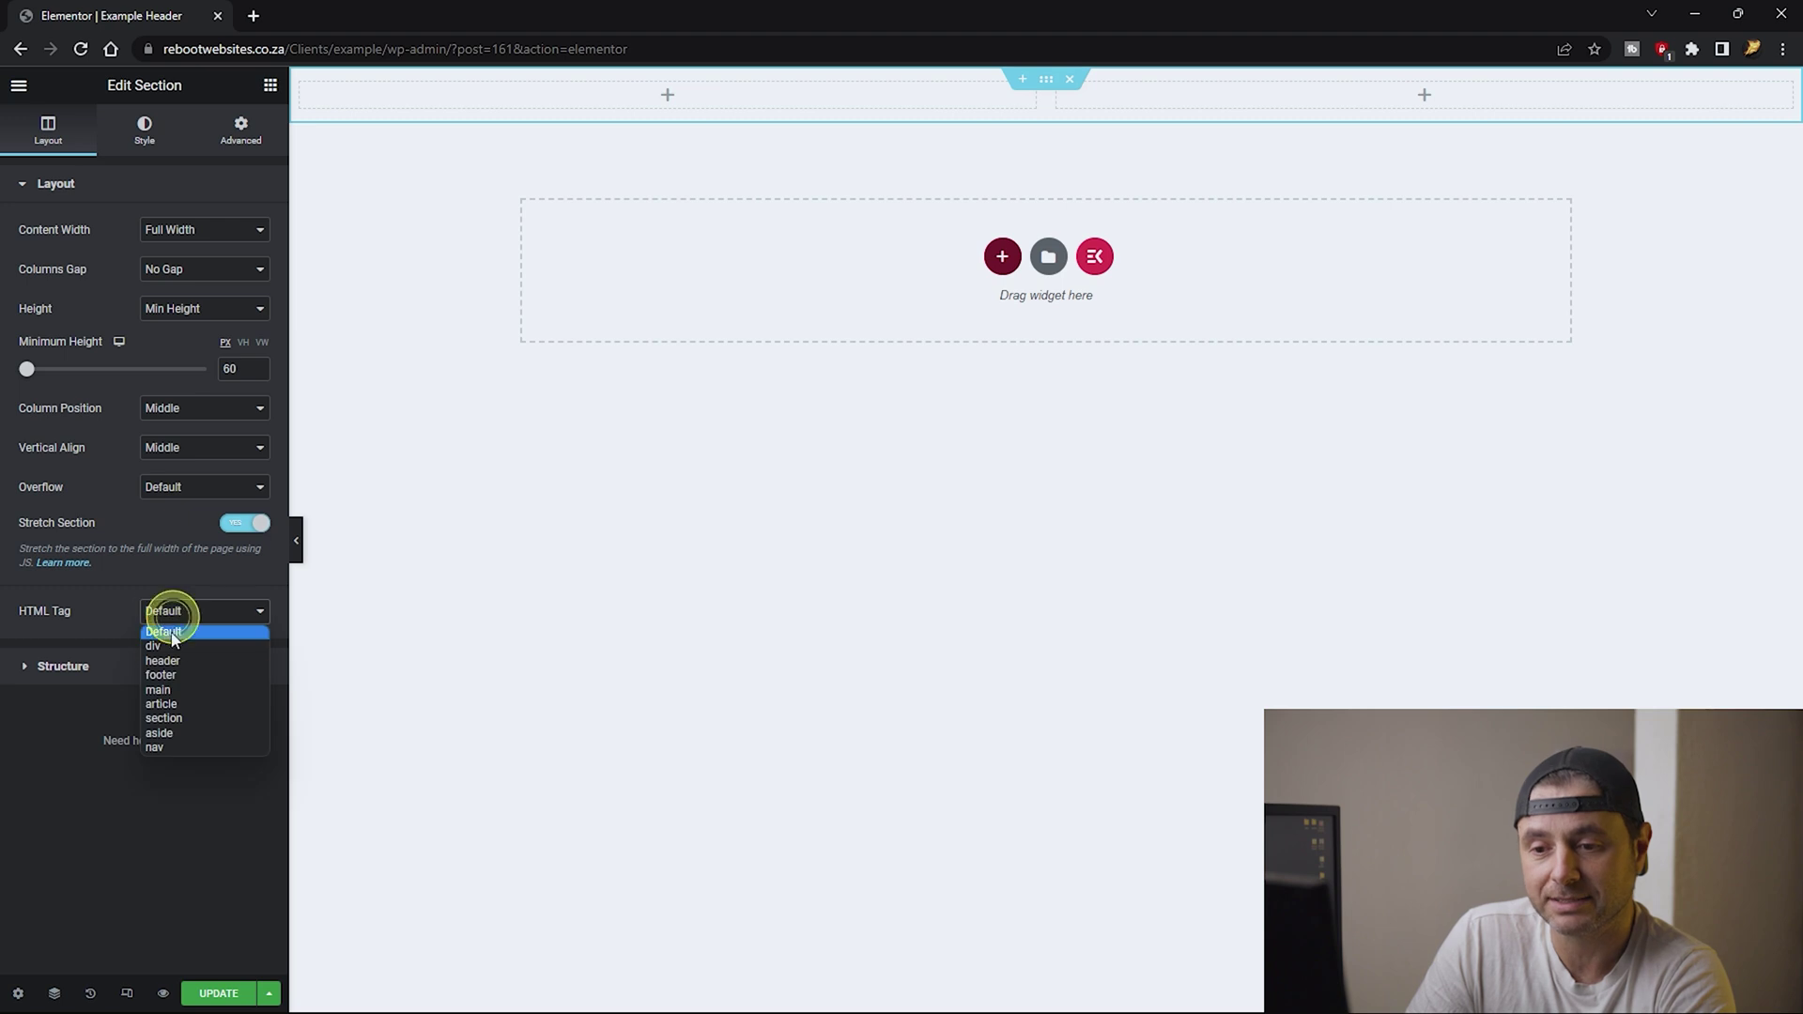
{"action": "left_click", "coordinate": [161, 648]}
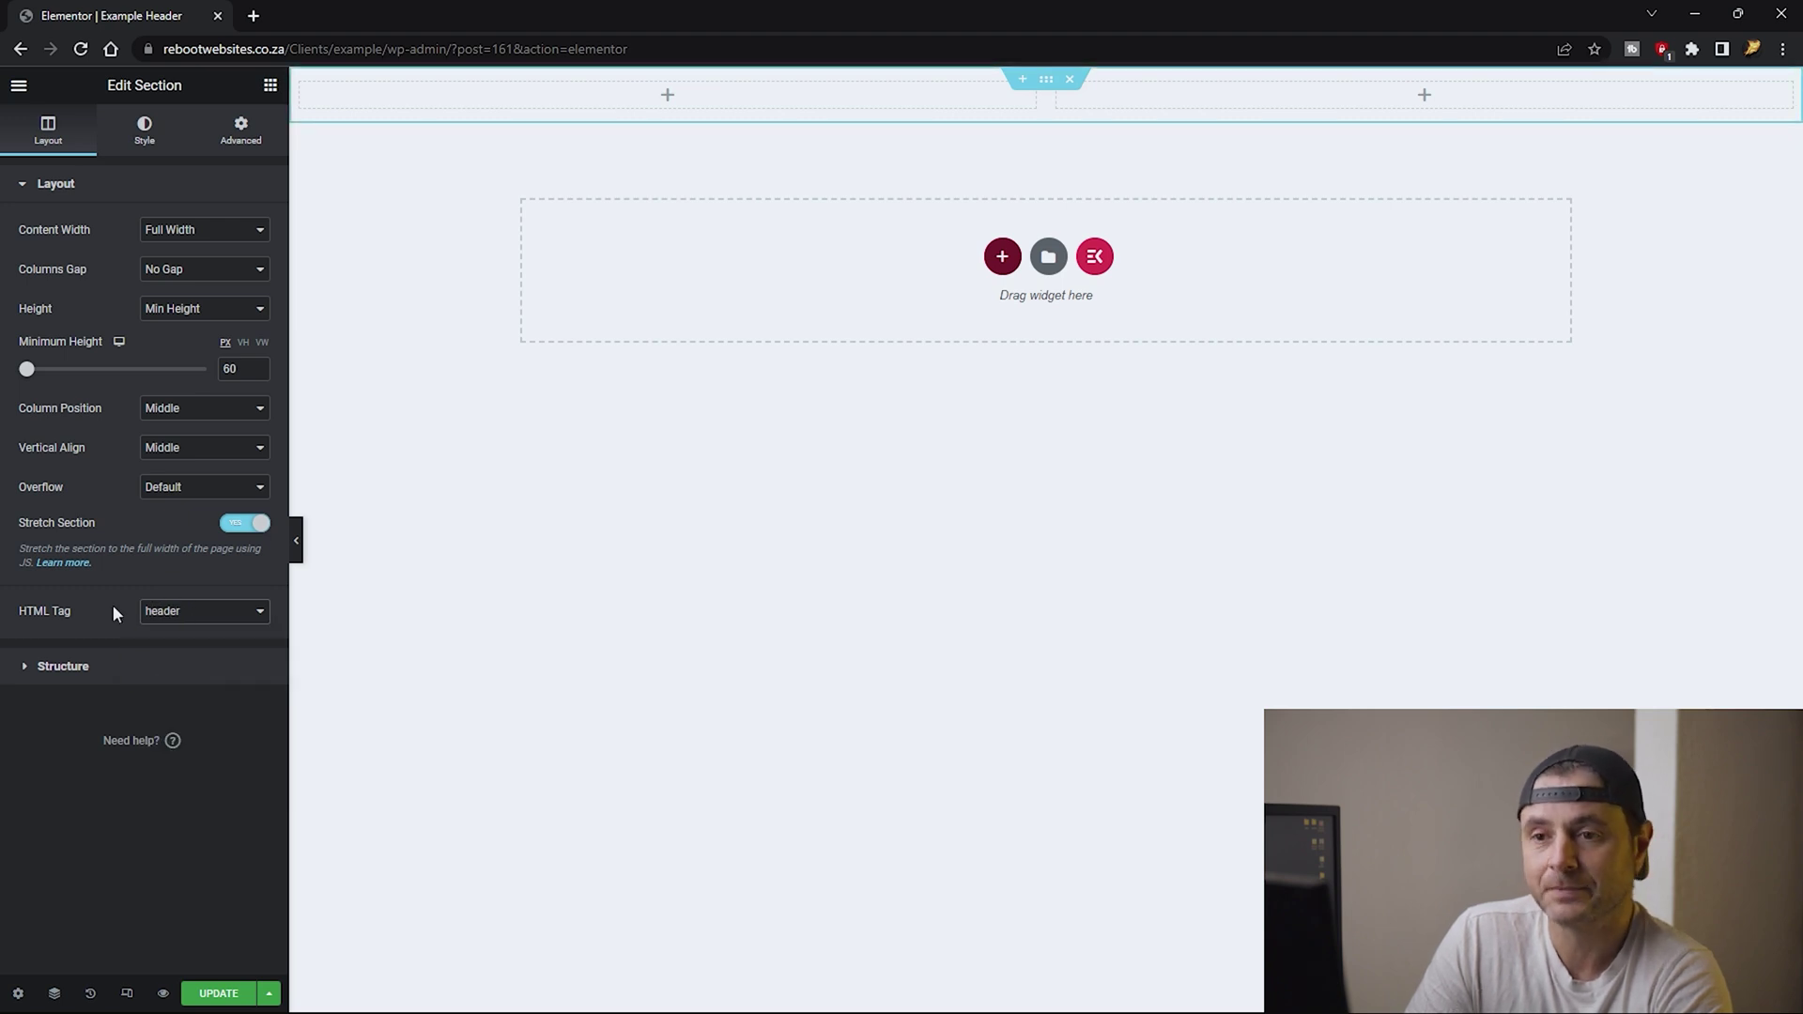
Give the section a plain white background colour.
{"action": "left_click", "coordinate": [147, 137]}
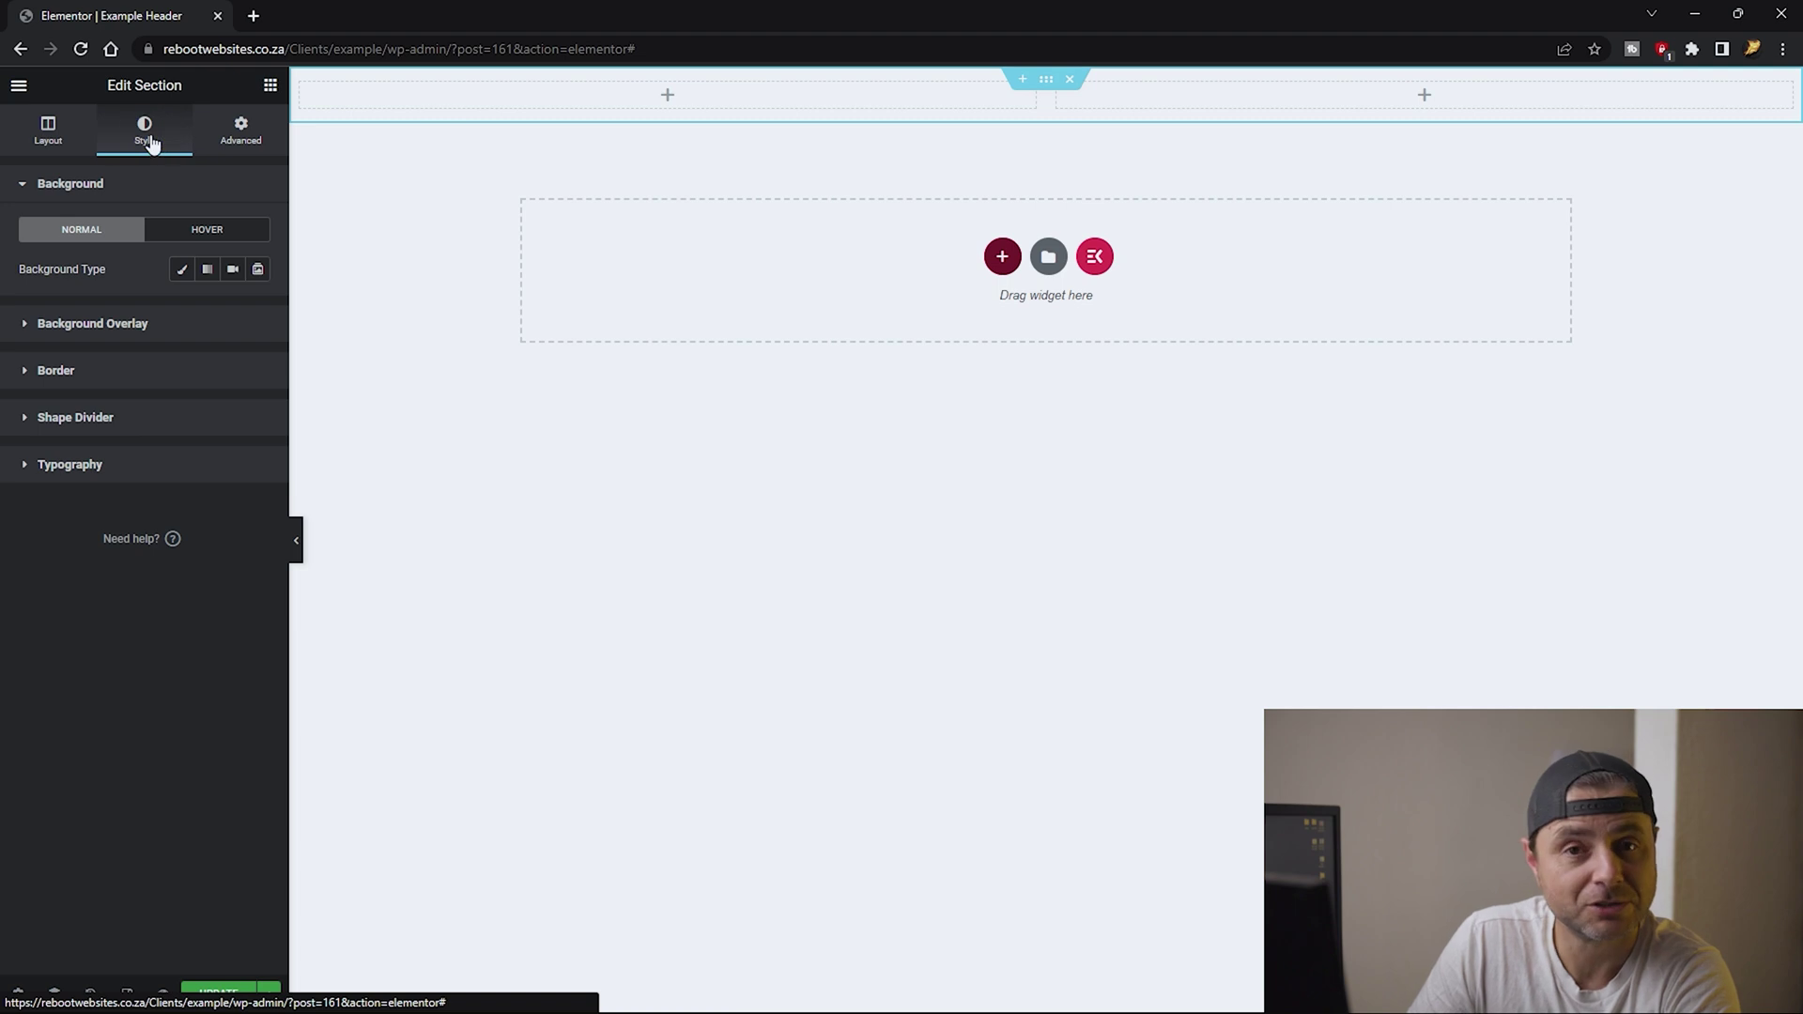
{"action": "left_click", "coordinate": [181, 269]}
{"action": "left_click", "coordinate": [252, 314]}
{"action": "left_click", "coordinate": [169, 398]}
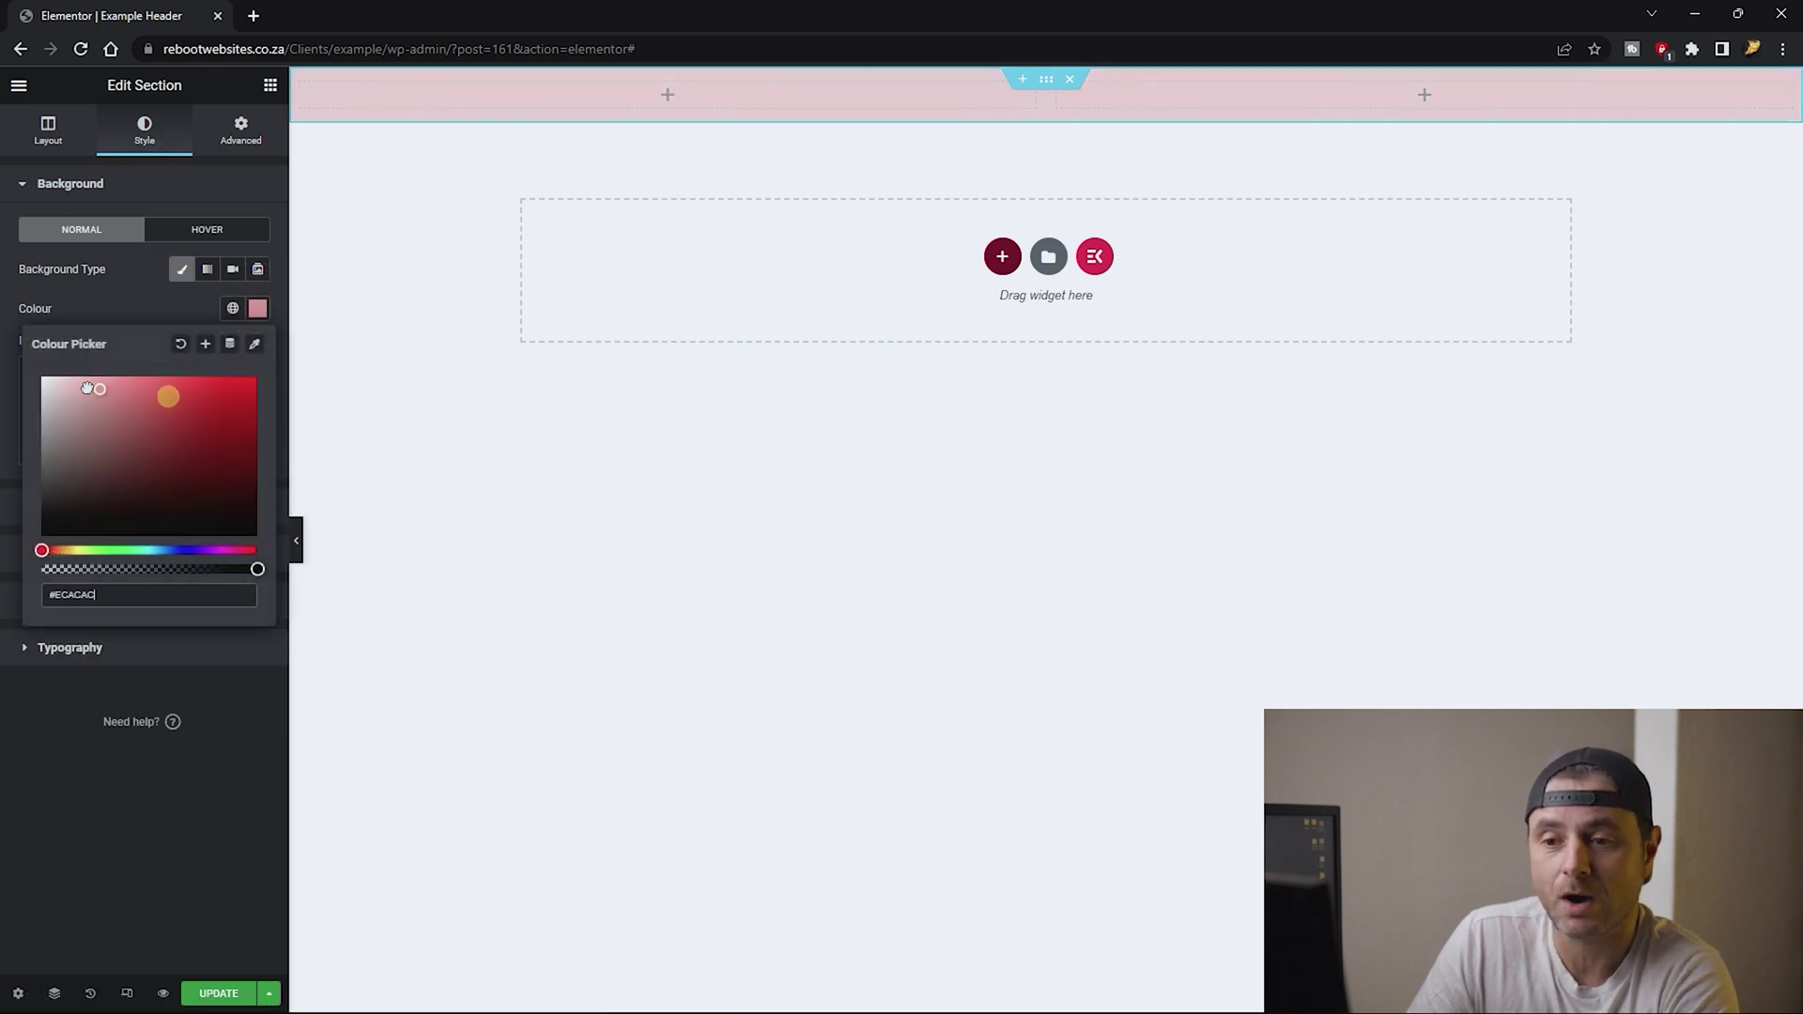
{"action": "left_click_drag", "start_coordinate": [169, 398], "coordinate": [47, 319]}
{"action": "left_click", "coordinate": [114, 312]}
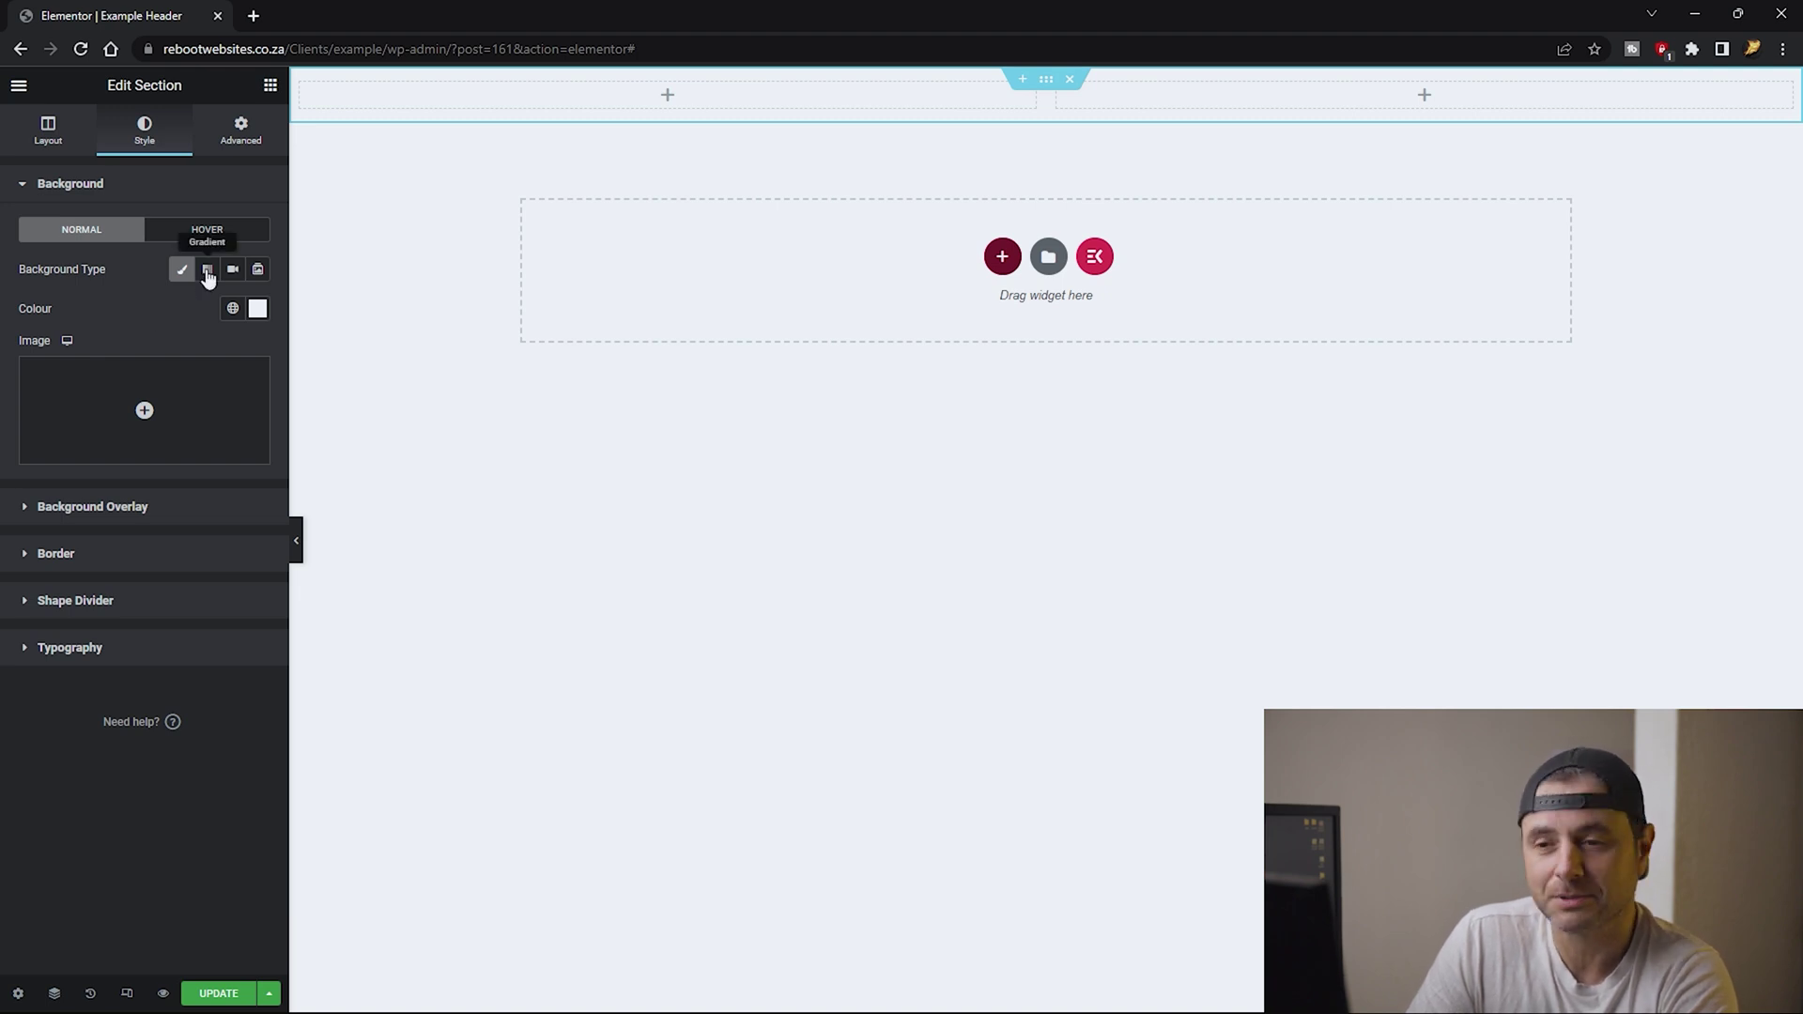
Change the background to a radial white-to-light-grey gradient with the white stop at 25.
{"action": "left_click", "coordinate": [207, 271]}
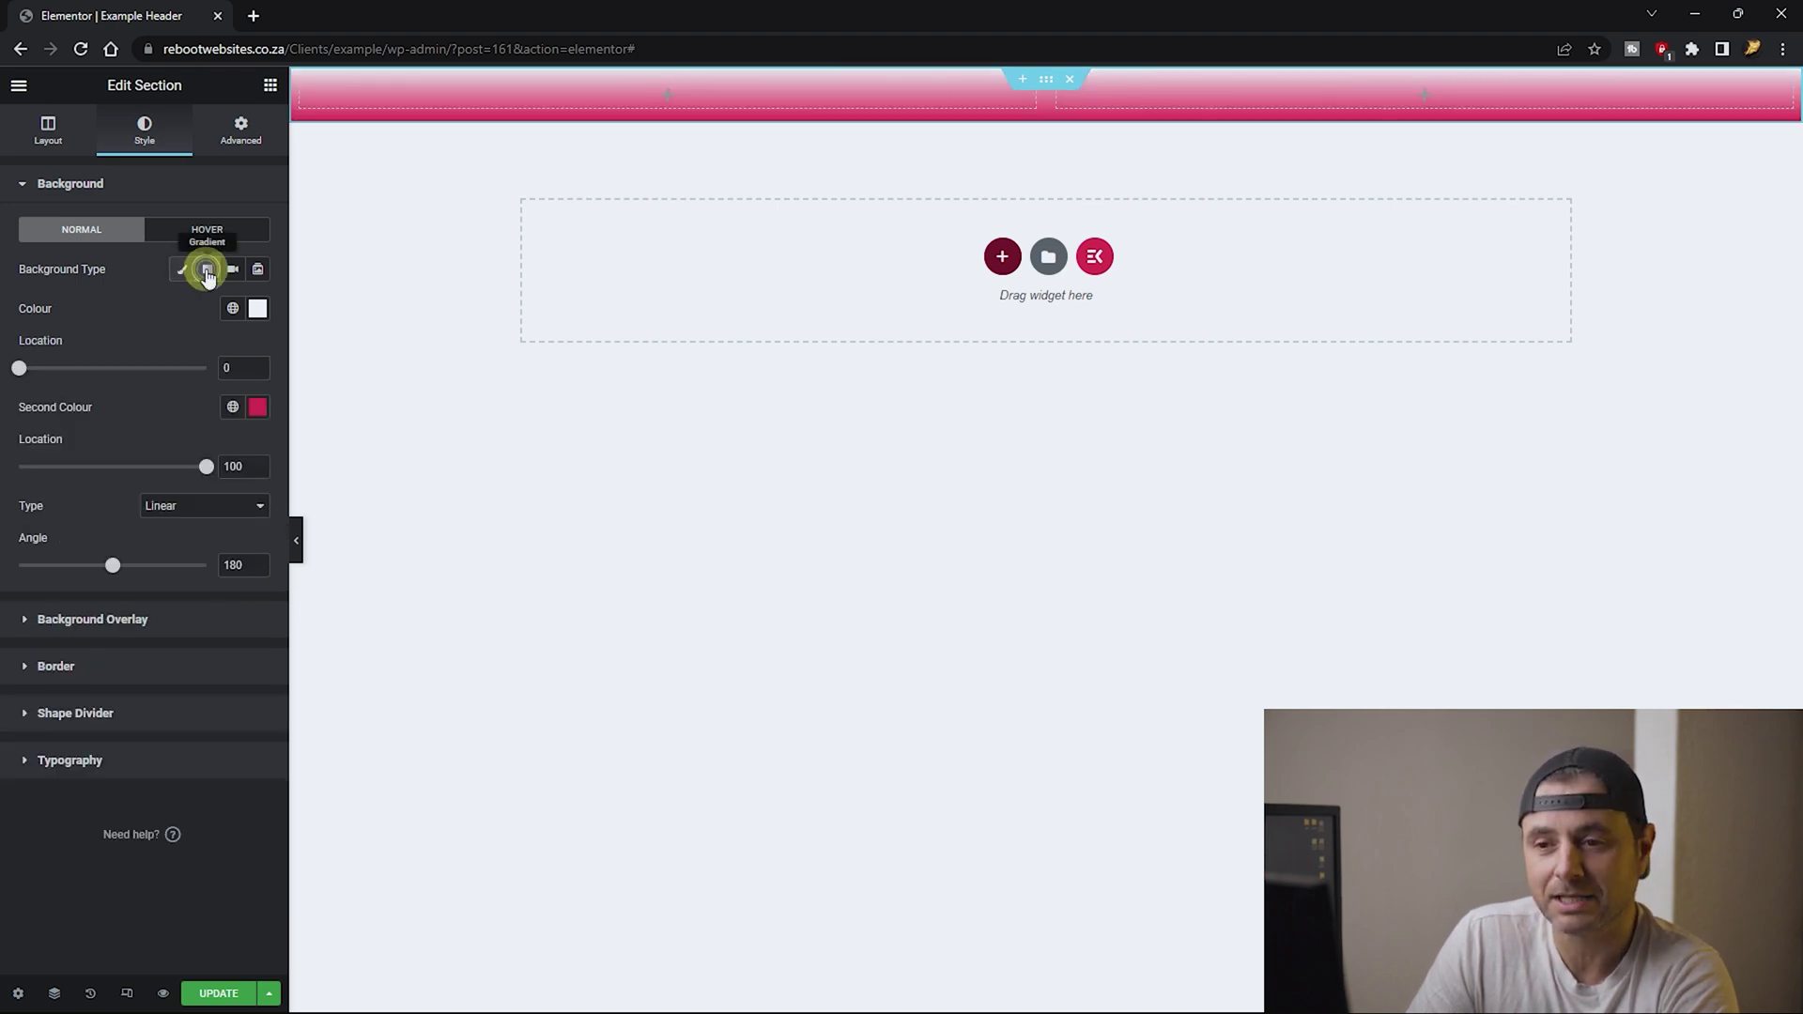
{"action": "left_click", "coordinate": [257, 310]}
{"action": "left_click", "coordinate": [257, 308]}
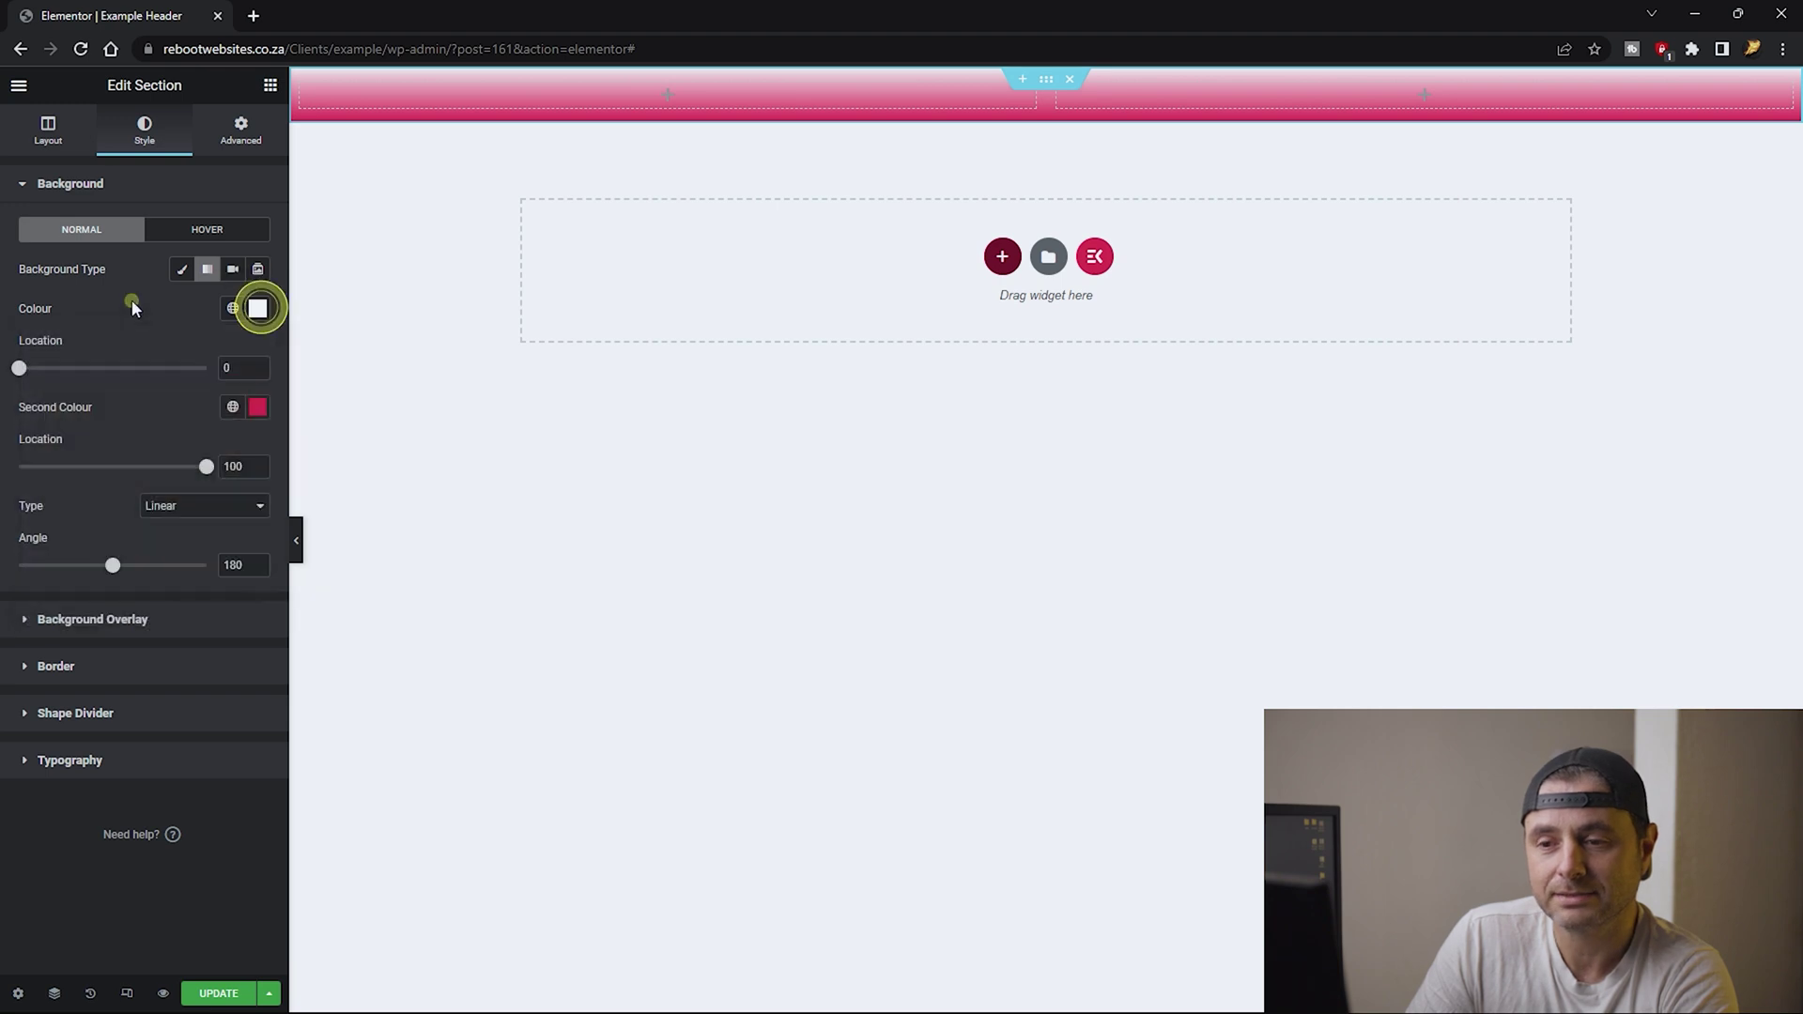
{"action": "left_click", "coordinate": [257, 407]}
{"action": "left_click", "coordinate": [107, 410]}
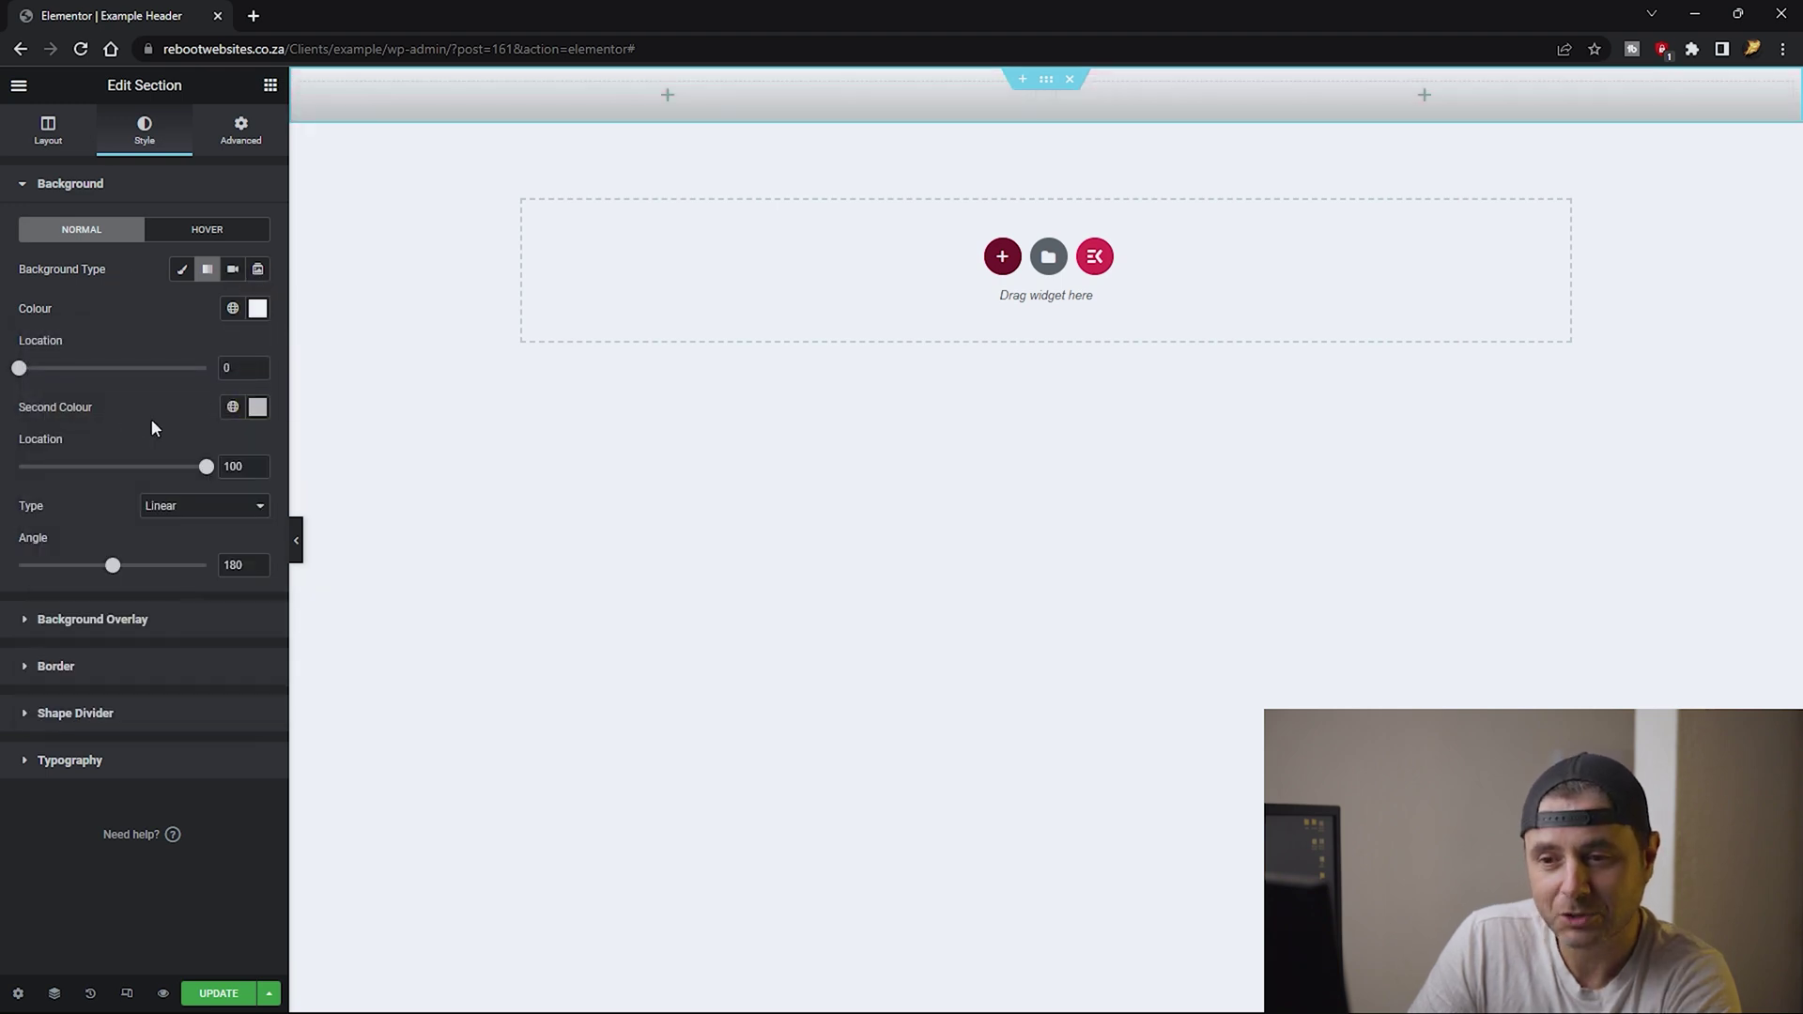
{"action": "left_click", "coordinate": [165, 505]}
{"action": "left_click", "coordinate": [155, 531]}
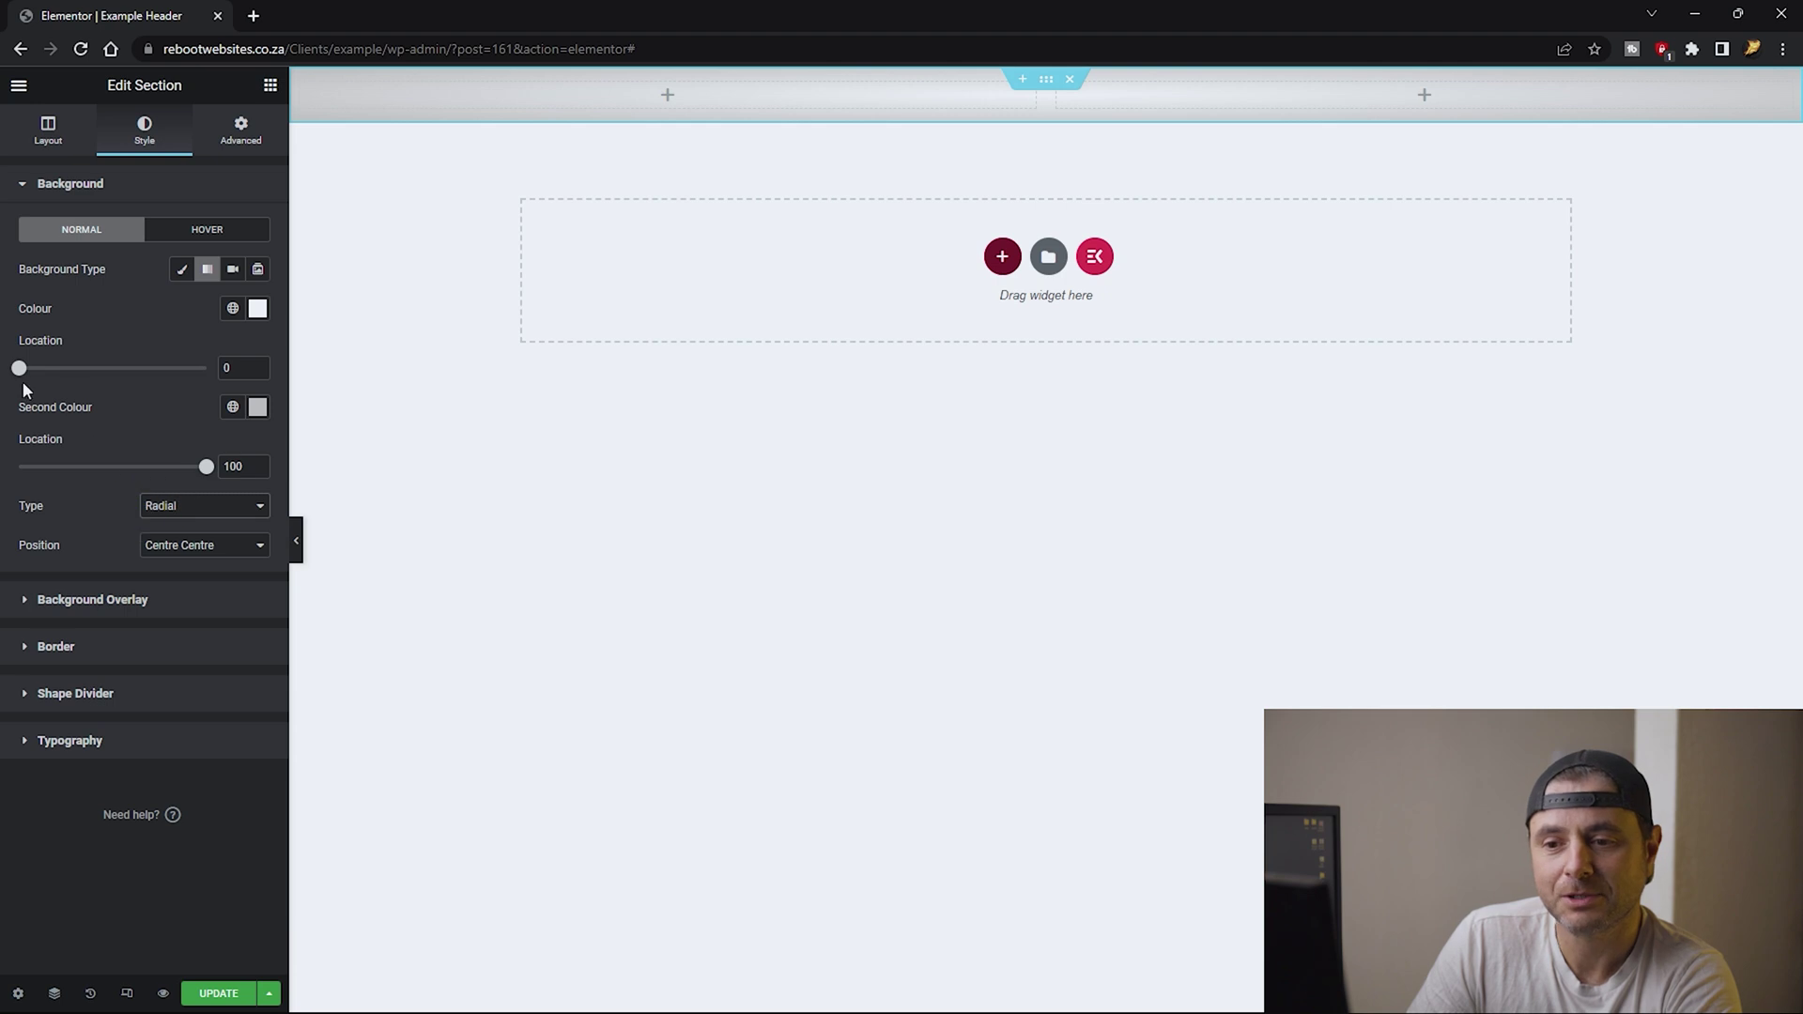
{"action": "left_click_drag", "start_coordinate": [18, 368], "coordinate": [64, 372]}
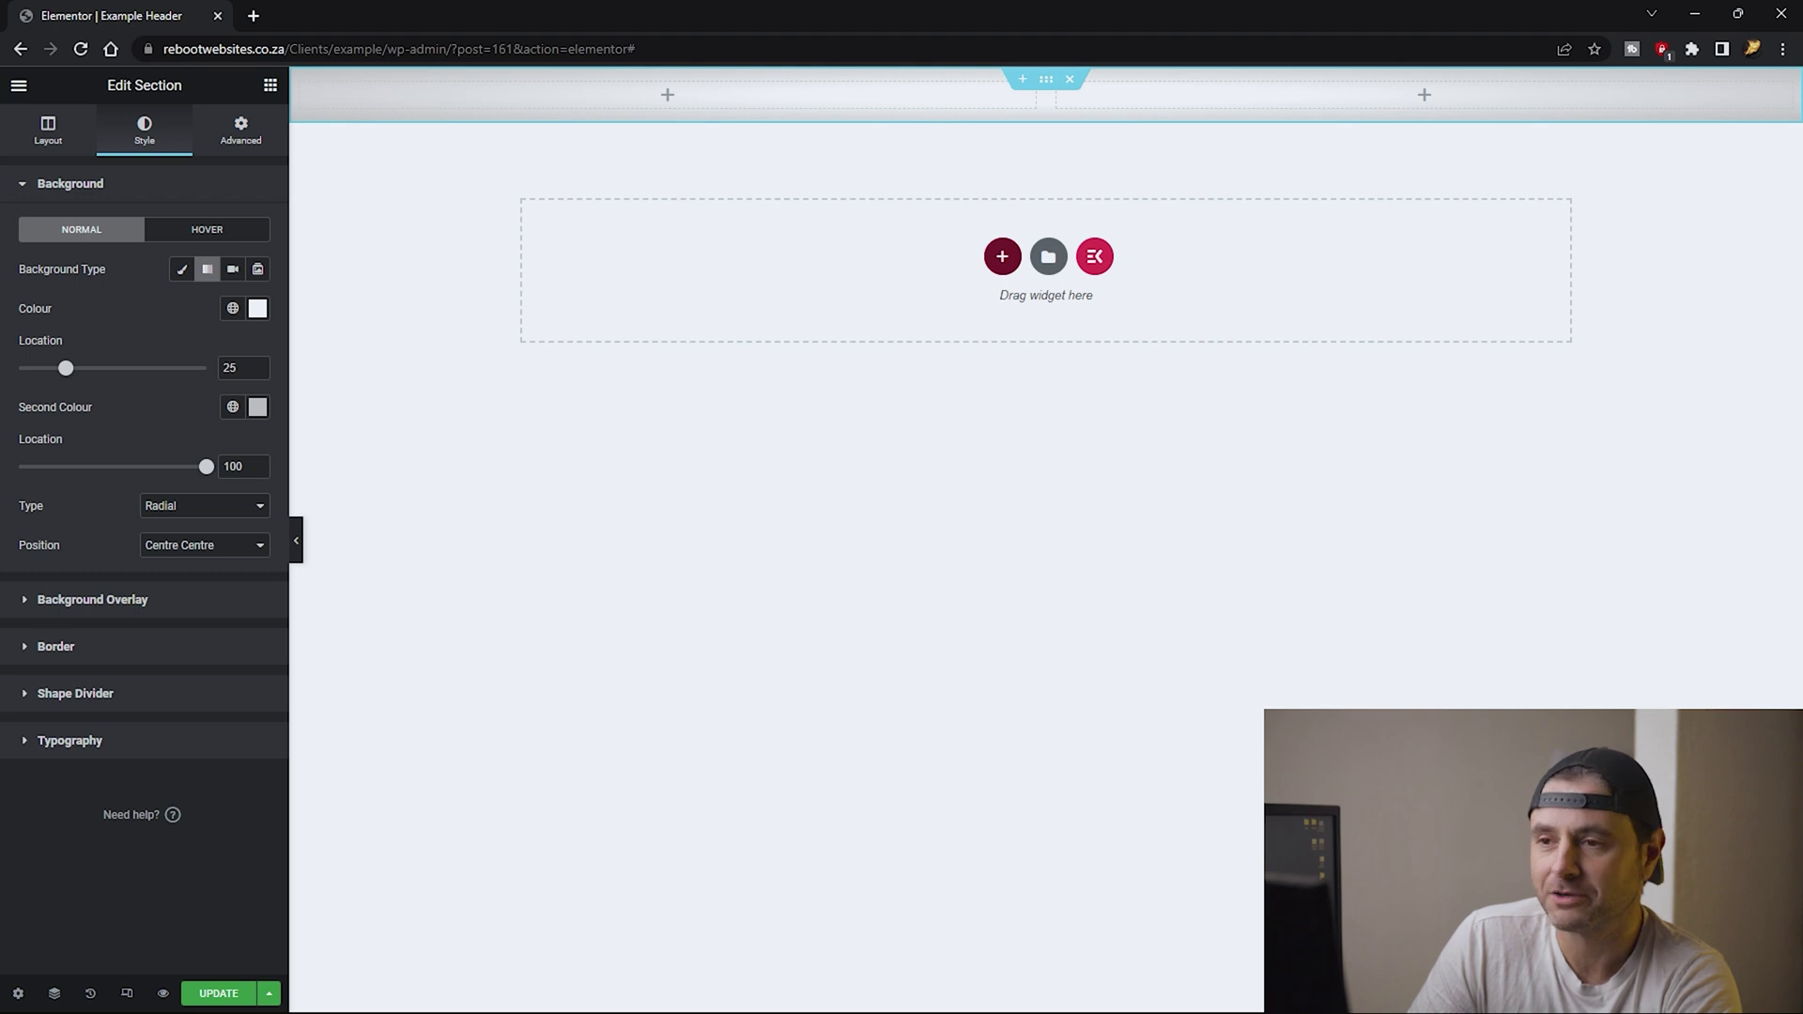
{"action": "left_click", "coordinate": [129, 648]}
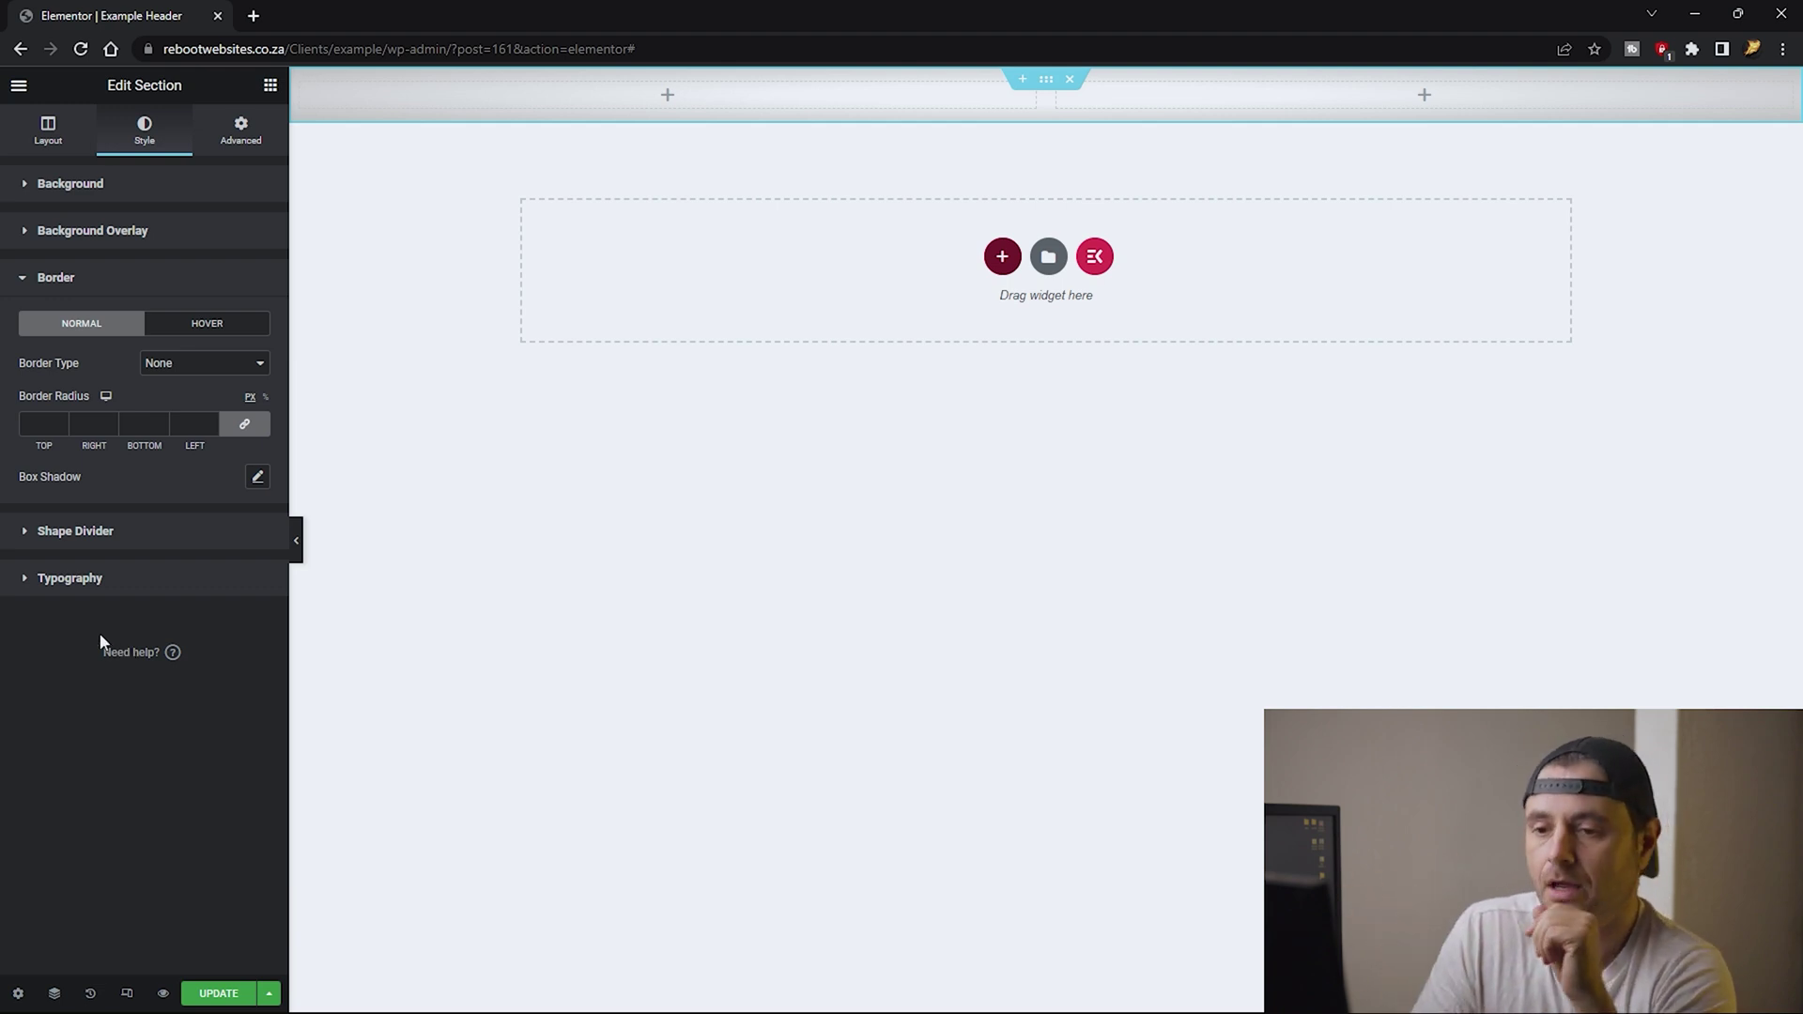
Apply a semi-transparent black box shadow with blur 10 and default zero offsets.
{"action": "left_click", "coordinate": [257, 476]}
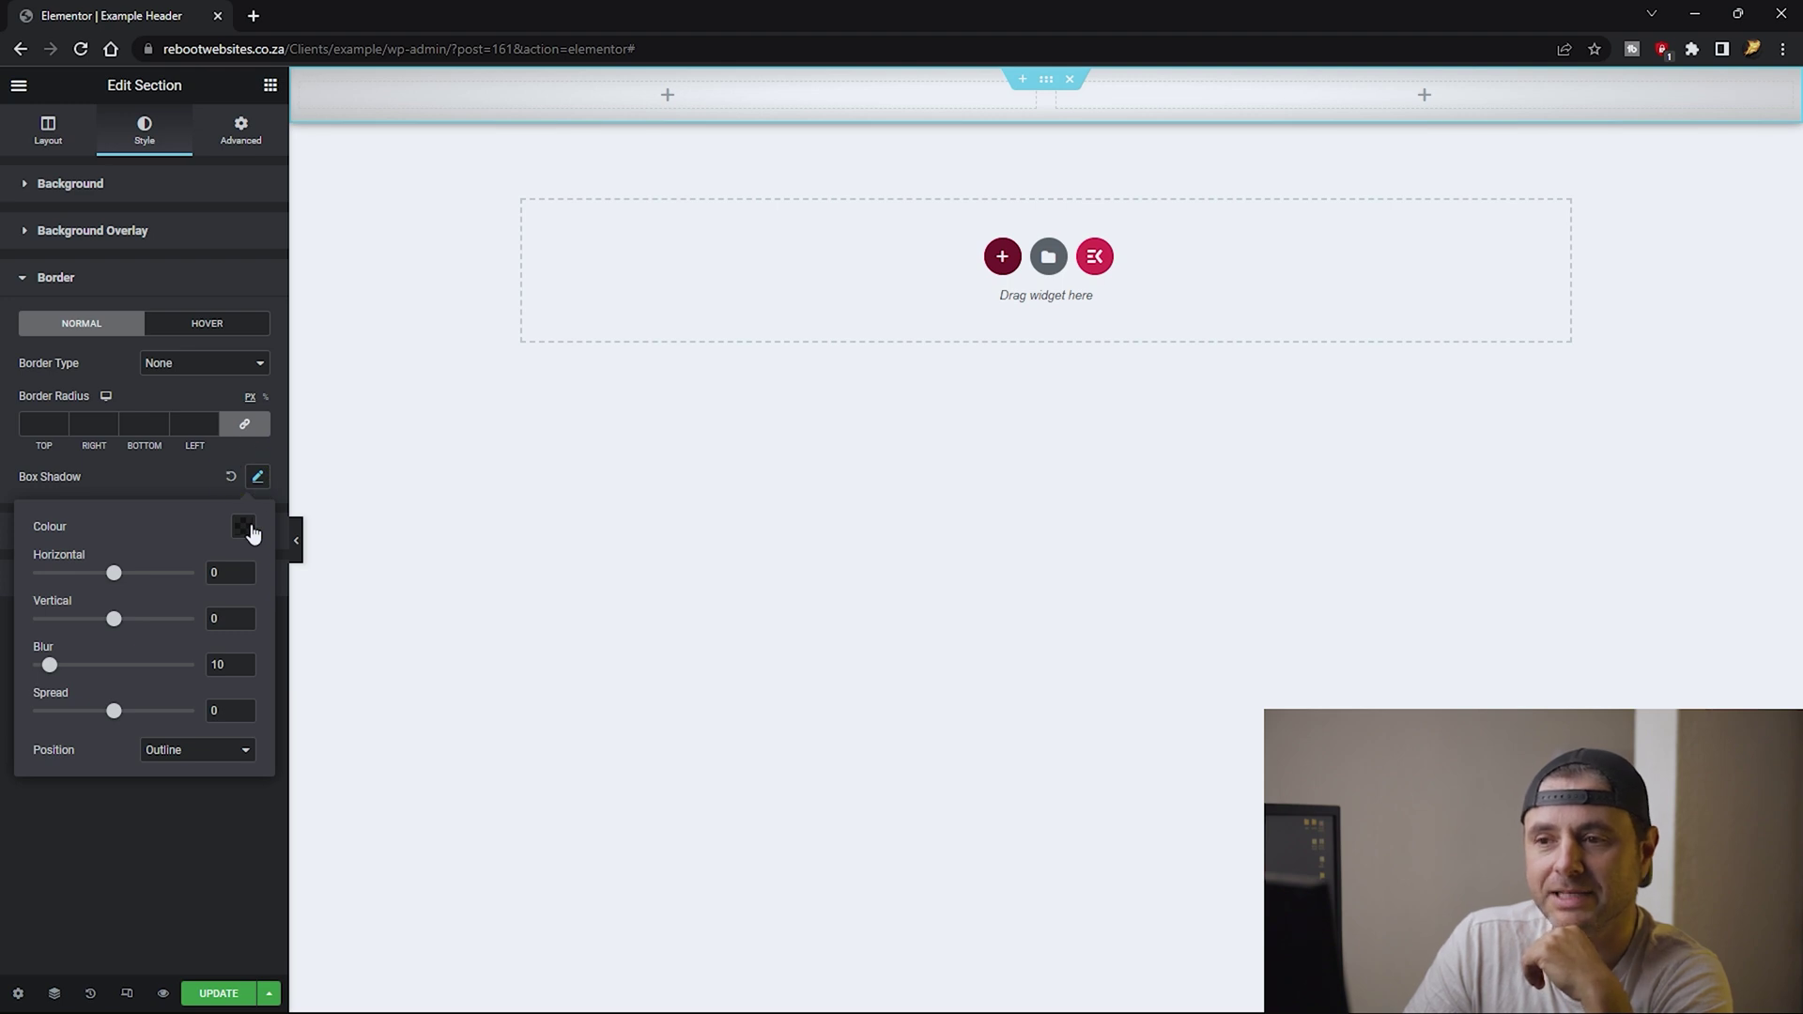
{"action": "left_click", "coordinate": [244, 528]}
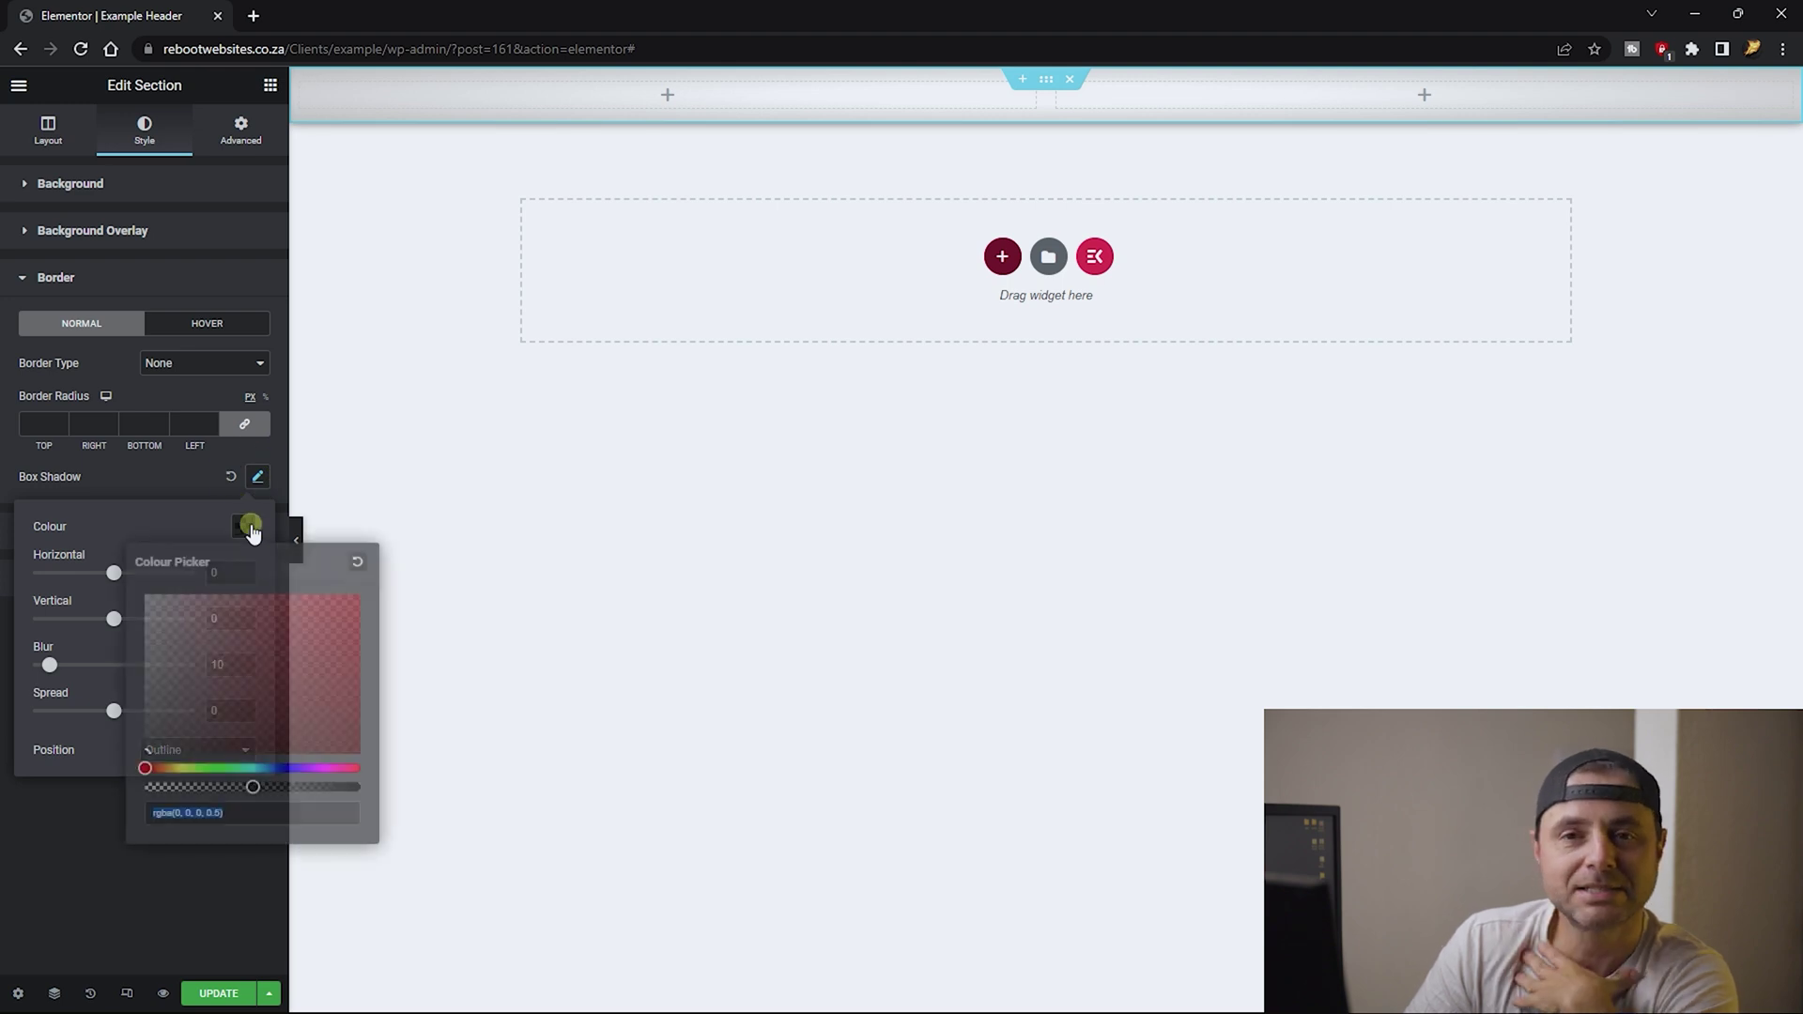
{"action": "left_click", "coordinate": [184, 522]}
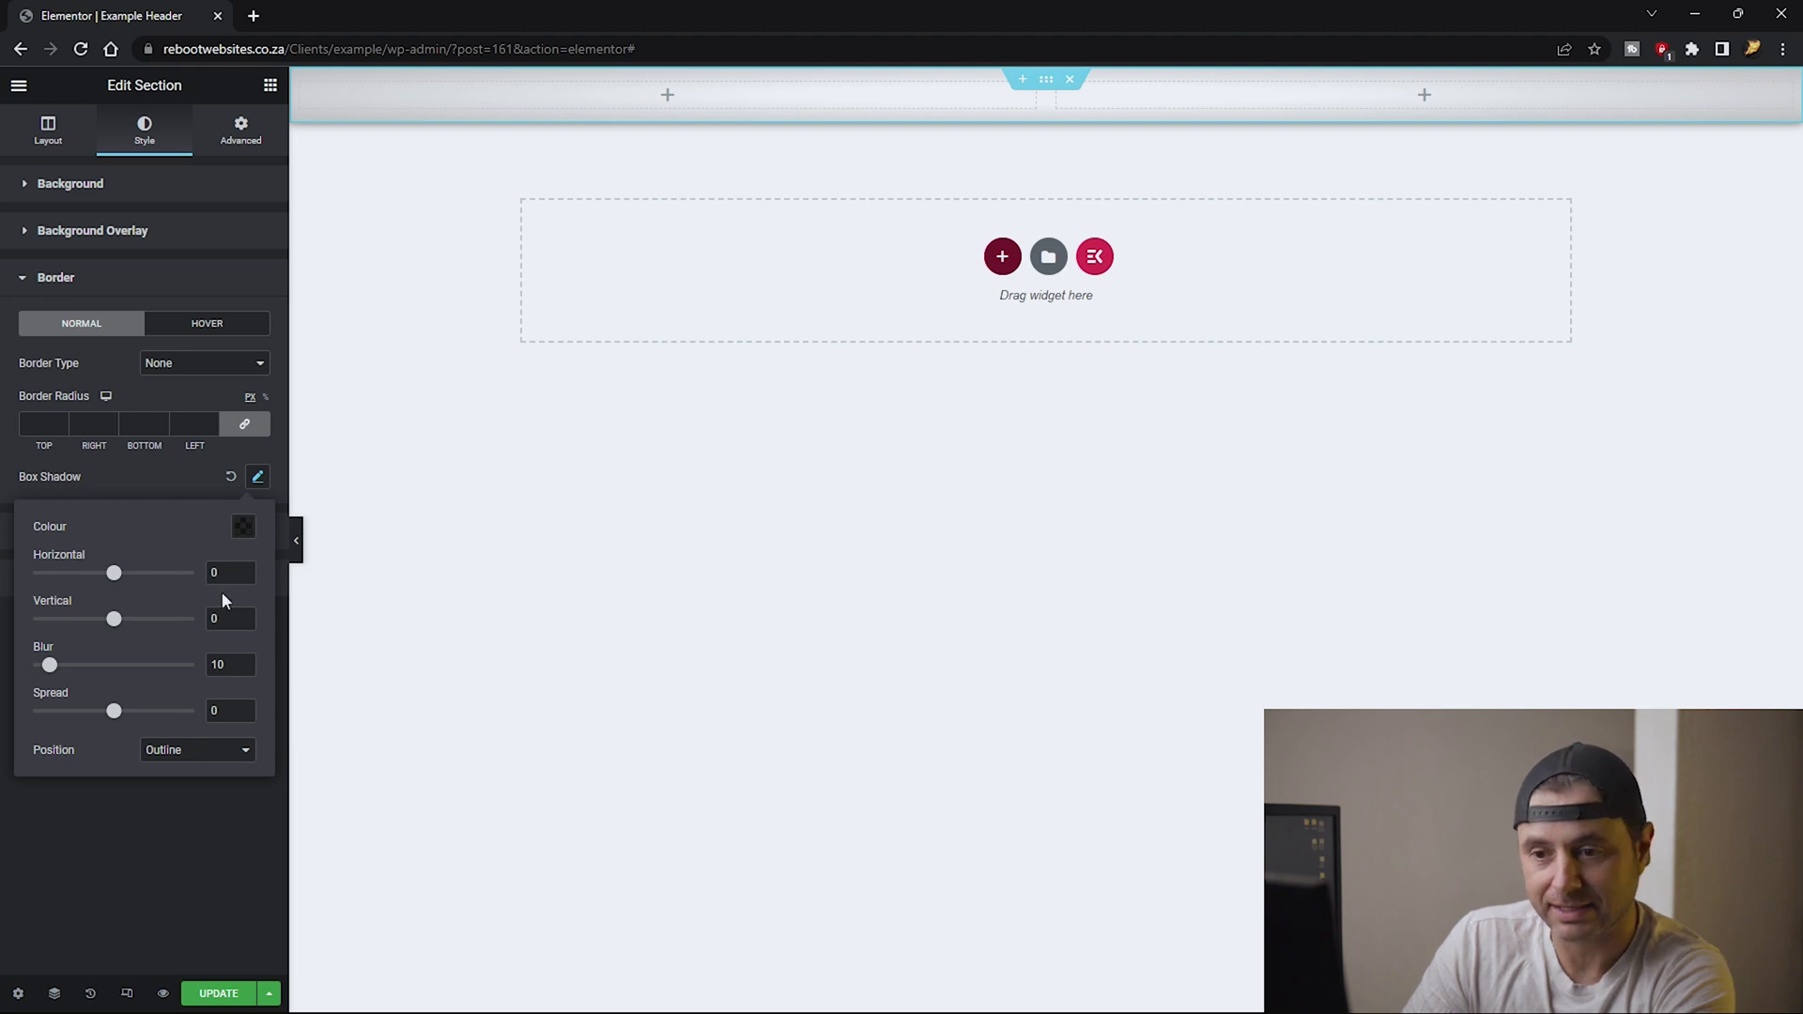
{"action": "left_click", "coordinate": [144, 850]}
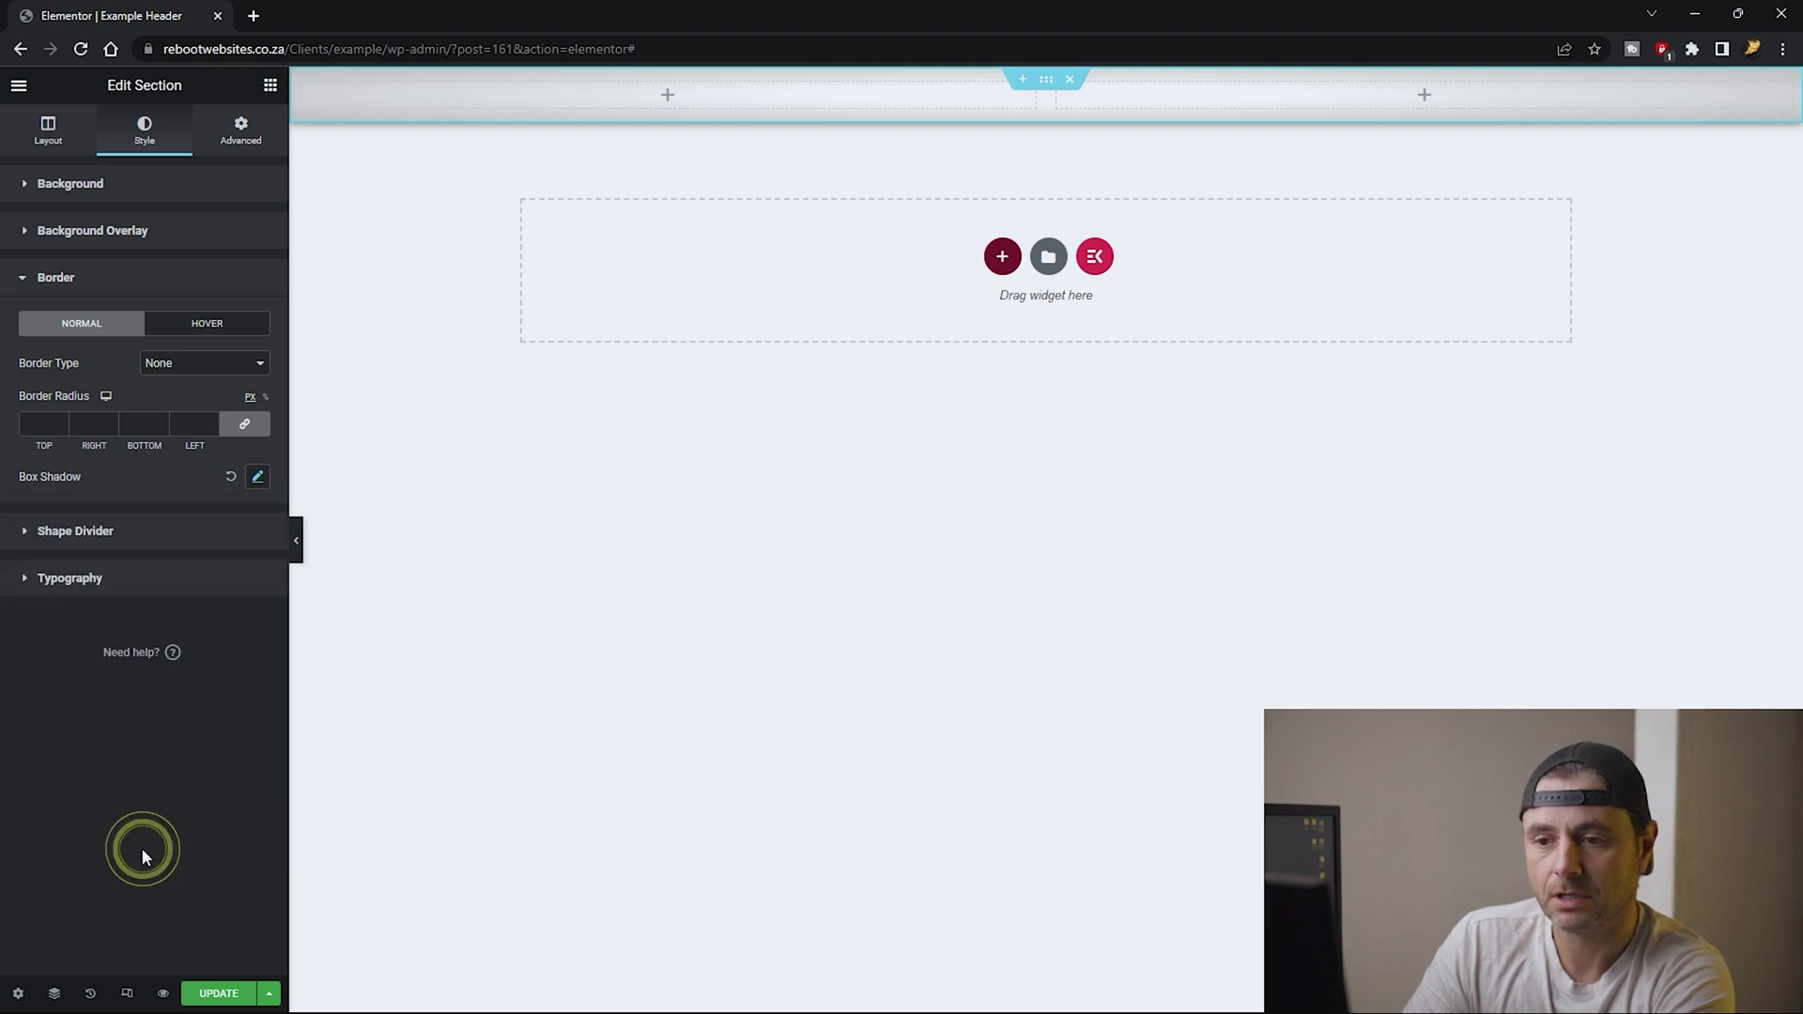
Drop an ElementsKit Nav Menu into the right column, showing the Primary menu aligned right.
{"action": "left_click", "coordinate": [269, 89]}
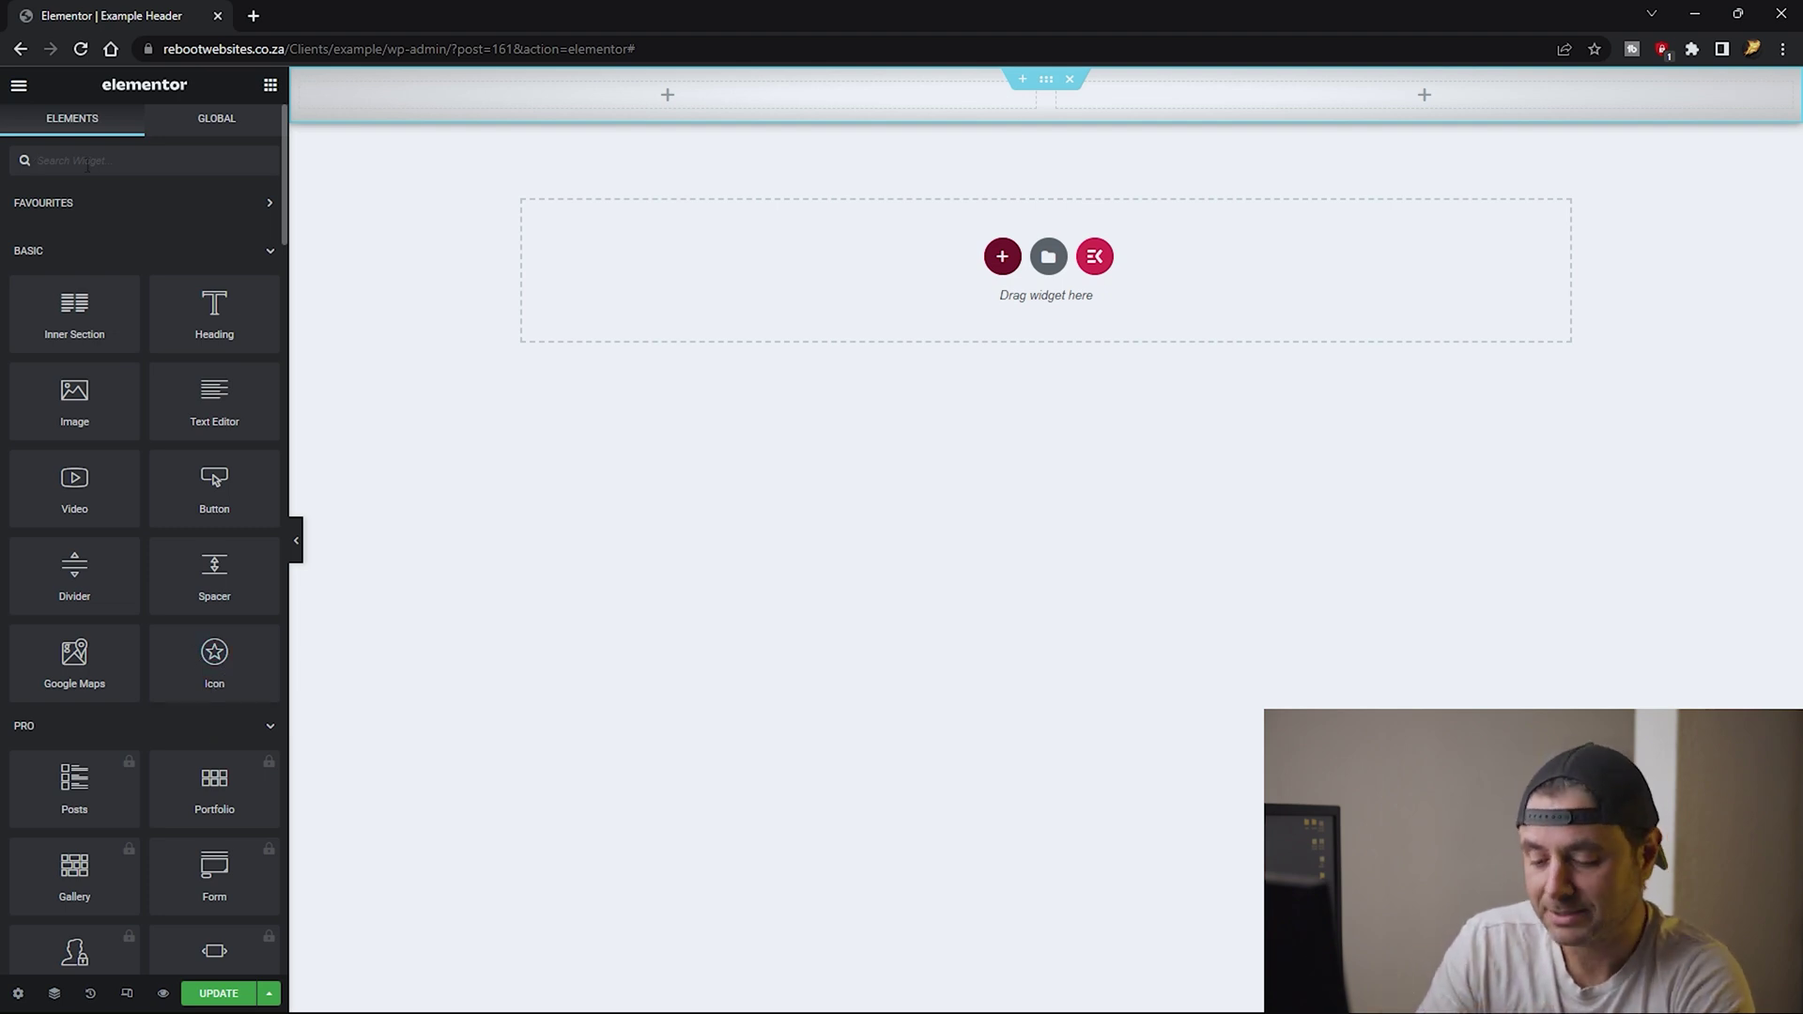
{"action": "type", "text": "menu"}
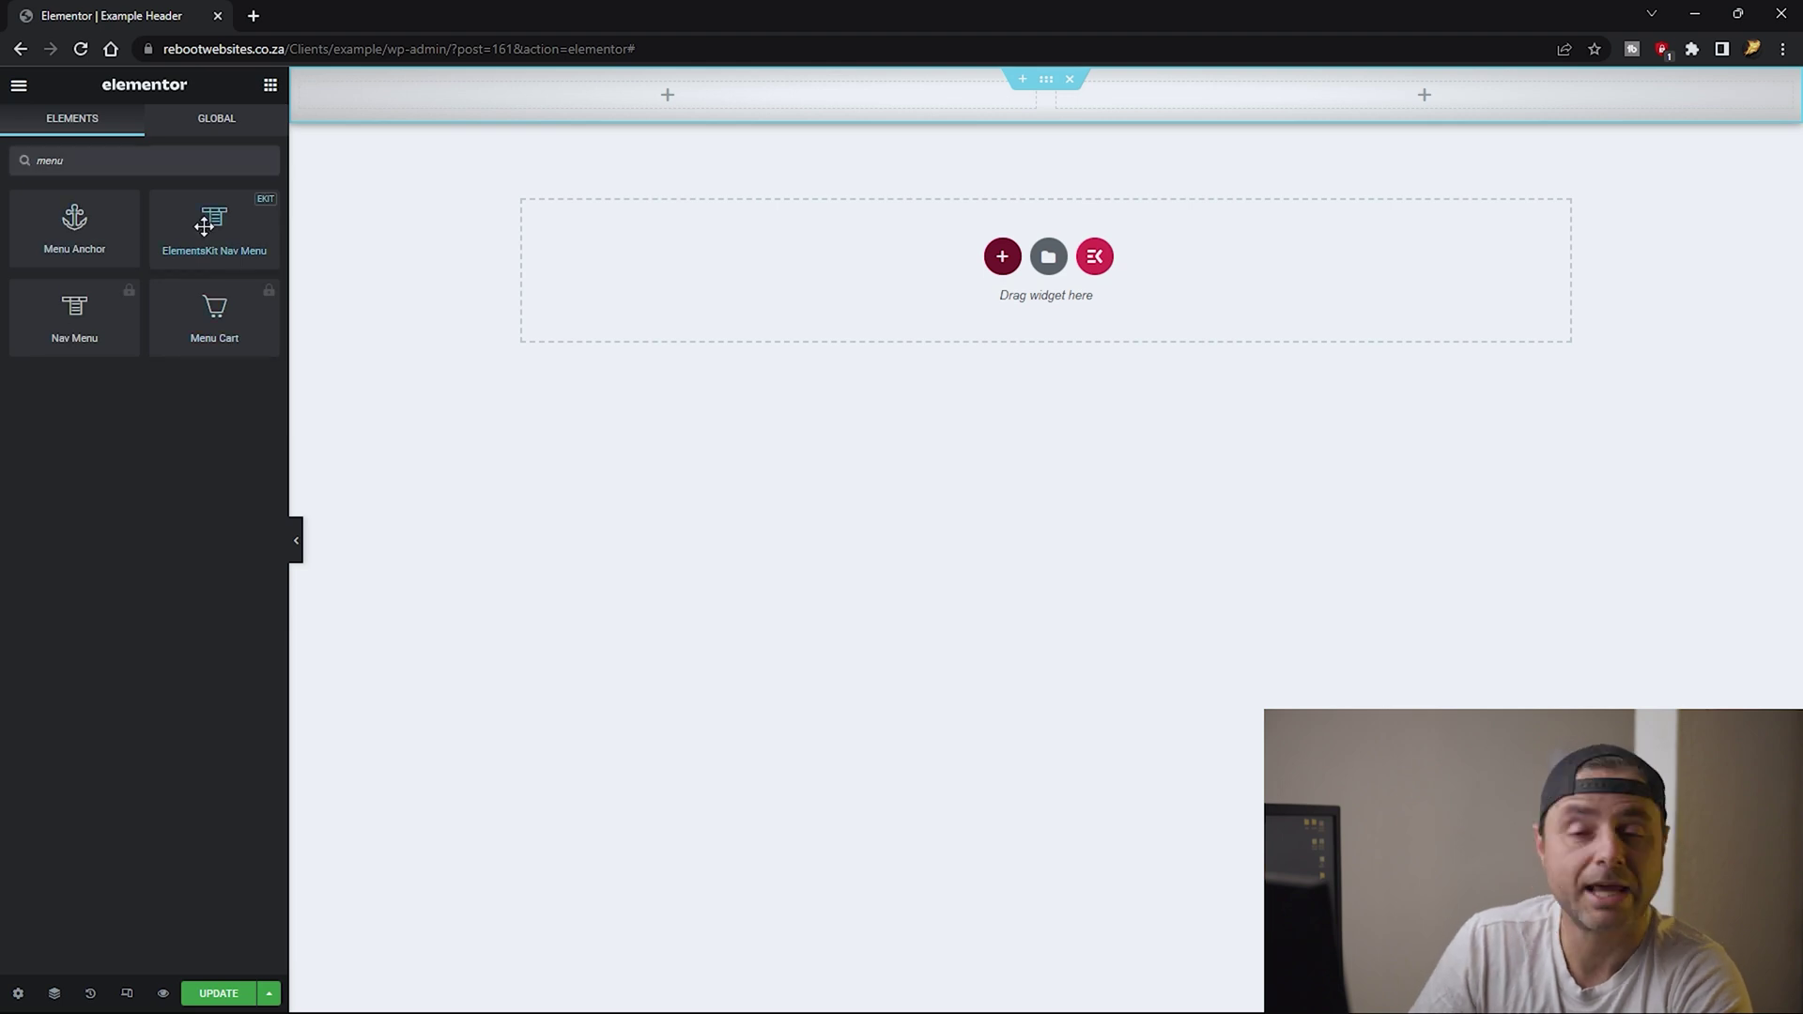
{"action": "left_click_drag", "start_coordinate": [197, 215], "coordinate": [1498, 113]}
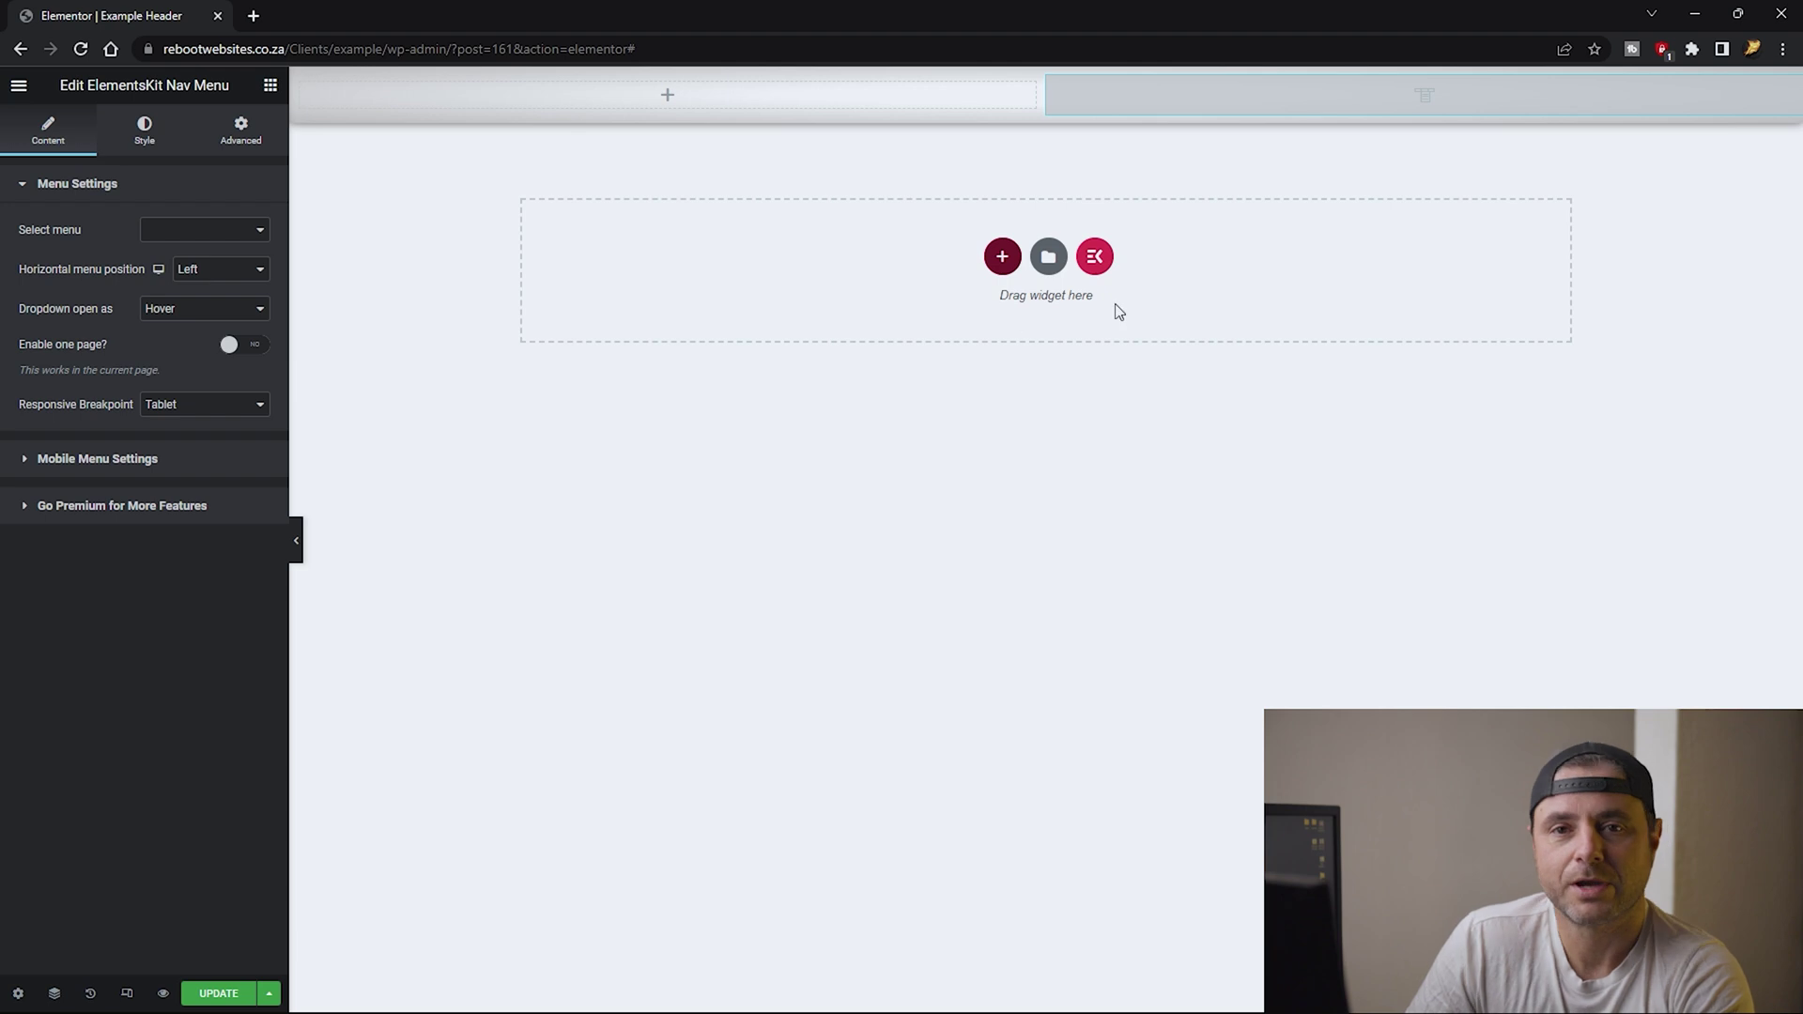
{"action": "left_click", "coordinate": [223, 236]}
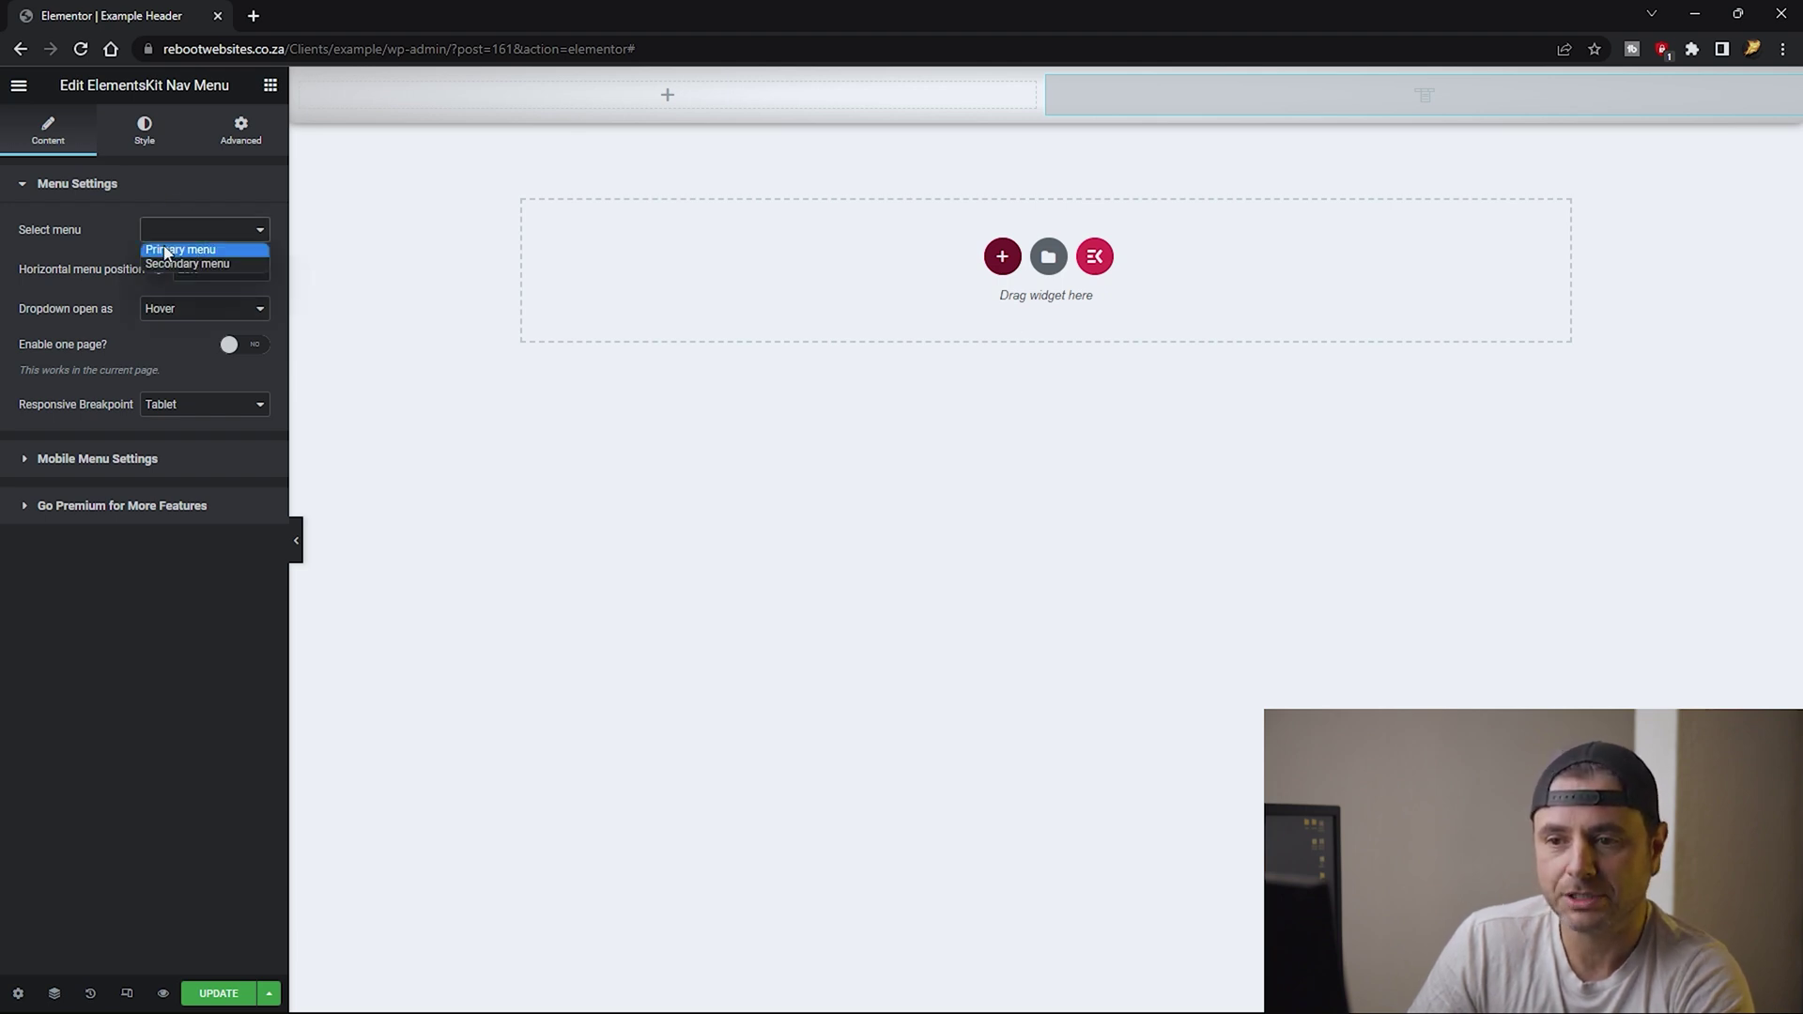
{"action": "left_click", "coordinate": [165, 250]}
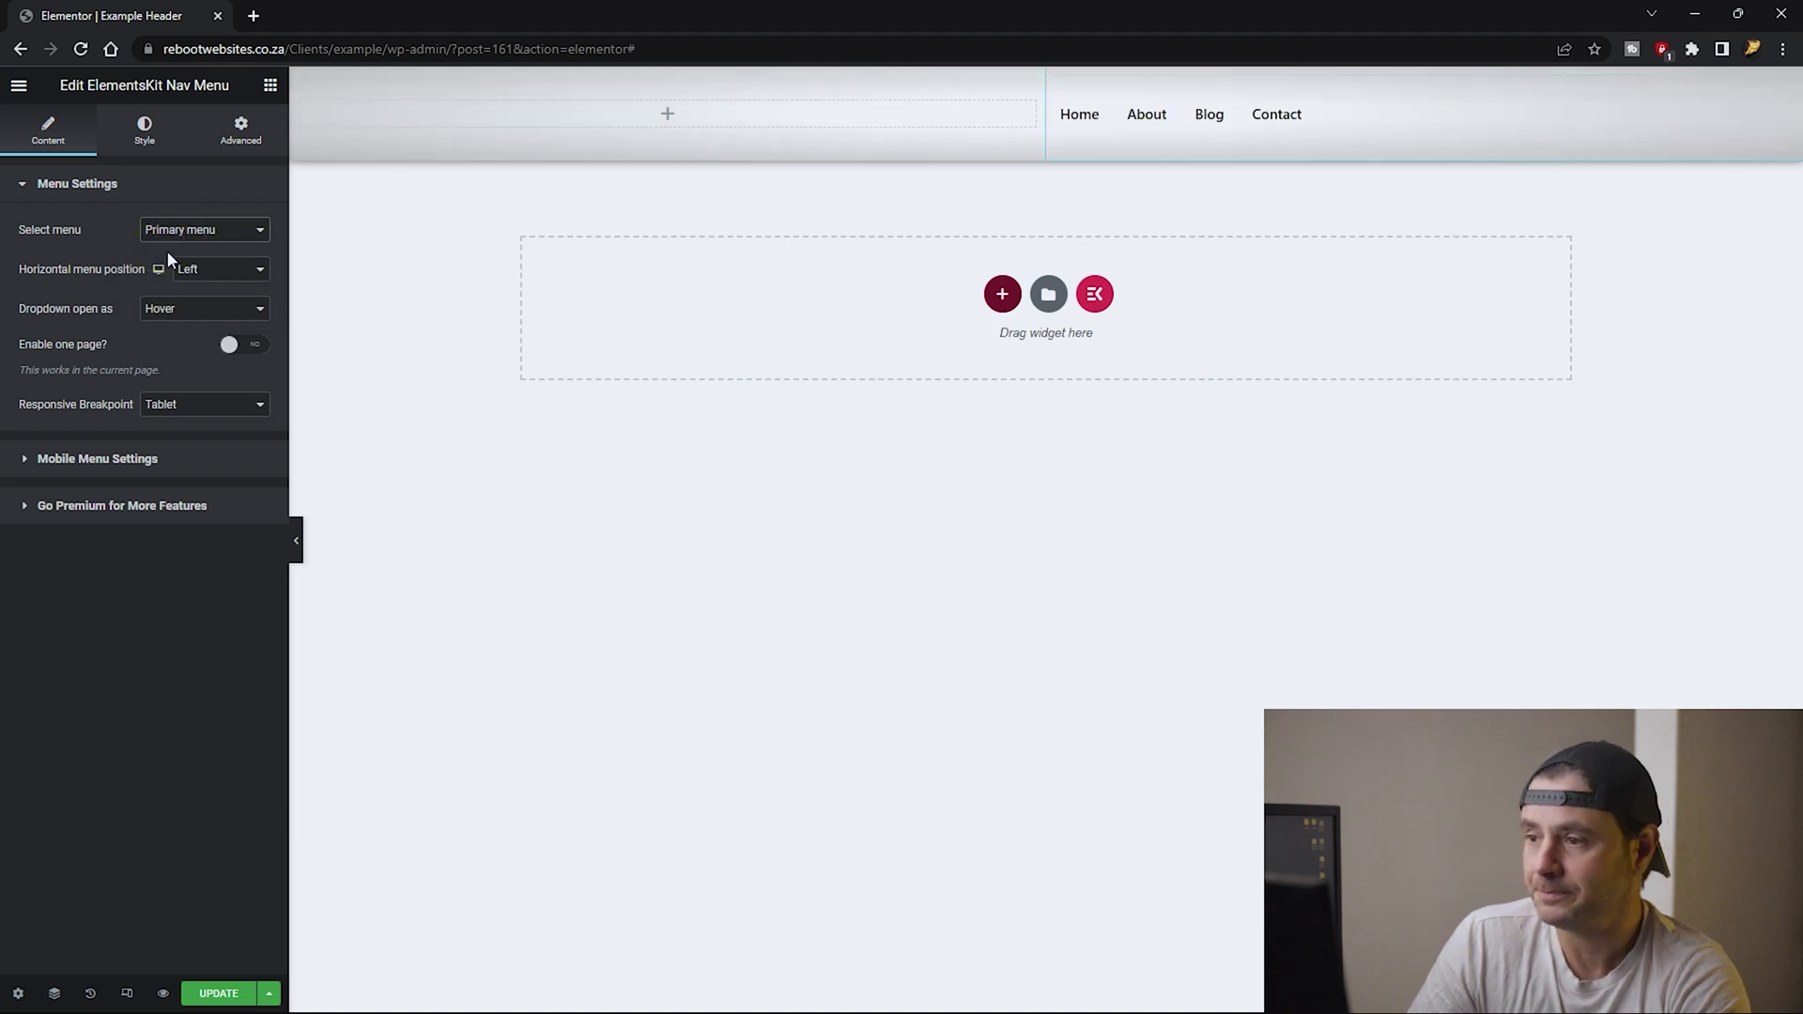
{"action": "left_click", "coordinate": [219, 272]}
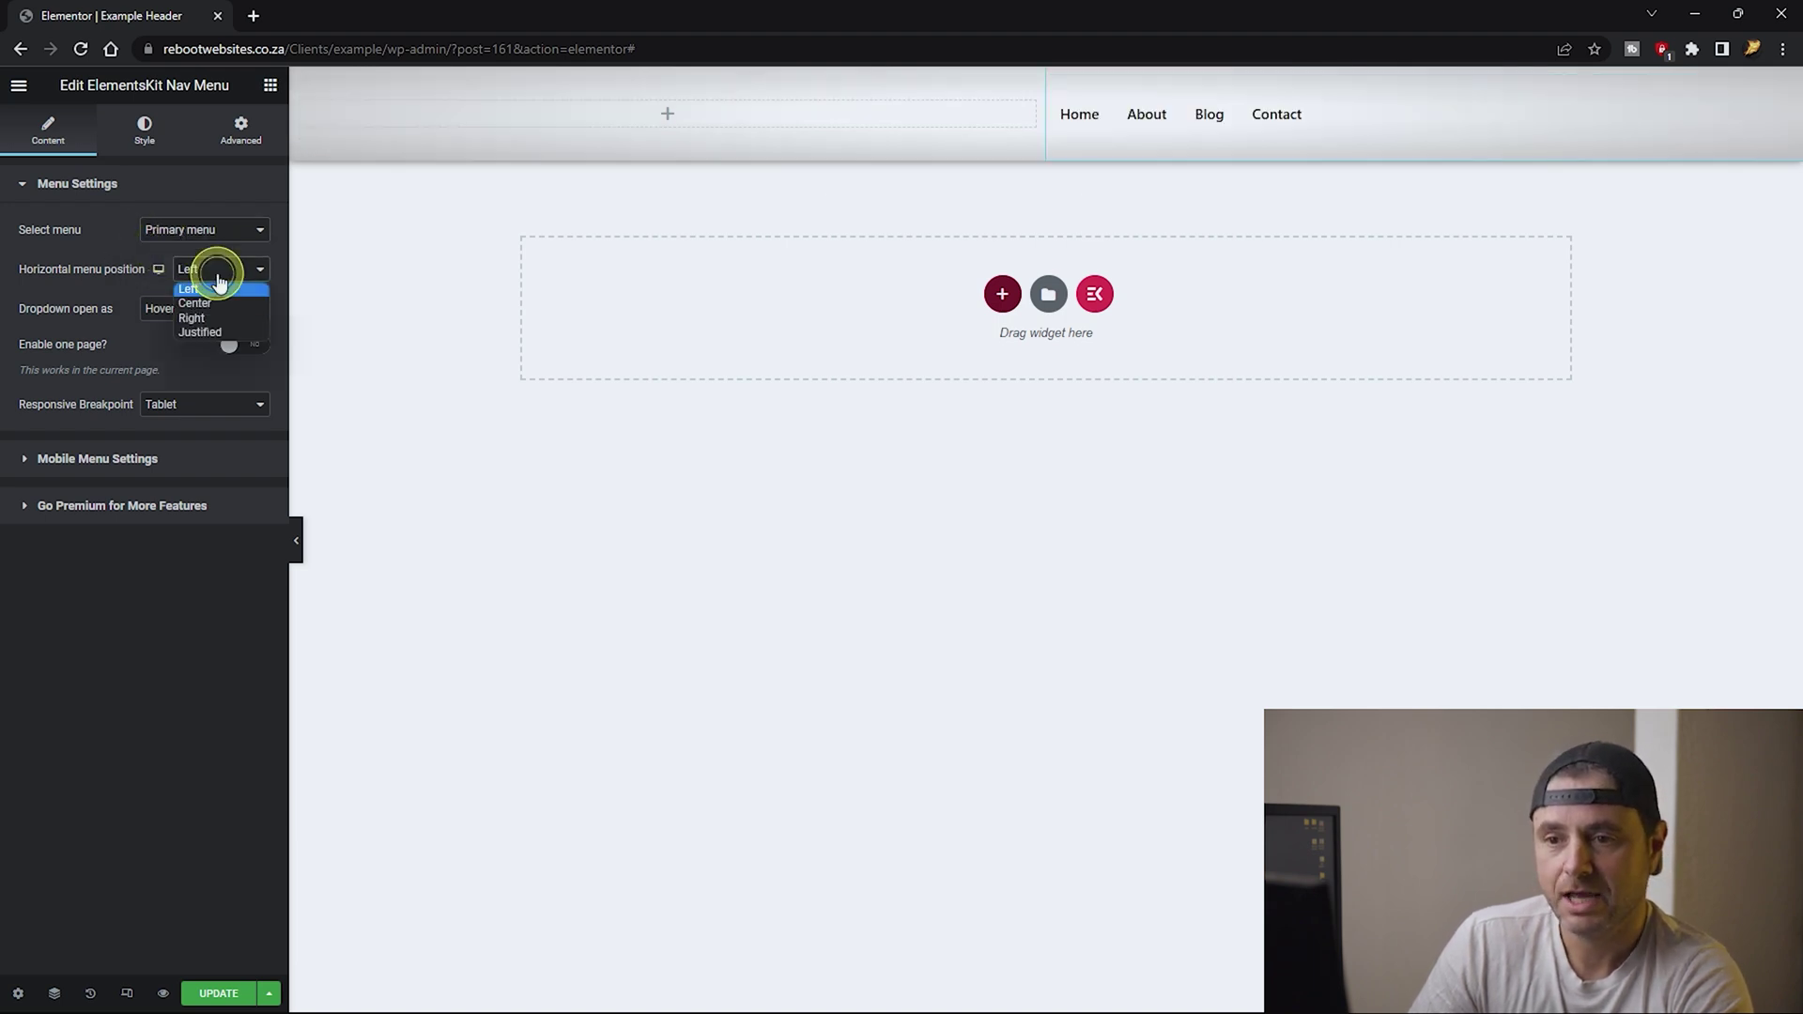
{"action": "left_click", "coordinate": [203, 319]}
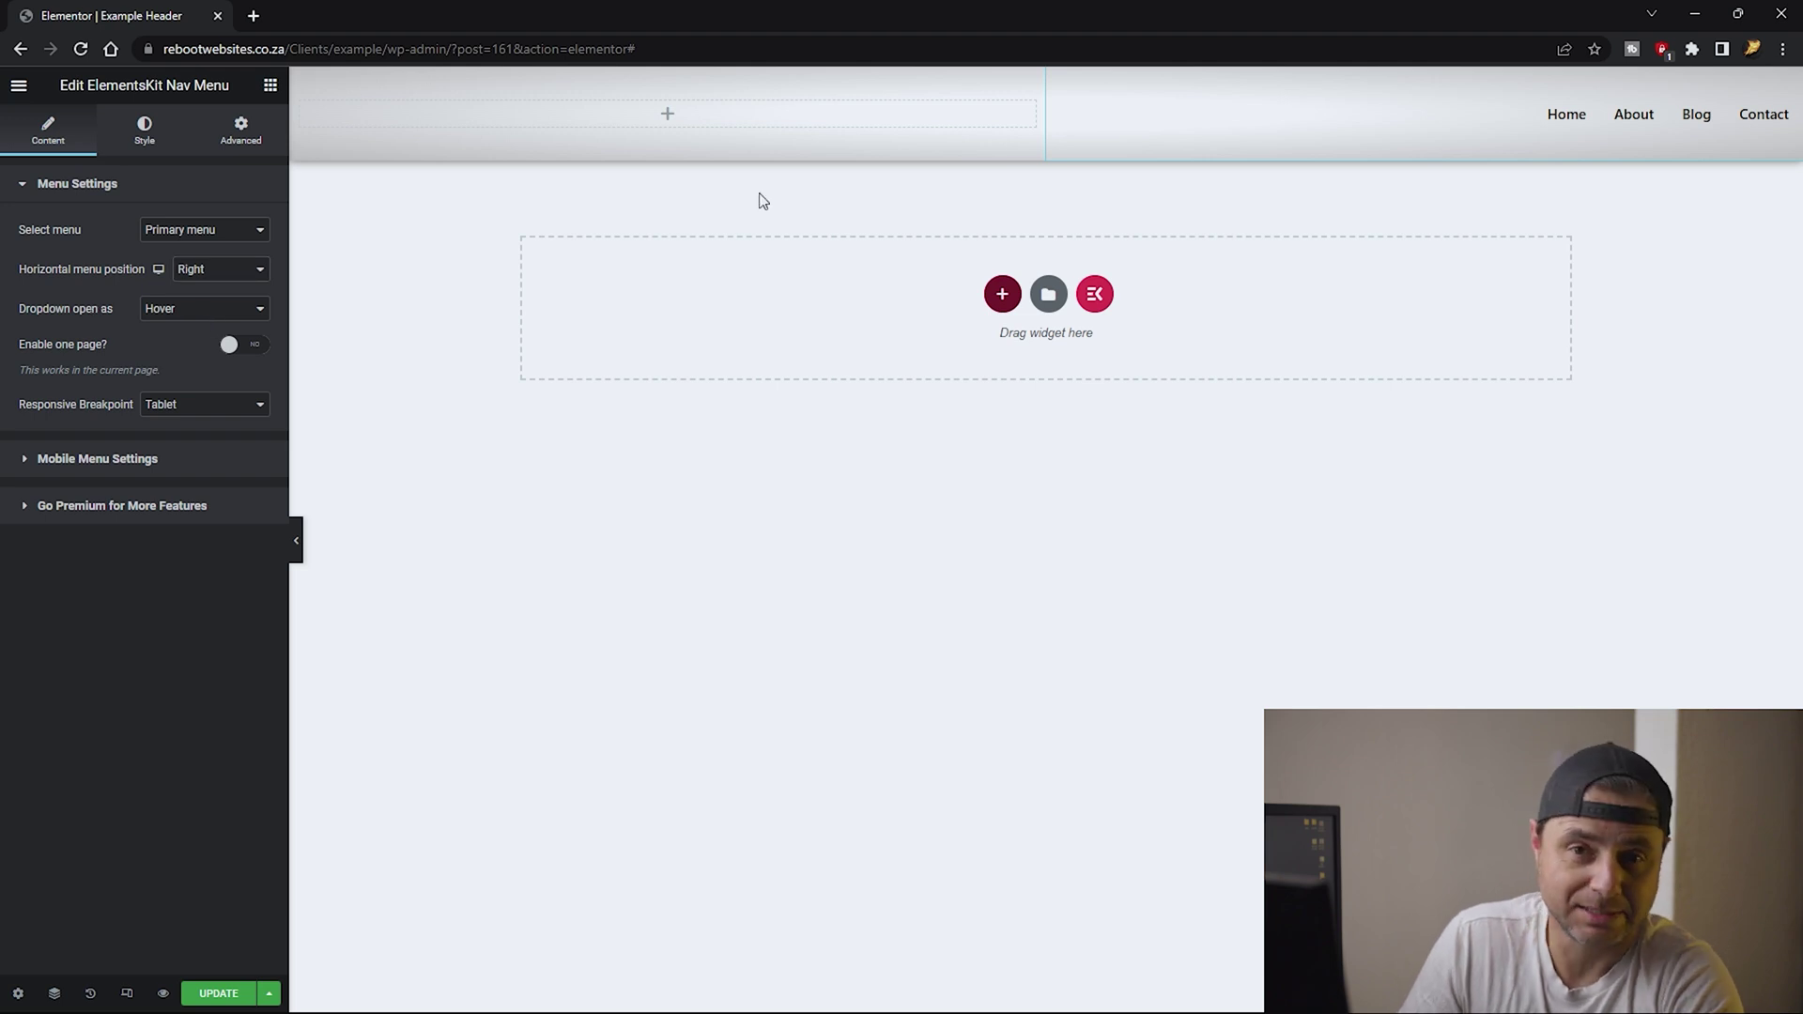
Set the nav menu's Menu Height to 55.
{"action": "left_click", "coordinate": [144, 136]}
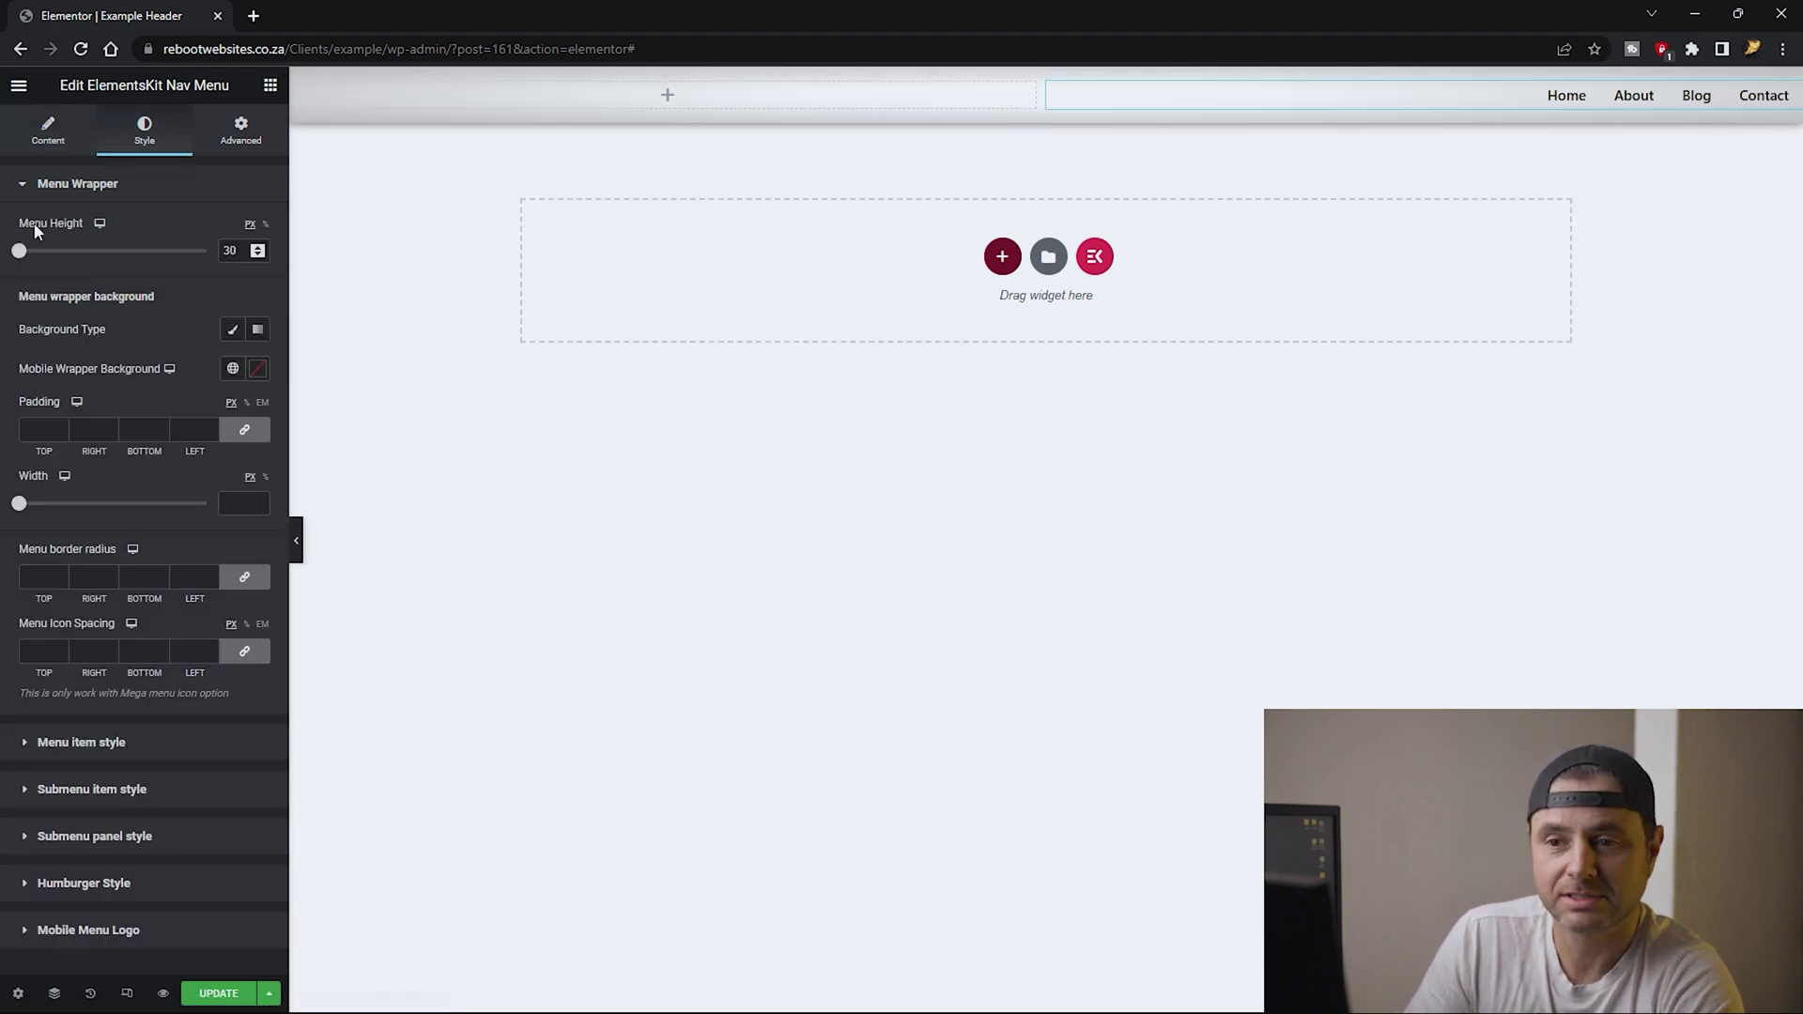
{"action": "left_click_drag", "start_coordinate": [19, 251], "coordinate": [36, 257]}
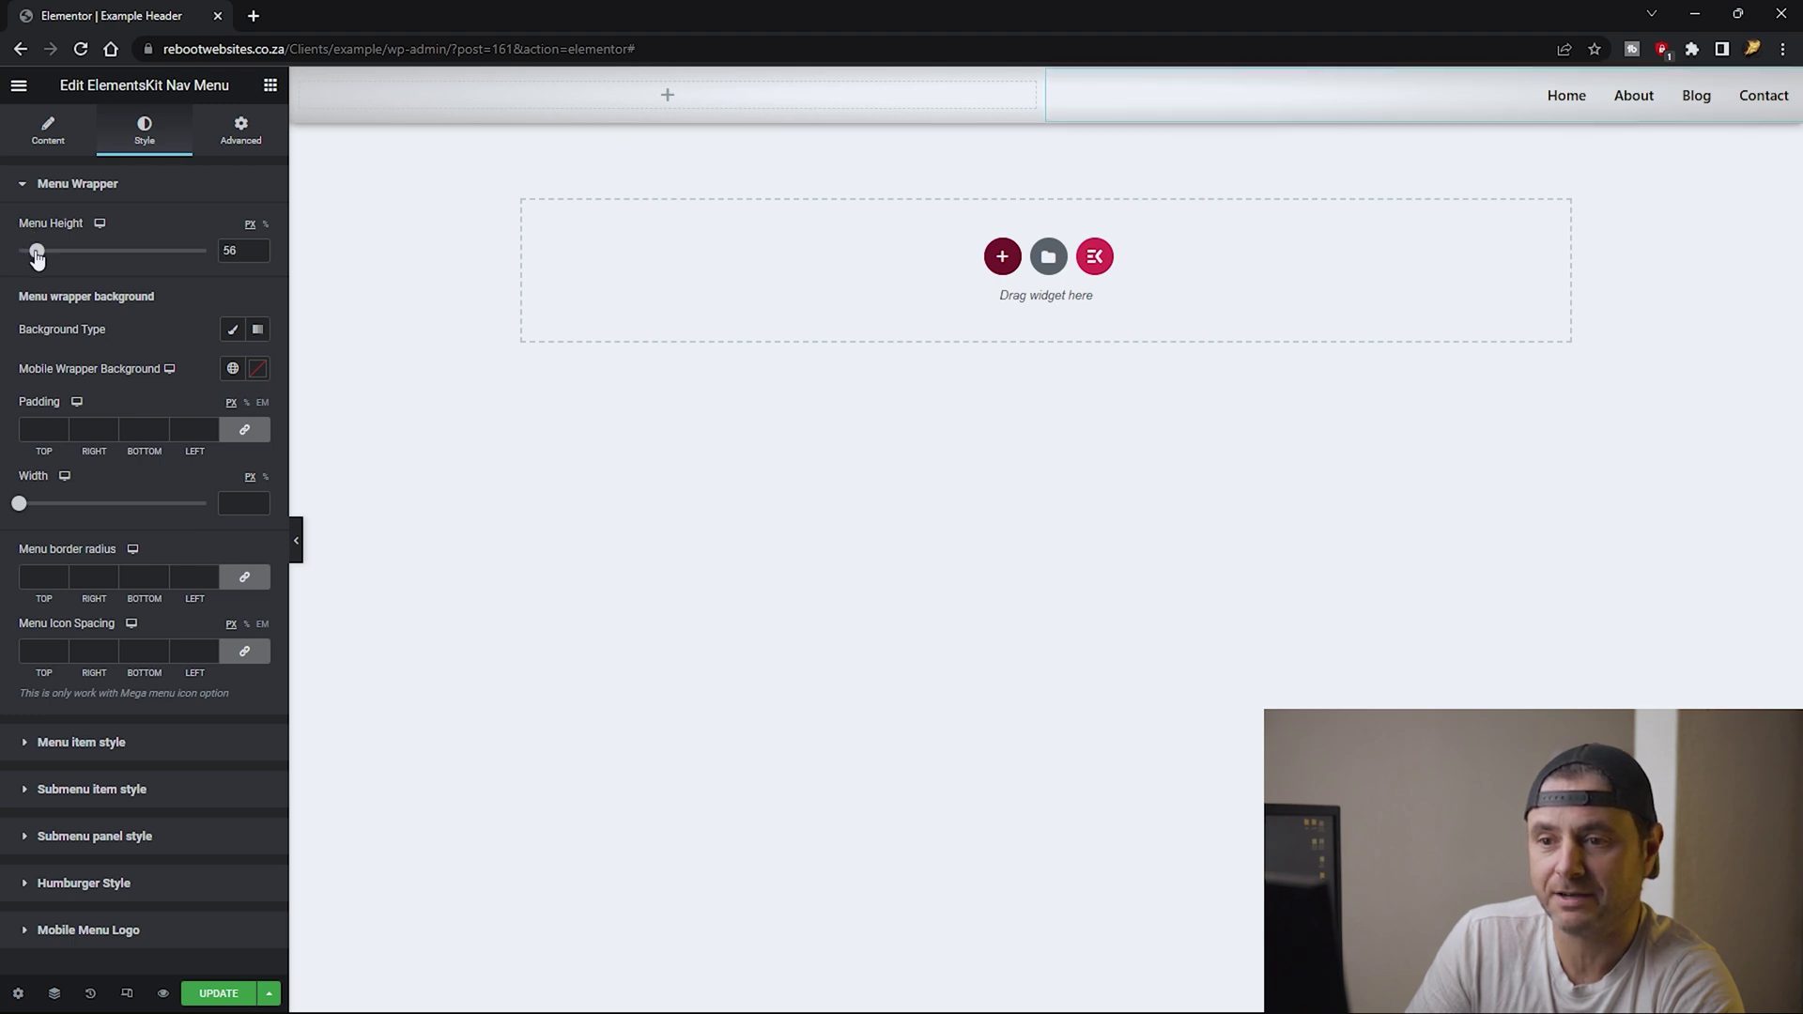
{"action": "left_click", "coordinate": [258, 255]}
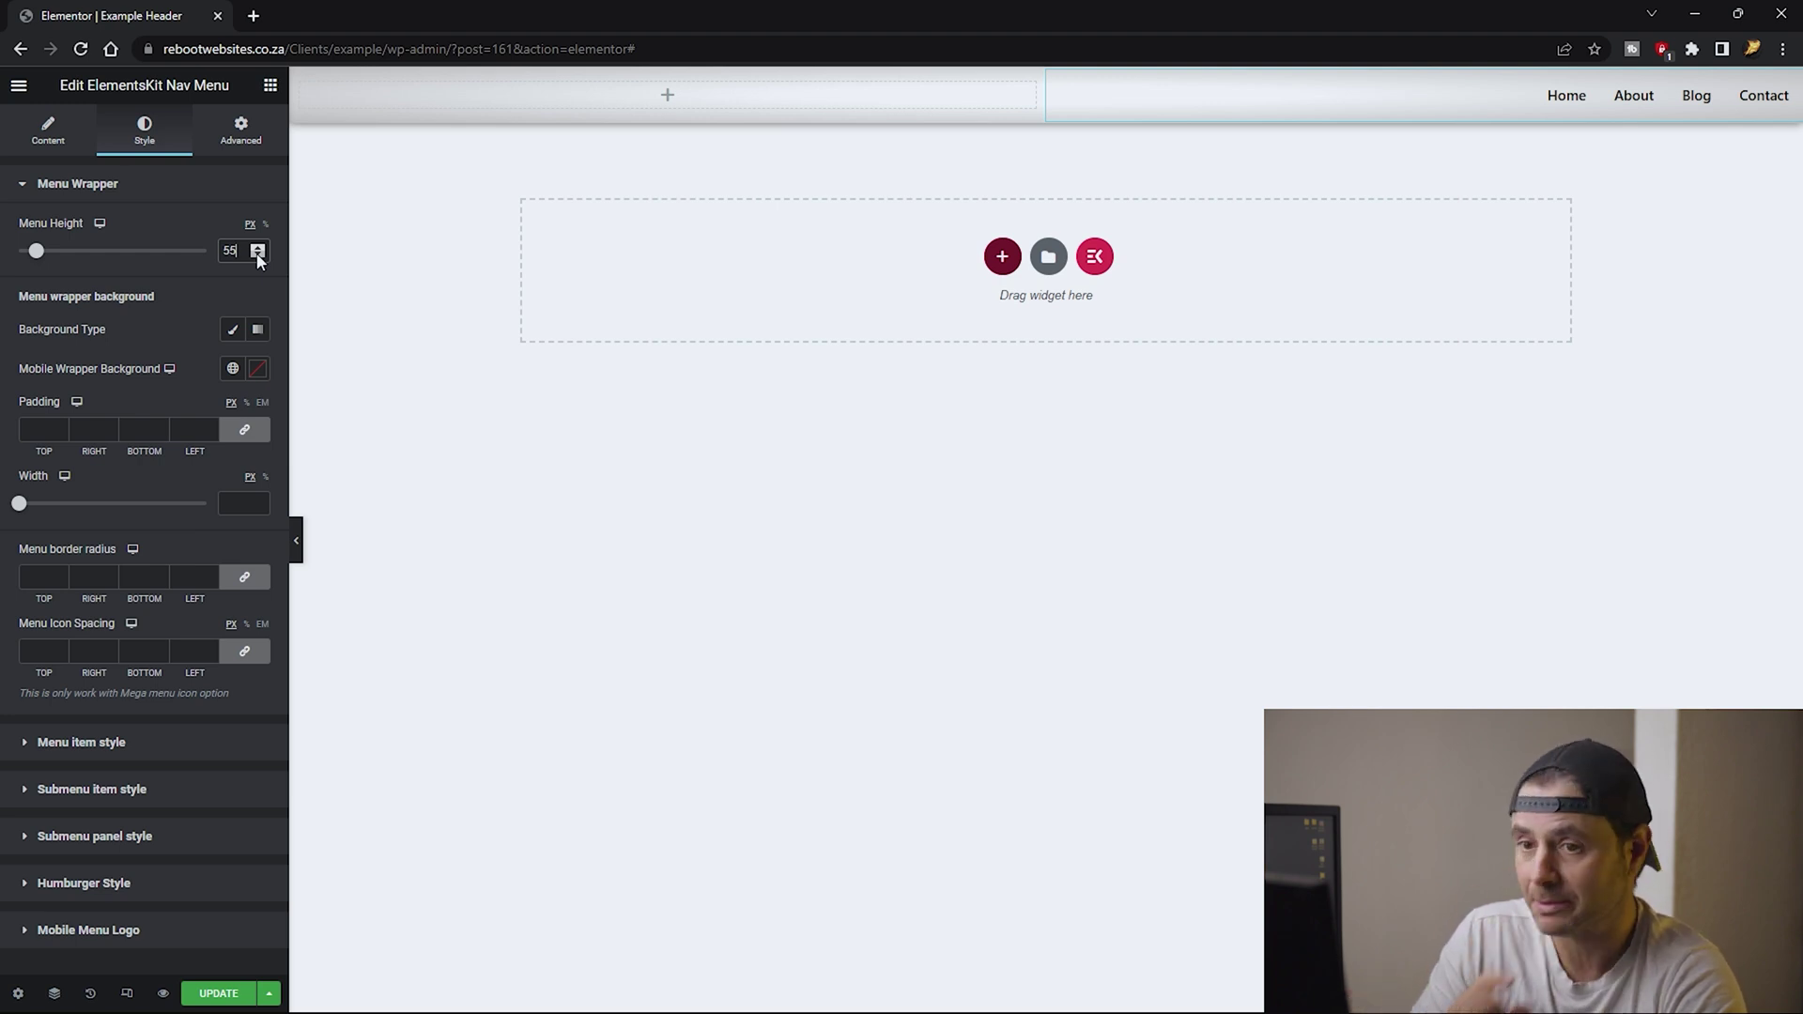
{"action": "left_click", "coordinate": [155, 279]}
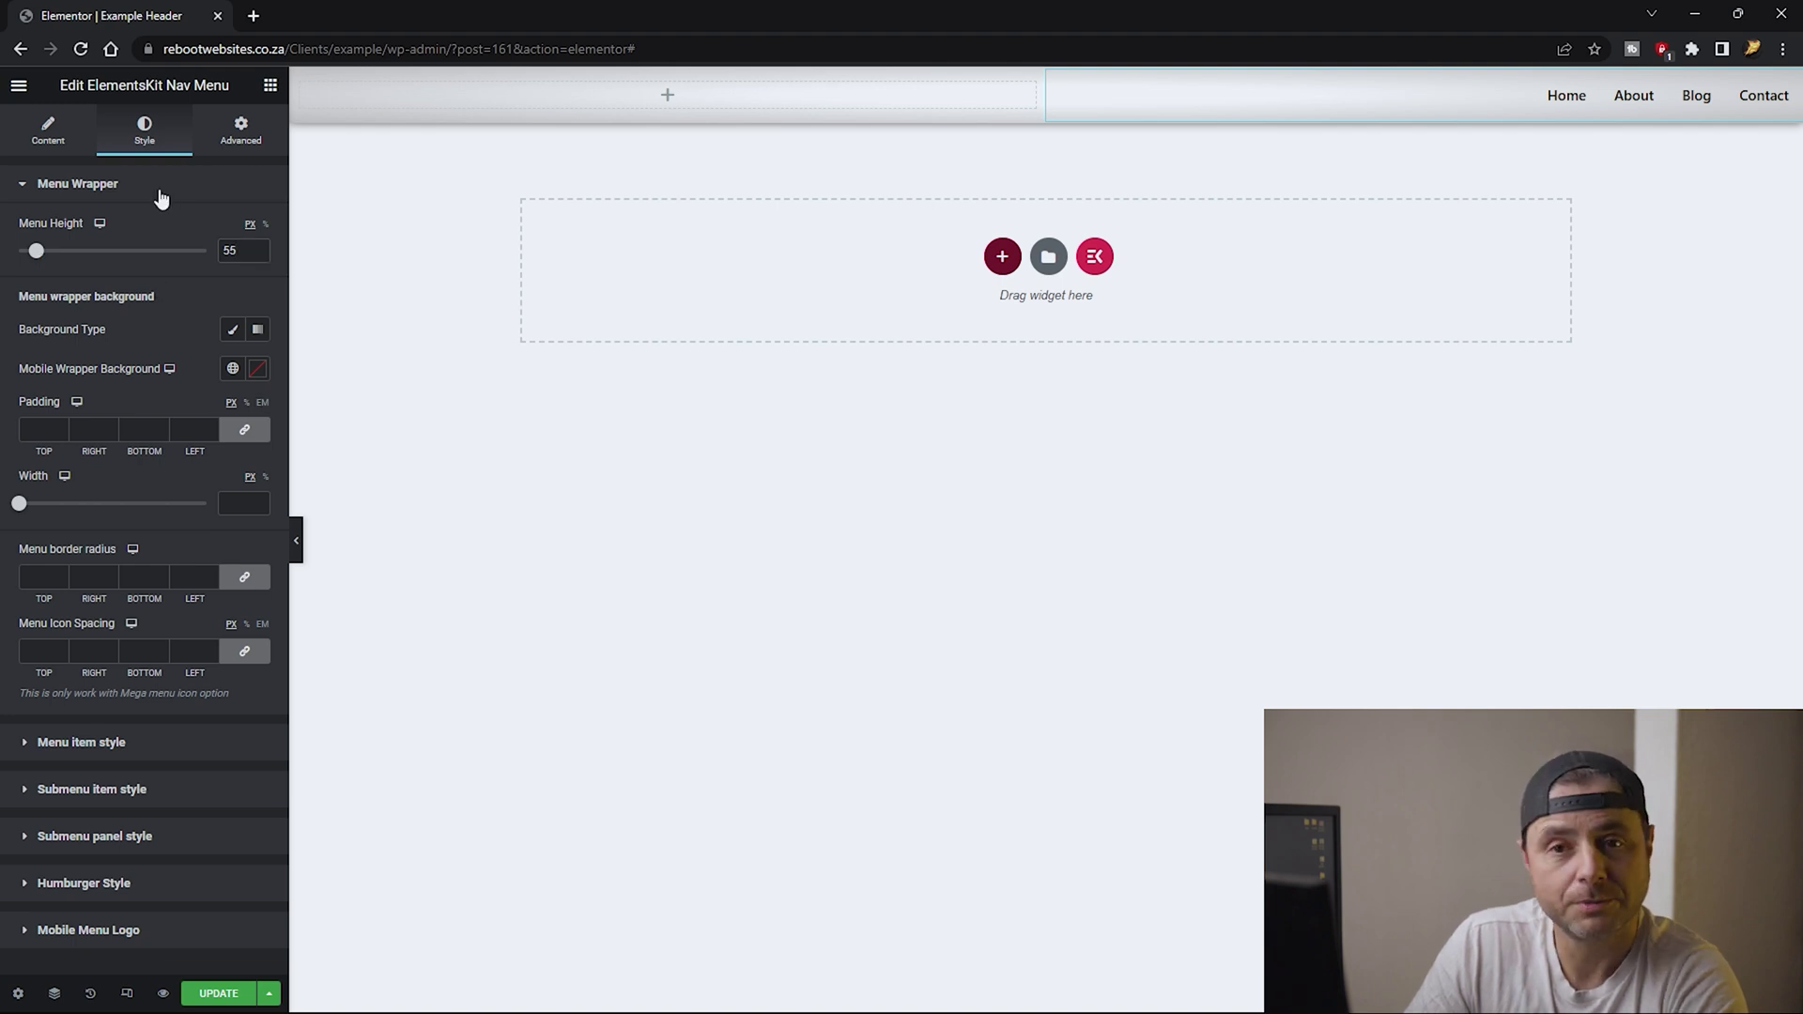
Set menu item text colour to global Primary for both Hover and Active states.
{"action": "left_click", "coordinate": [132, 745]}
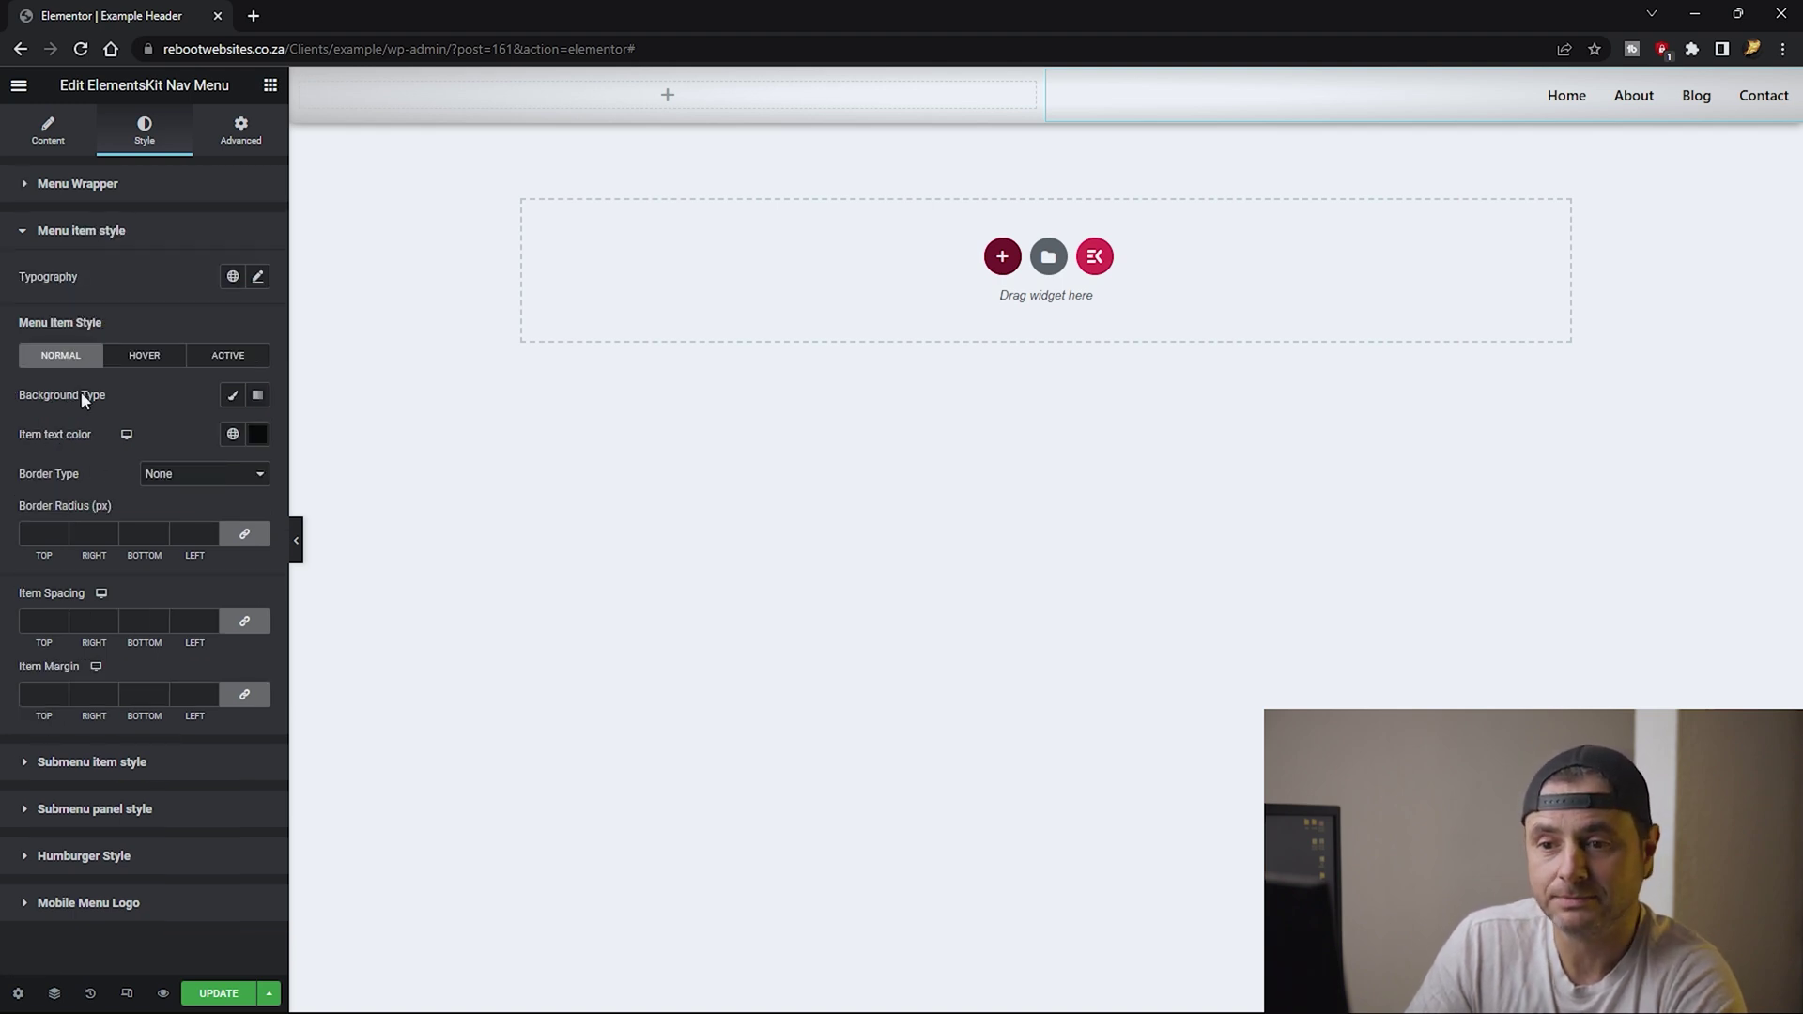
{"action": "left_click", "coordinate": [147, 359]}
{"action": "left_click", "coordinate": [232, 434]}
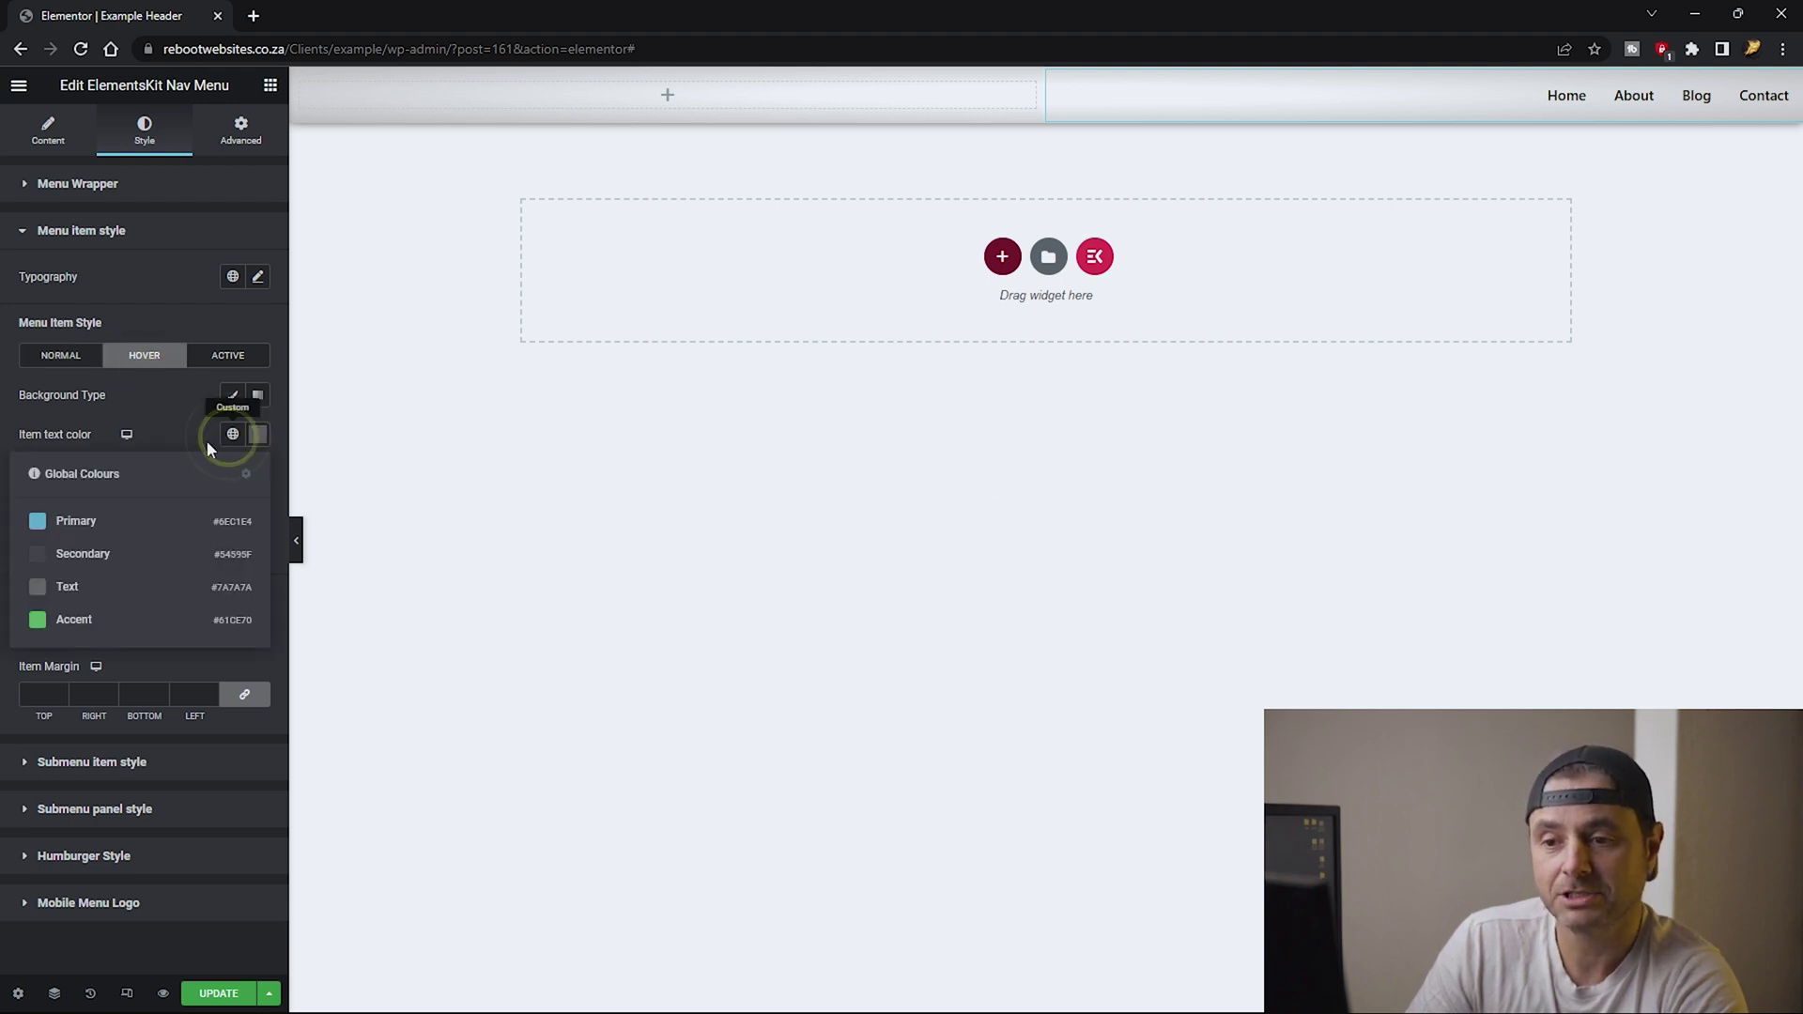
{"action": "left_click", "coordinate": [58, 522]}
{"action": "left_click", "coordinate": [228, 355]}
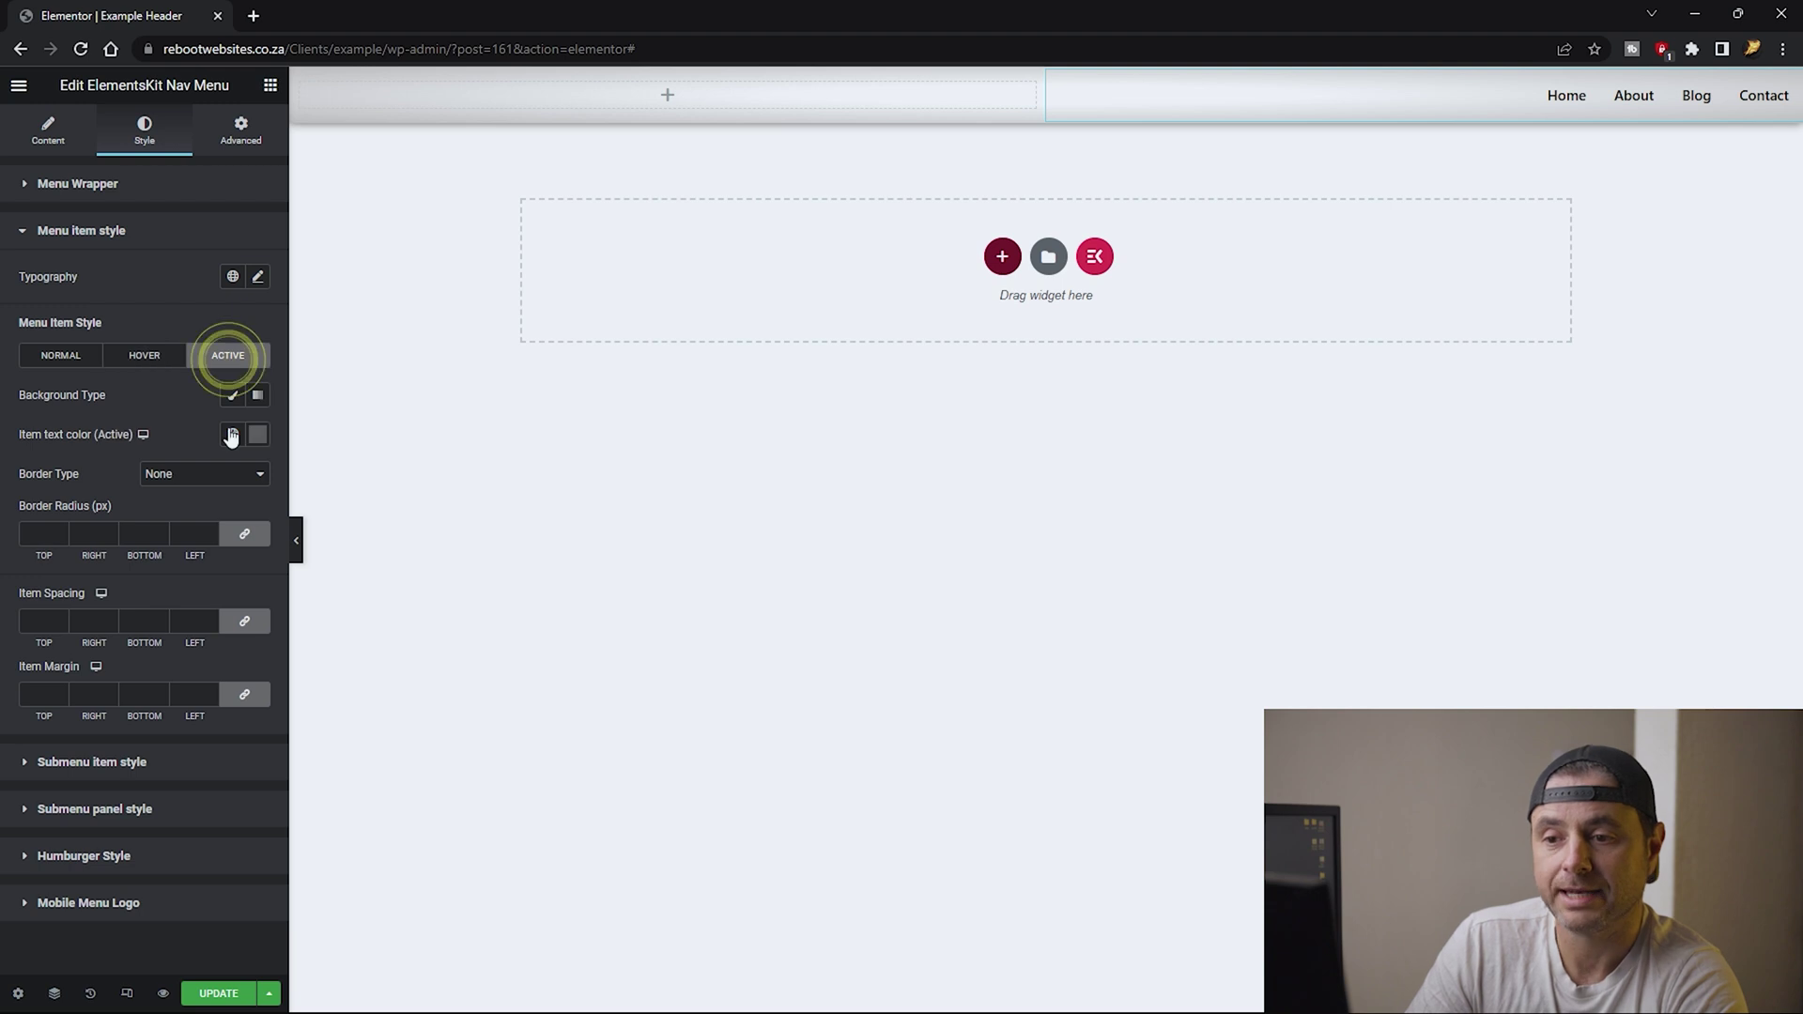
{"action": "left_click", "coordinate": [232, 434]}
{"action": "left_click", "coordinate": [67, 519]}
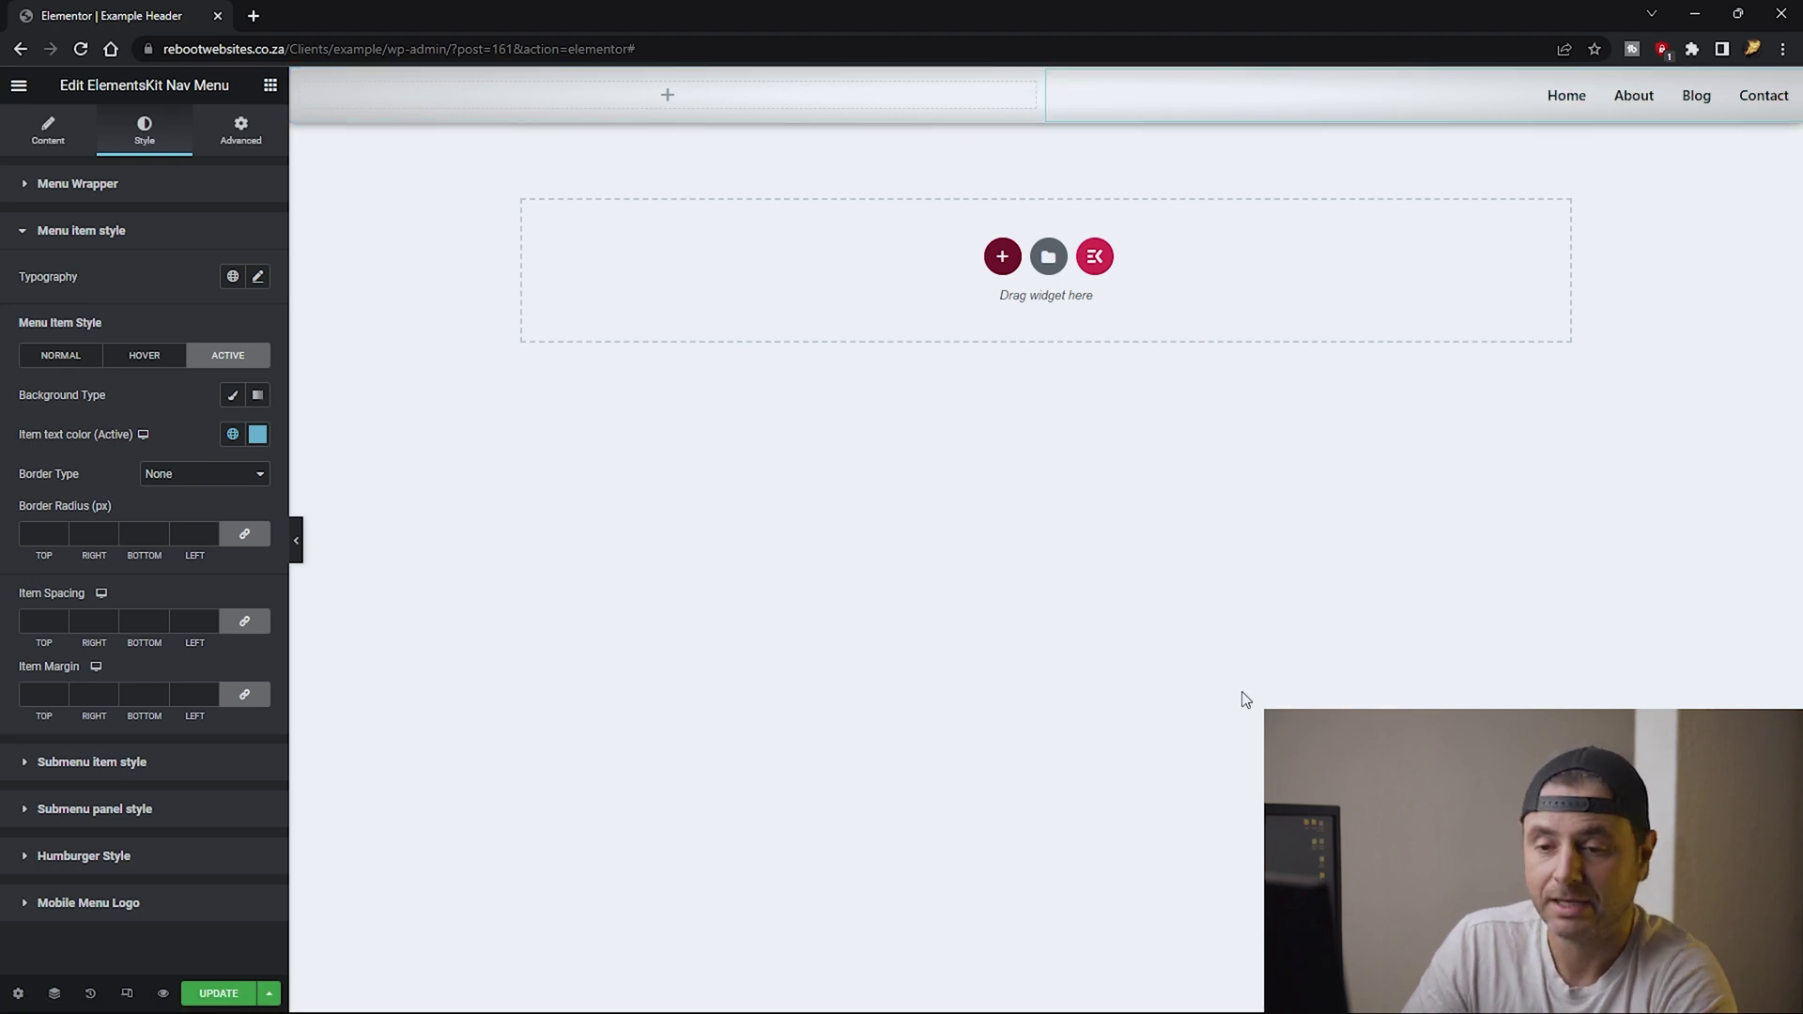
Unlink the nav menu's margins and set the right margin to 15.
{"action": "left_click", "coordinate": [60, 355]}
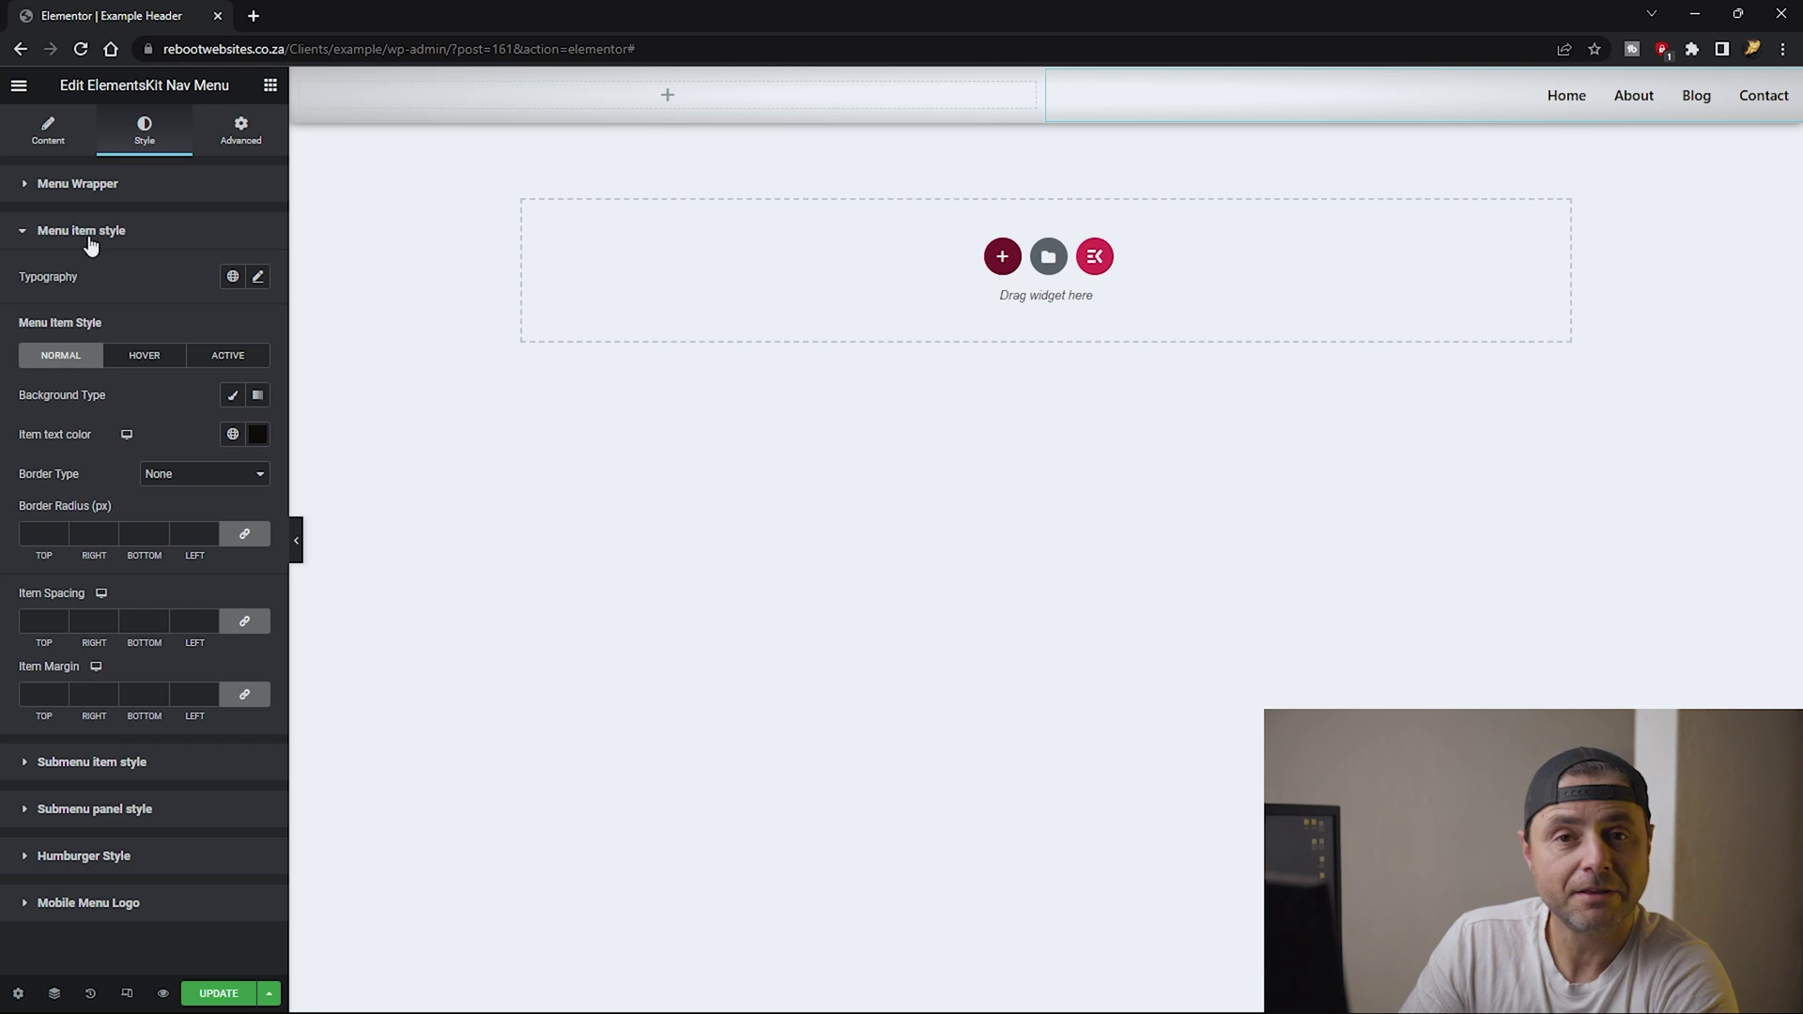
{"action": "left_click", "coordinate": [242, 124]}
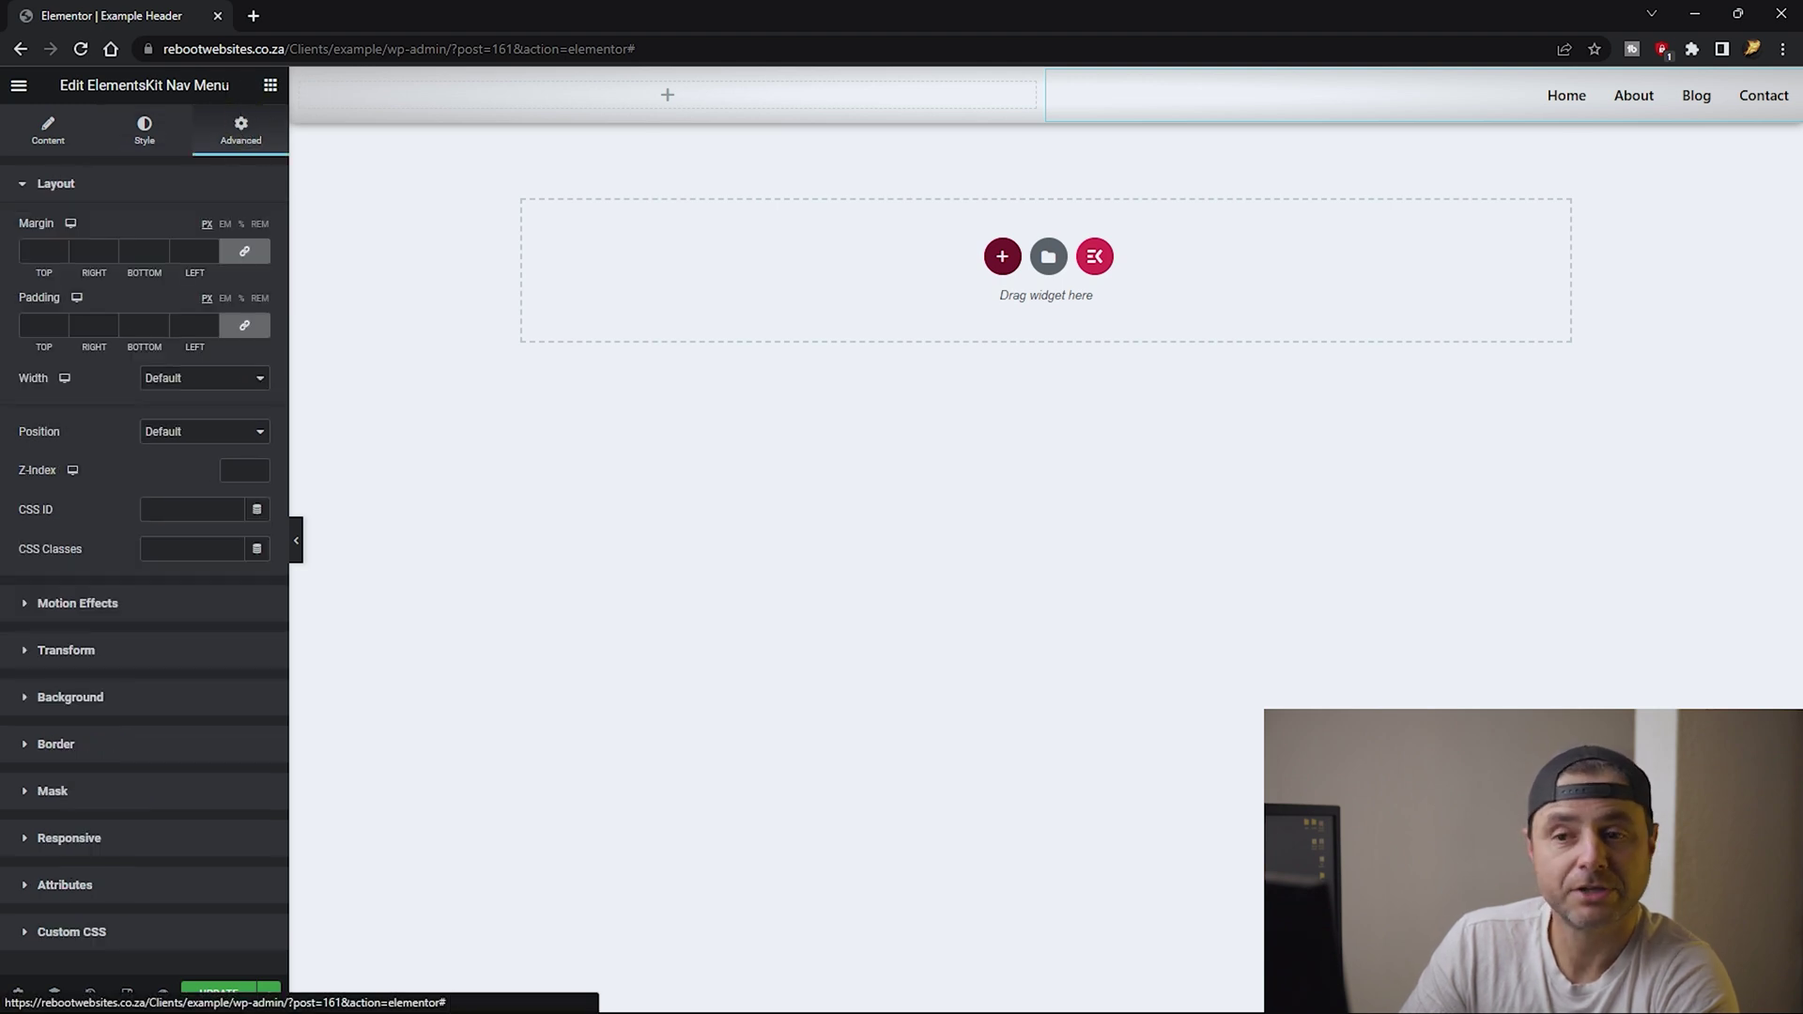
{"action": "left_click", "coordinate": [248, 263]}
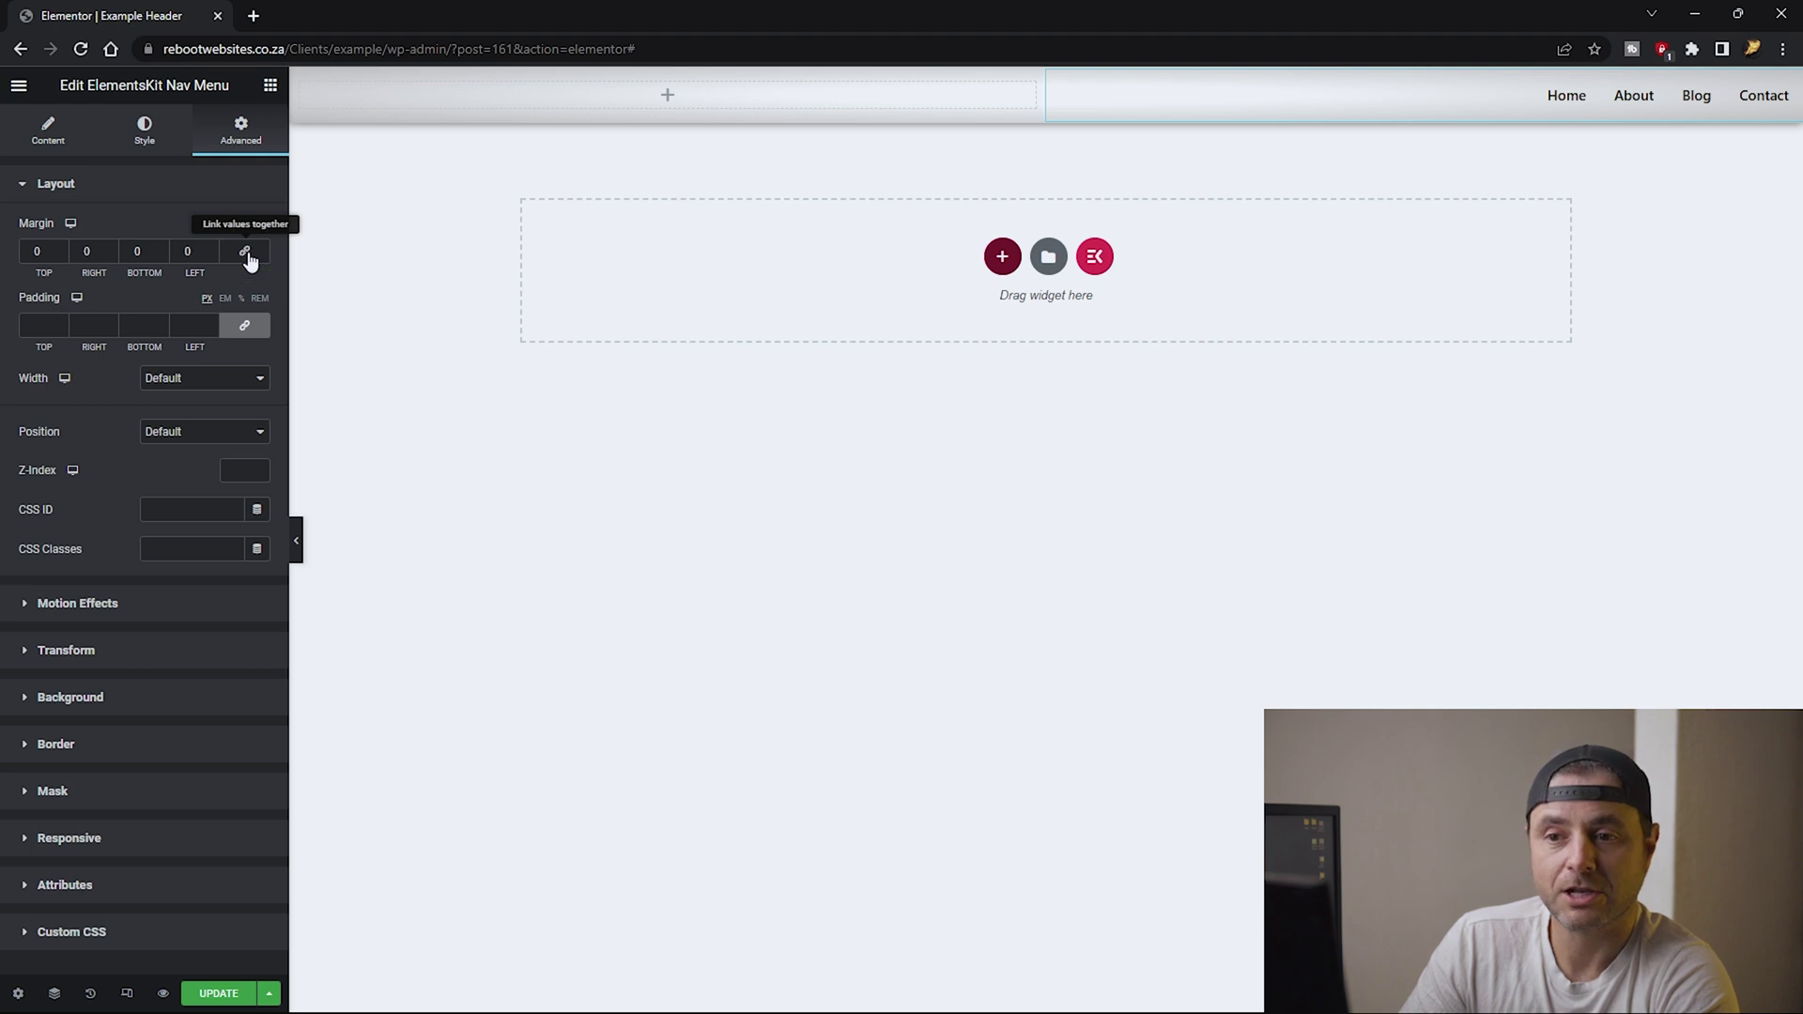
{"action": "double_click", "coordinate": [94, 251]}
{"action": "type", "text": "15"}
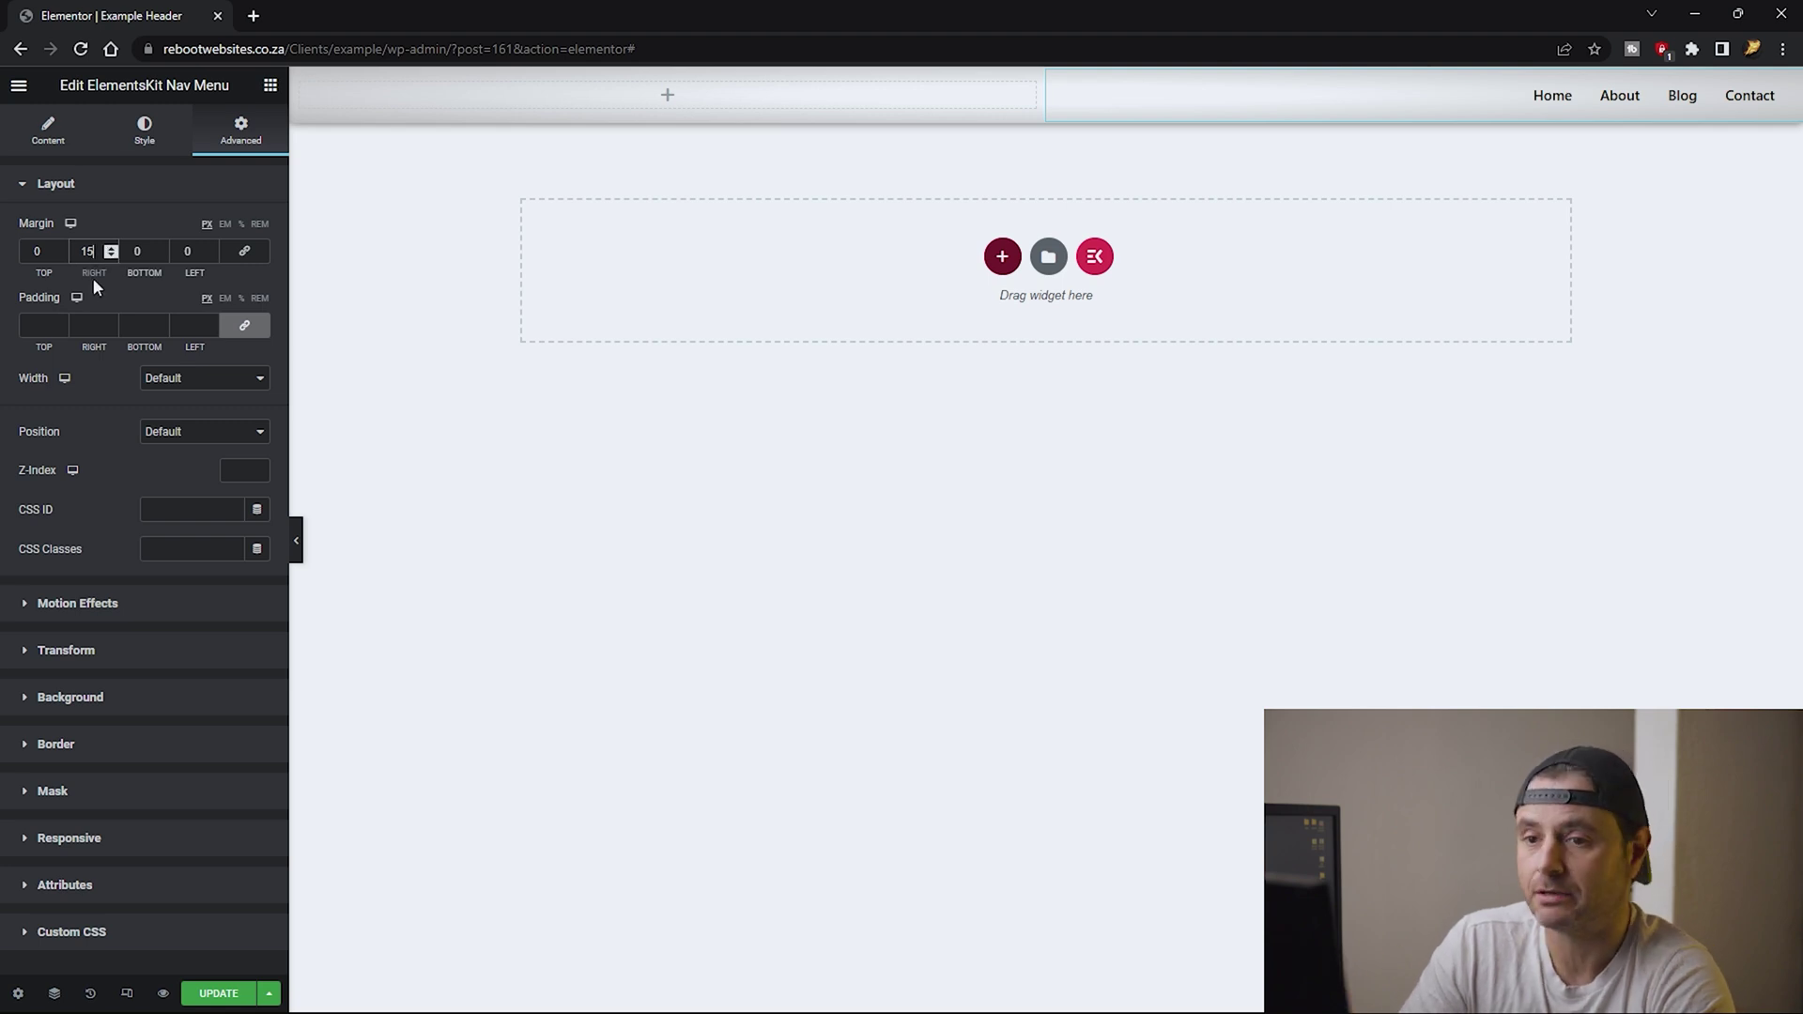
{"action": "left_click", "coordinate": [667, 94]}
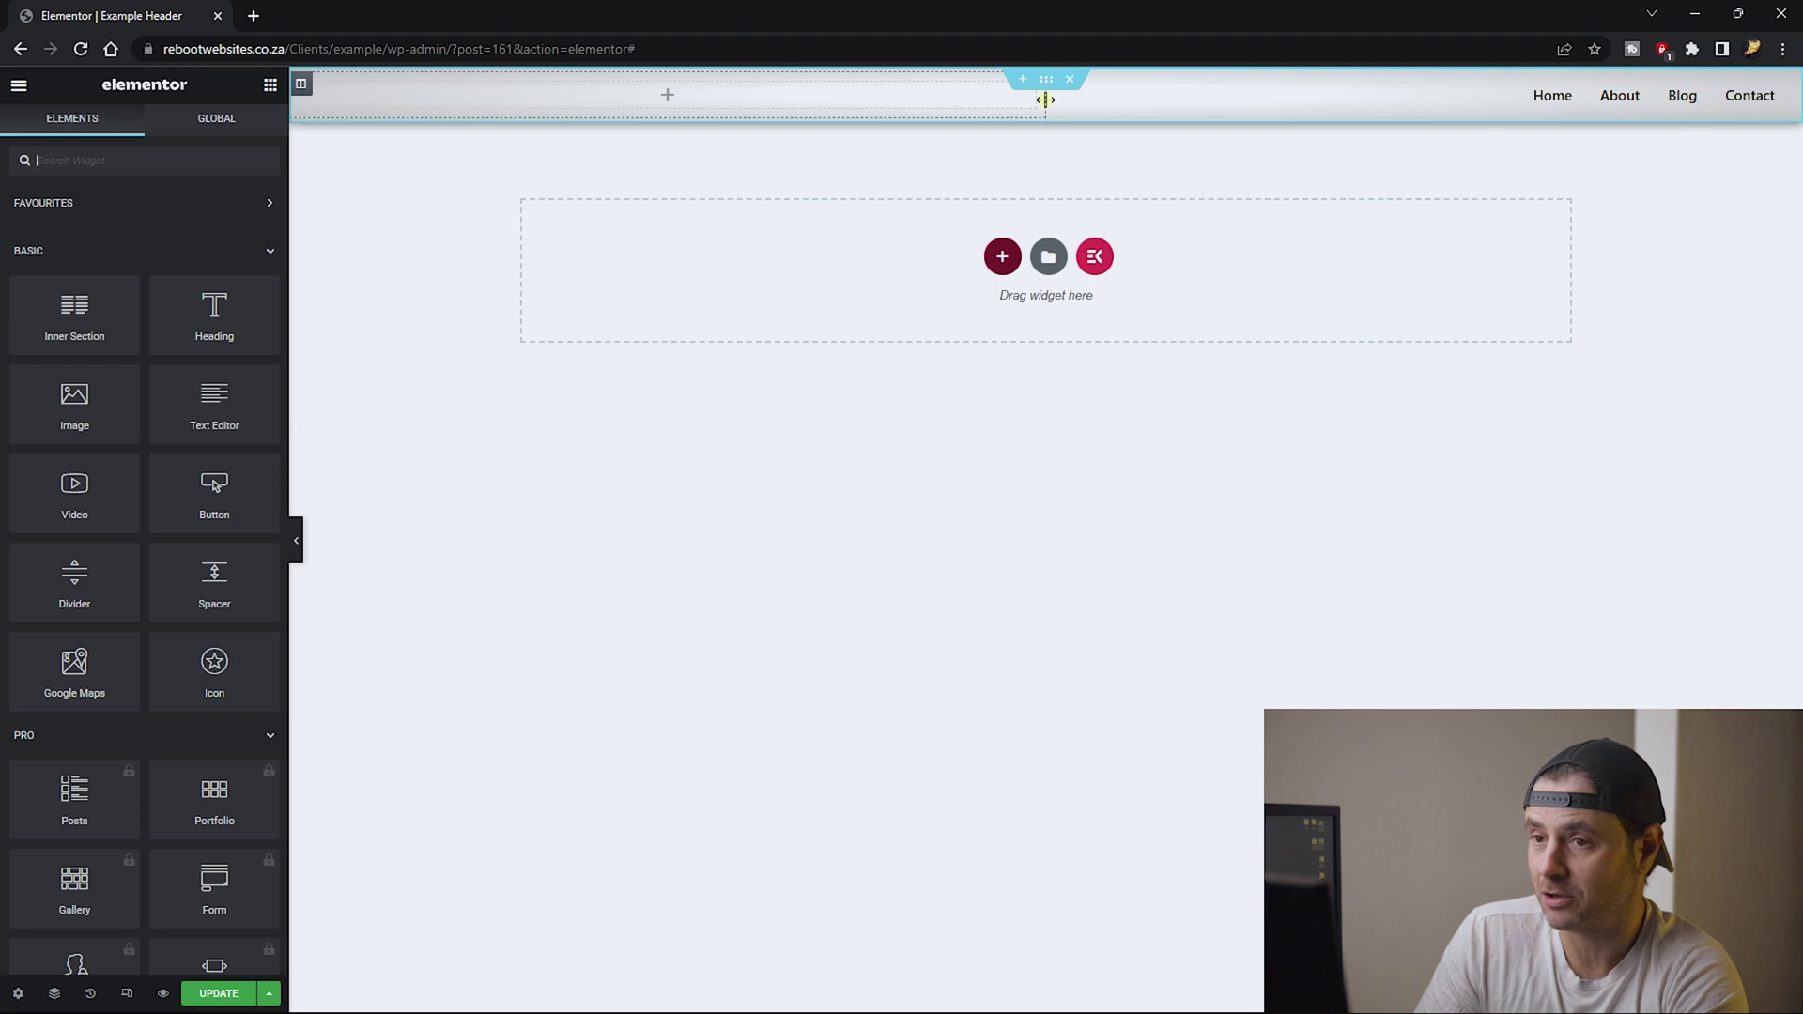
Narrow the left column to about 20% and insert the flame B logo image there.
{"action": "left_click_drag", "start_coordinate": [1045, 100], "coordinate": [592, 111]}
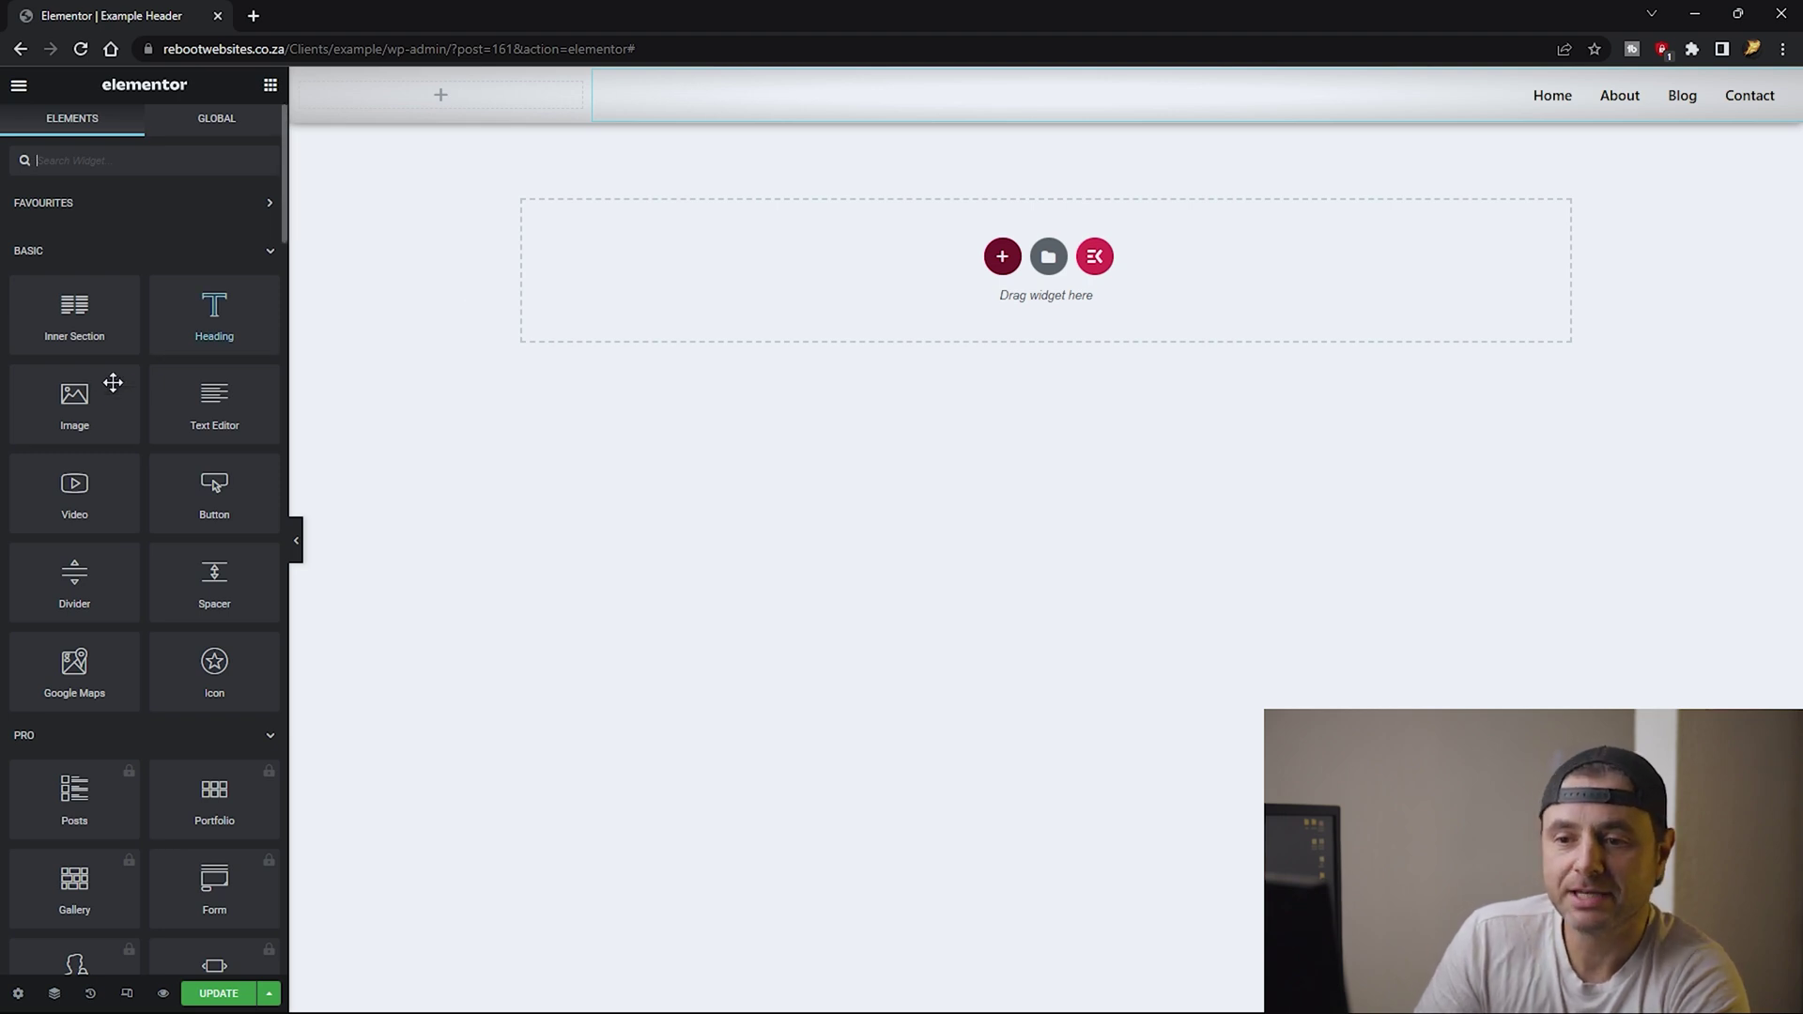
{"action": "left_click_drag", "start_coordinate": [83, 406], "coordinate": [447, 93]}
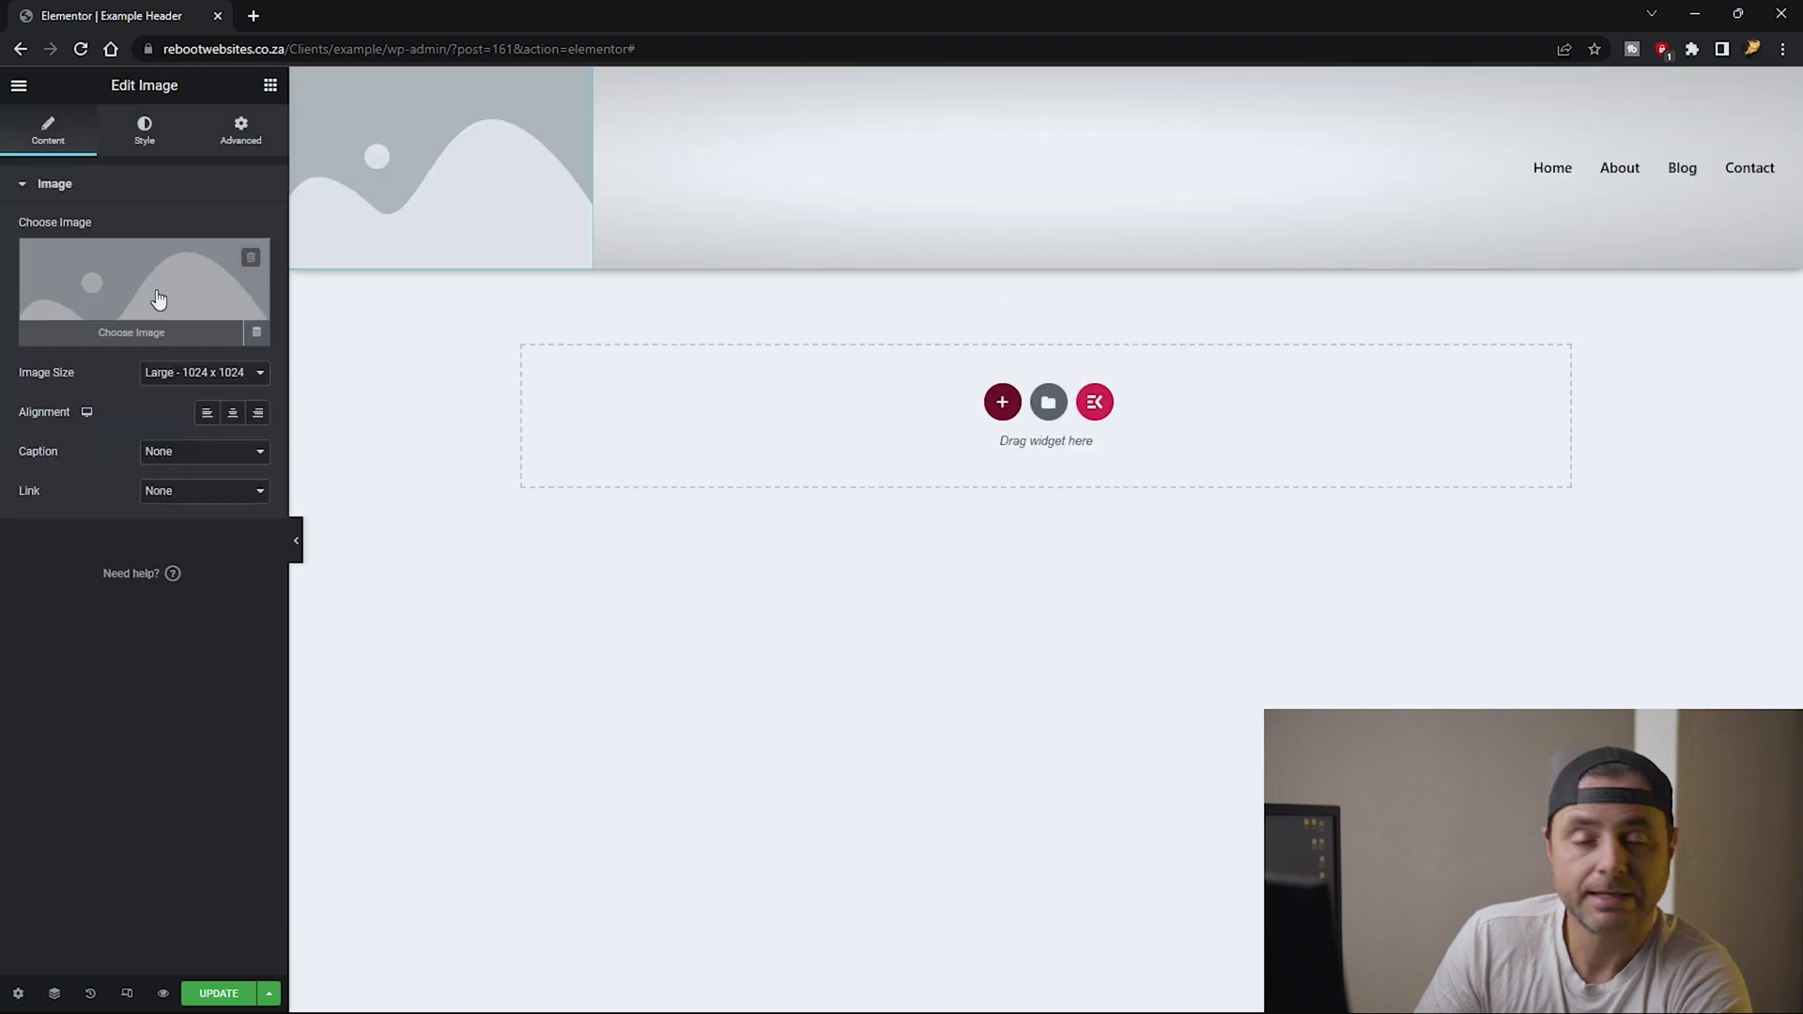
{"action": "left_click", "coordinate": [158, 299]}
{"action": "left_click", "coordinate": [296, 299]}
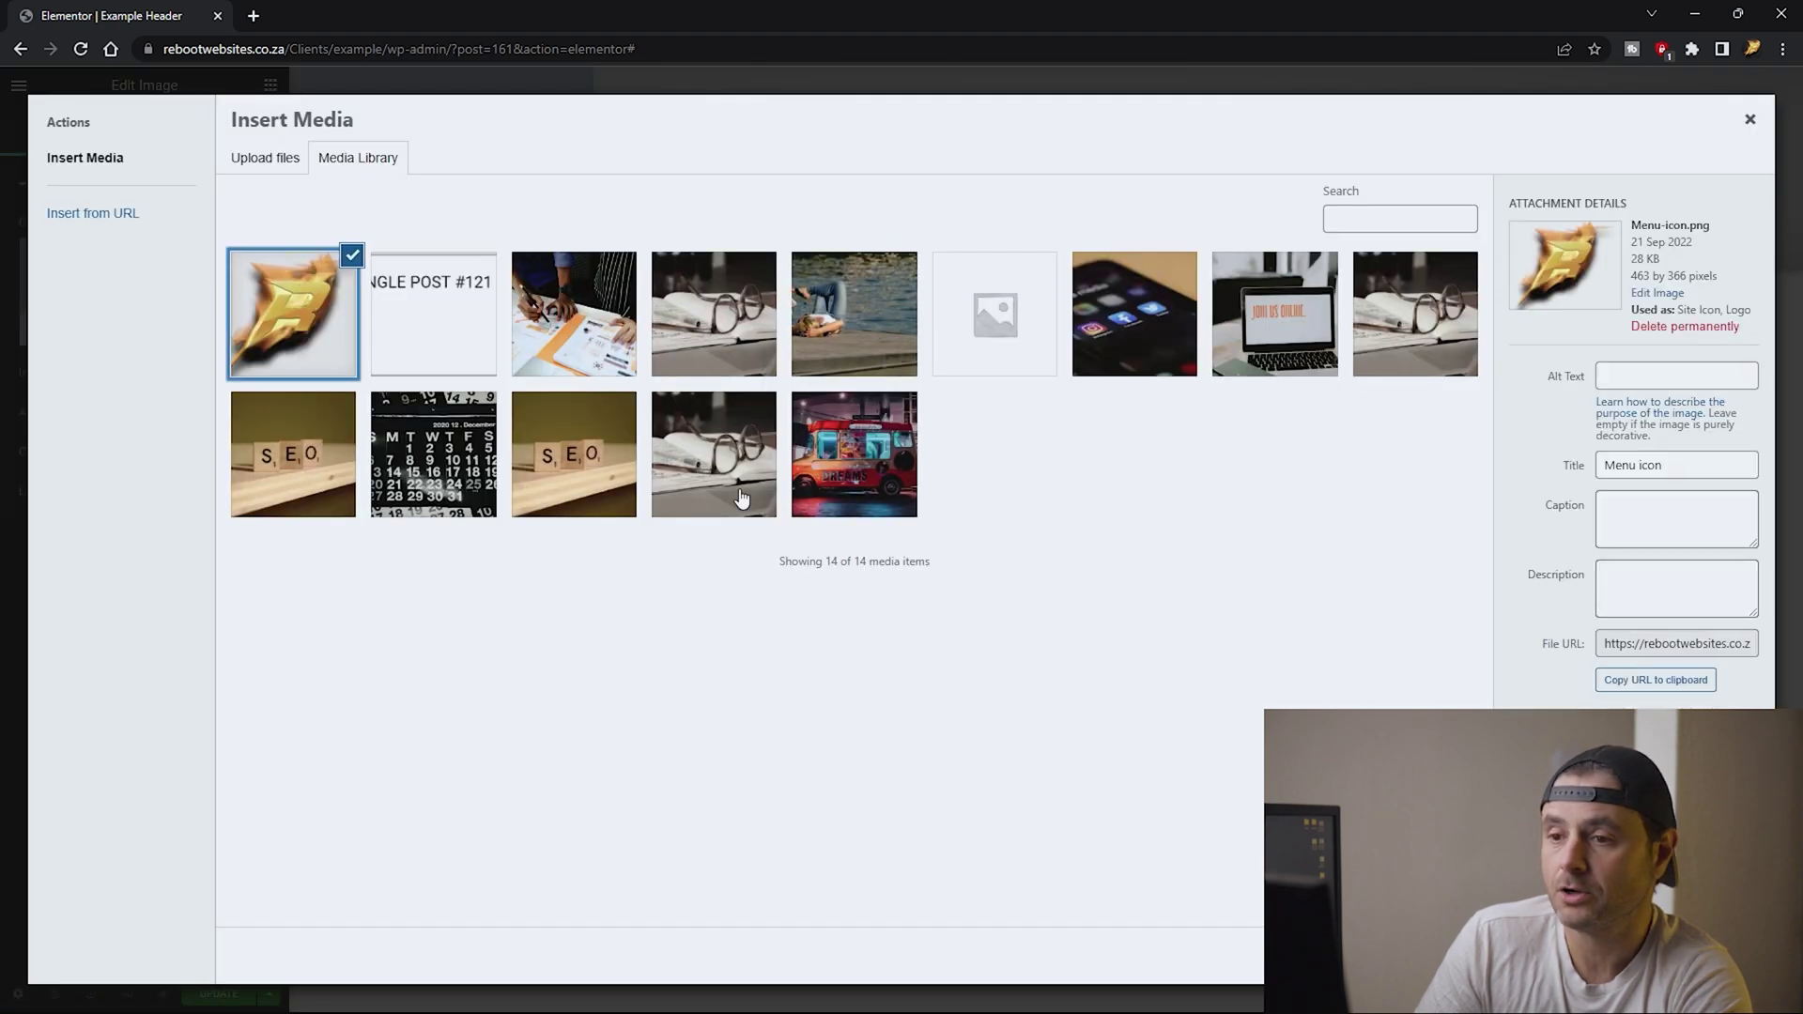
{"action": "left_click", "coordinate": [1718, 955]}
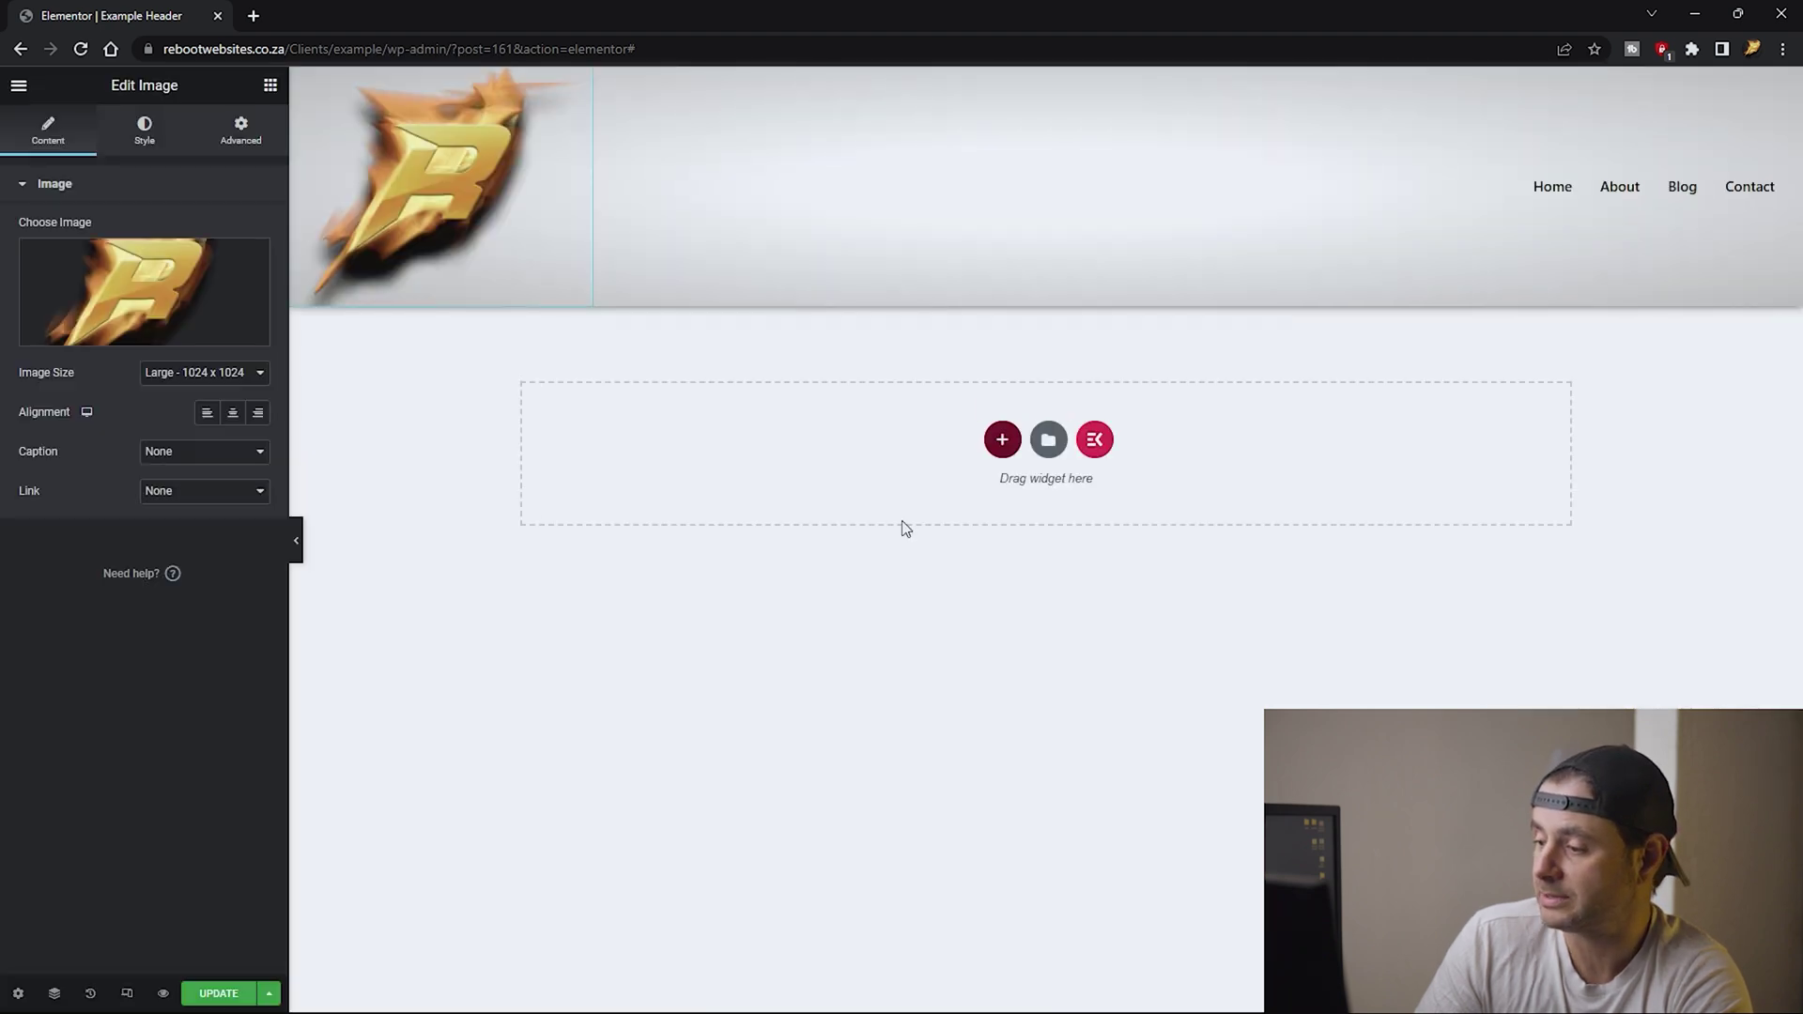
Resize the logo to a custom image height of 55.
{"action": "left_click", "coordinate": [200, 376]}
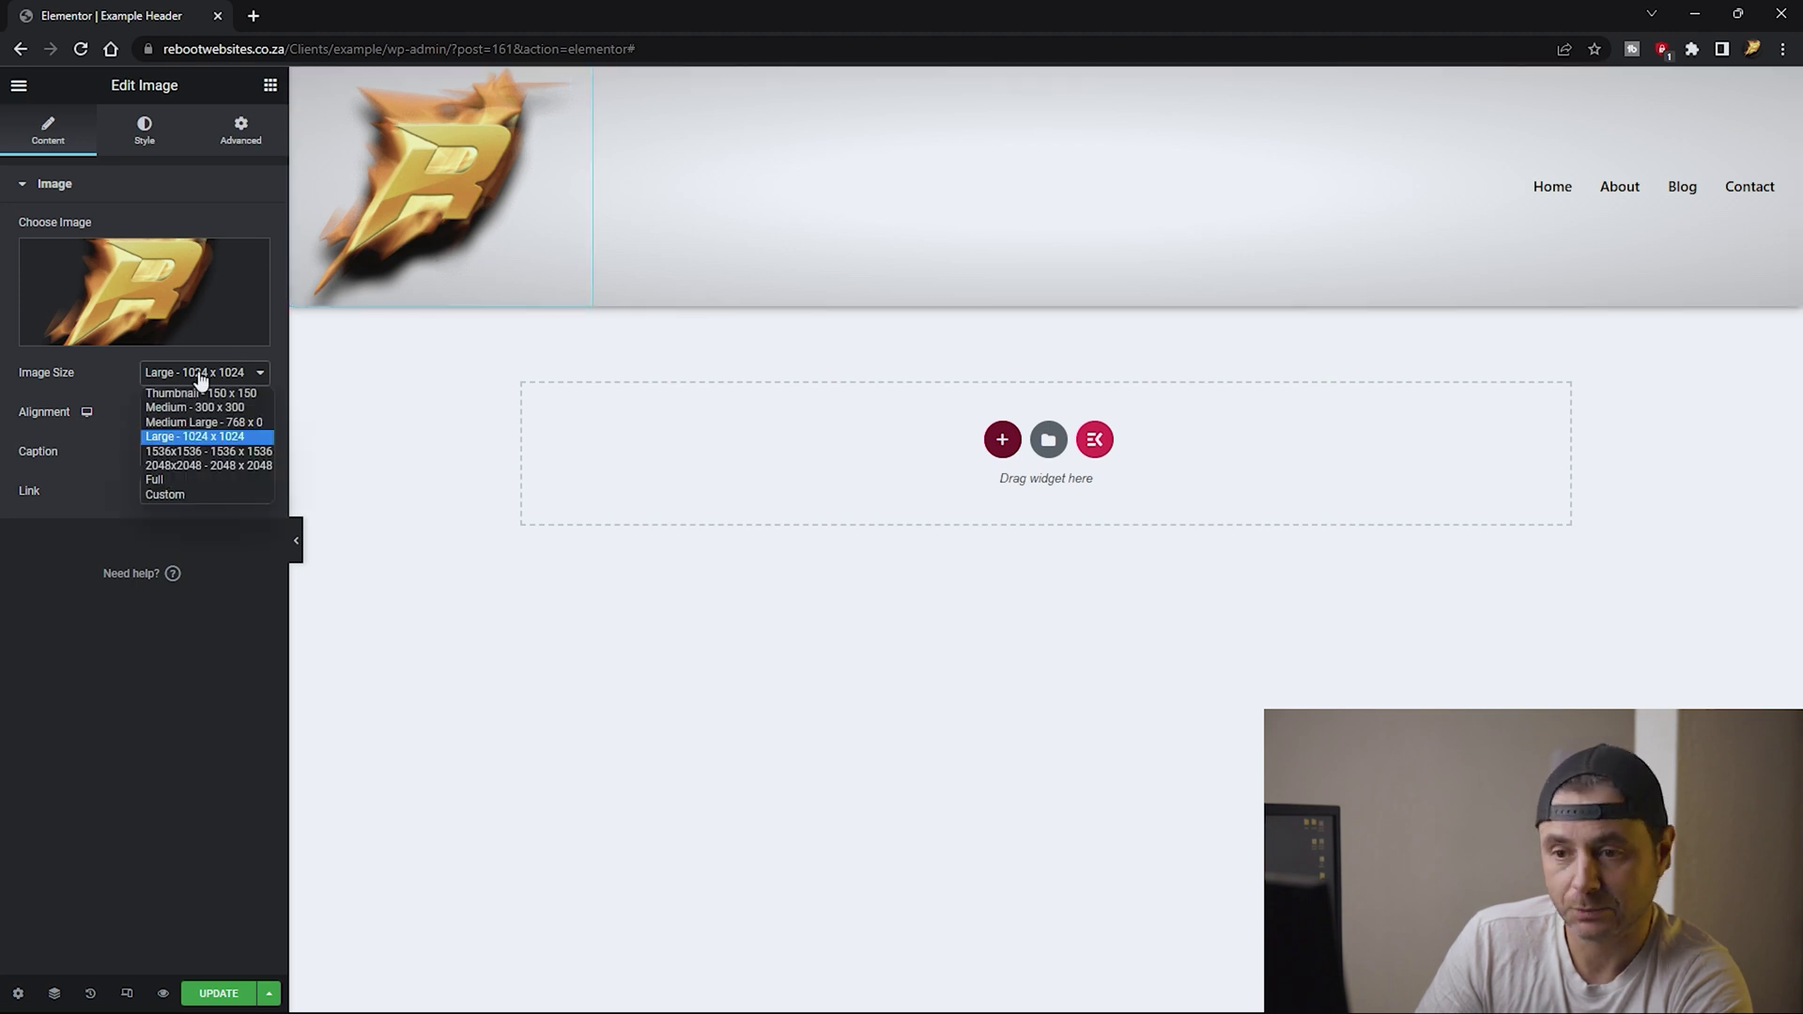
{"action": "left_click", "coordinate": [163, 494]}
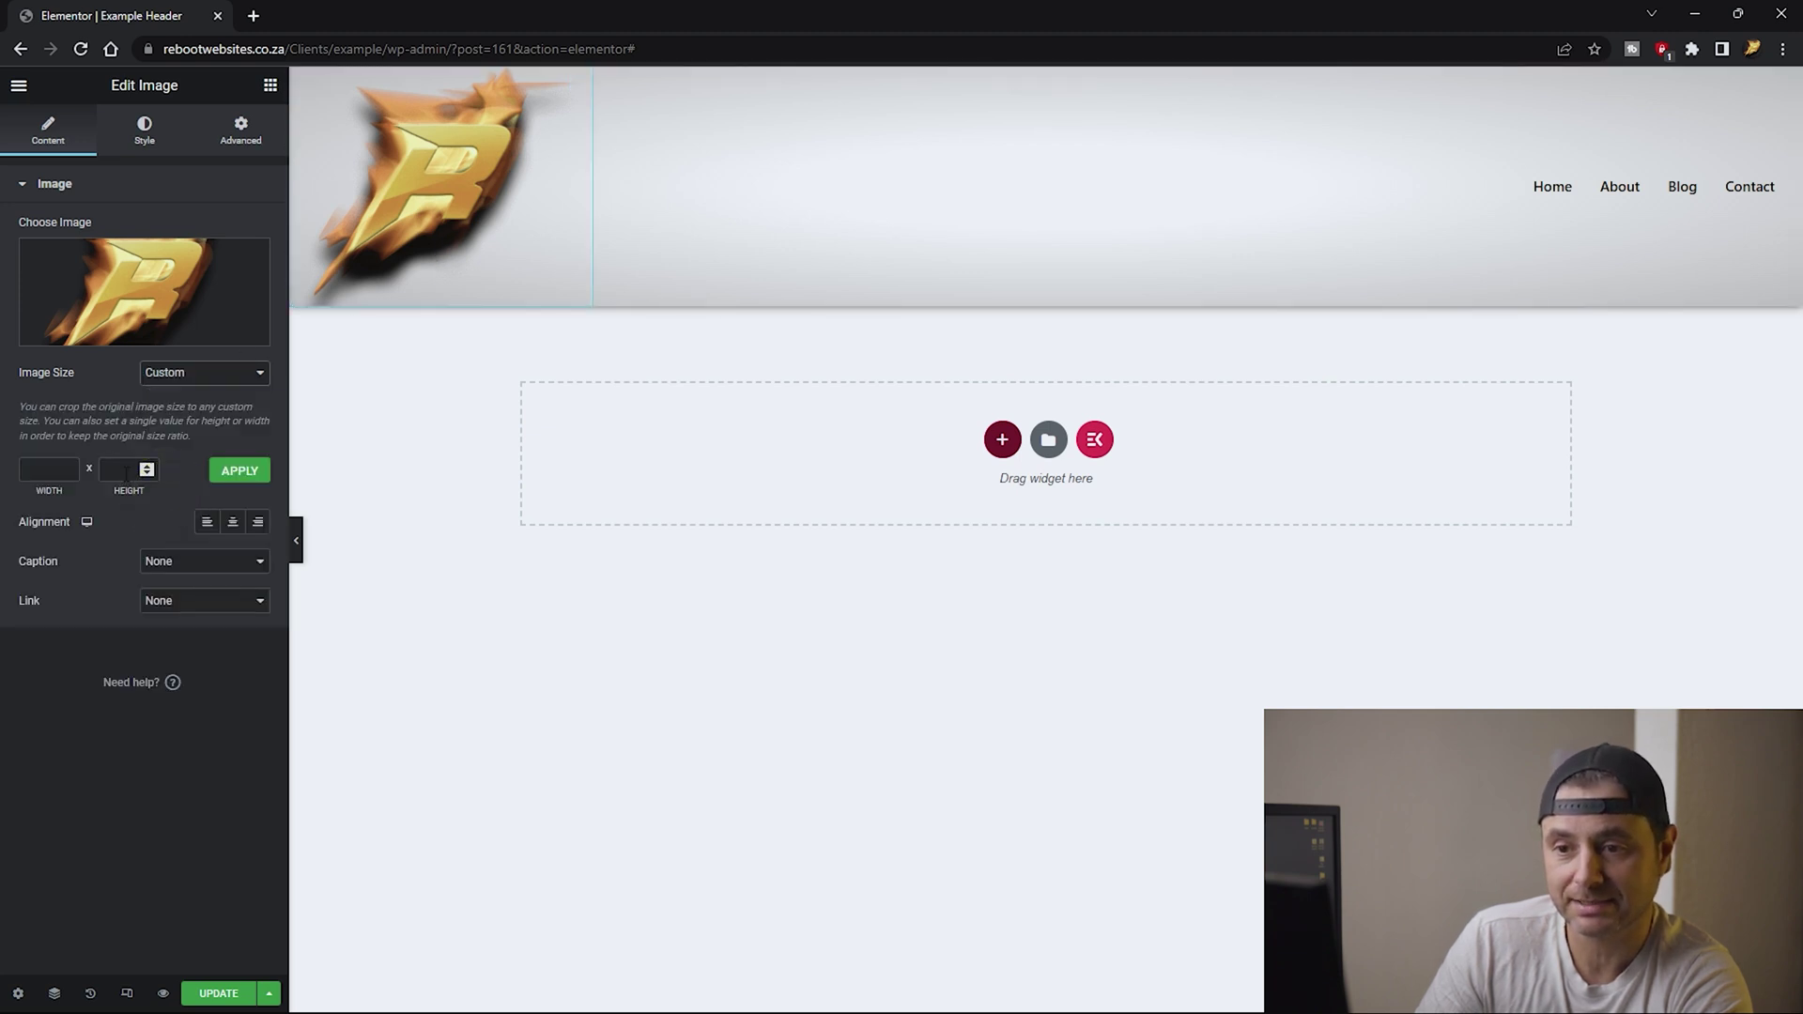
{"action": "left_click", "coordinate": [122, 470]}
{"action": "type", "text": "55"}
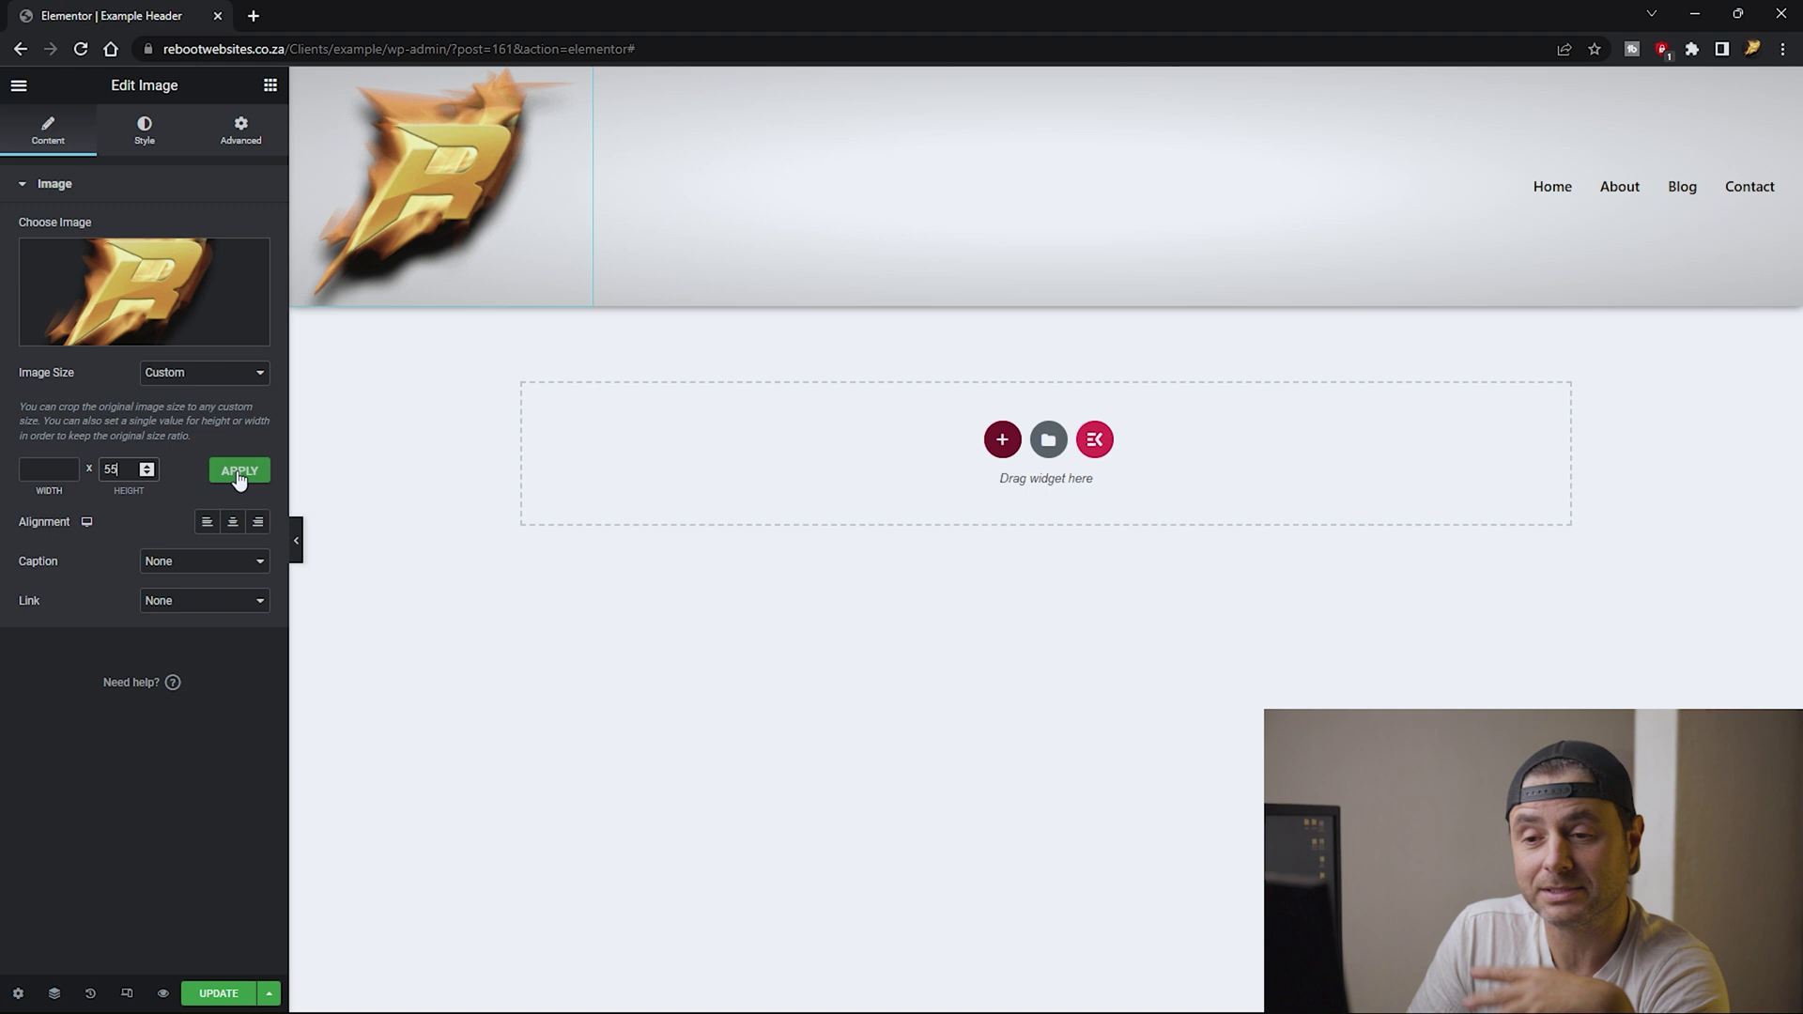
{"action": "left_click", "coordinate": [240, 473]}
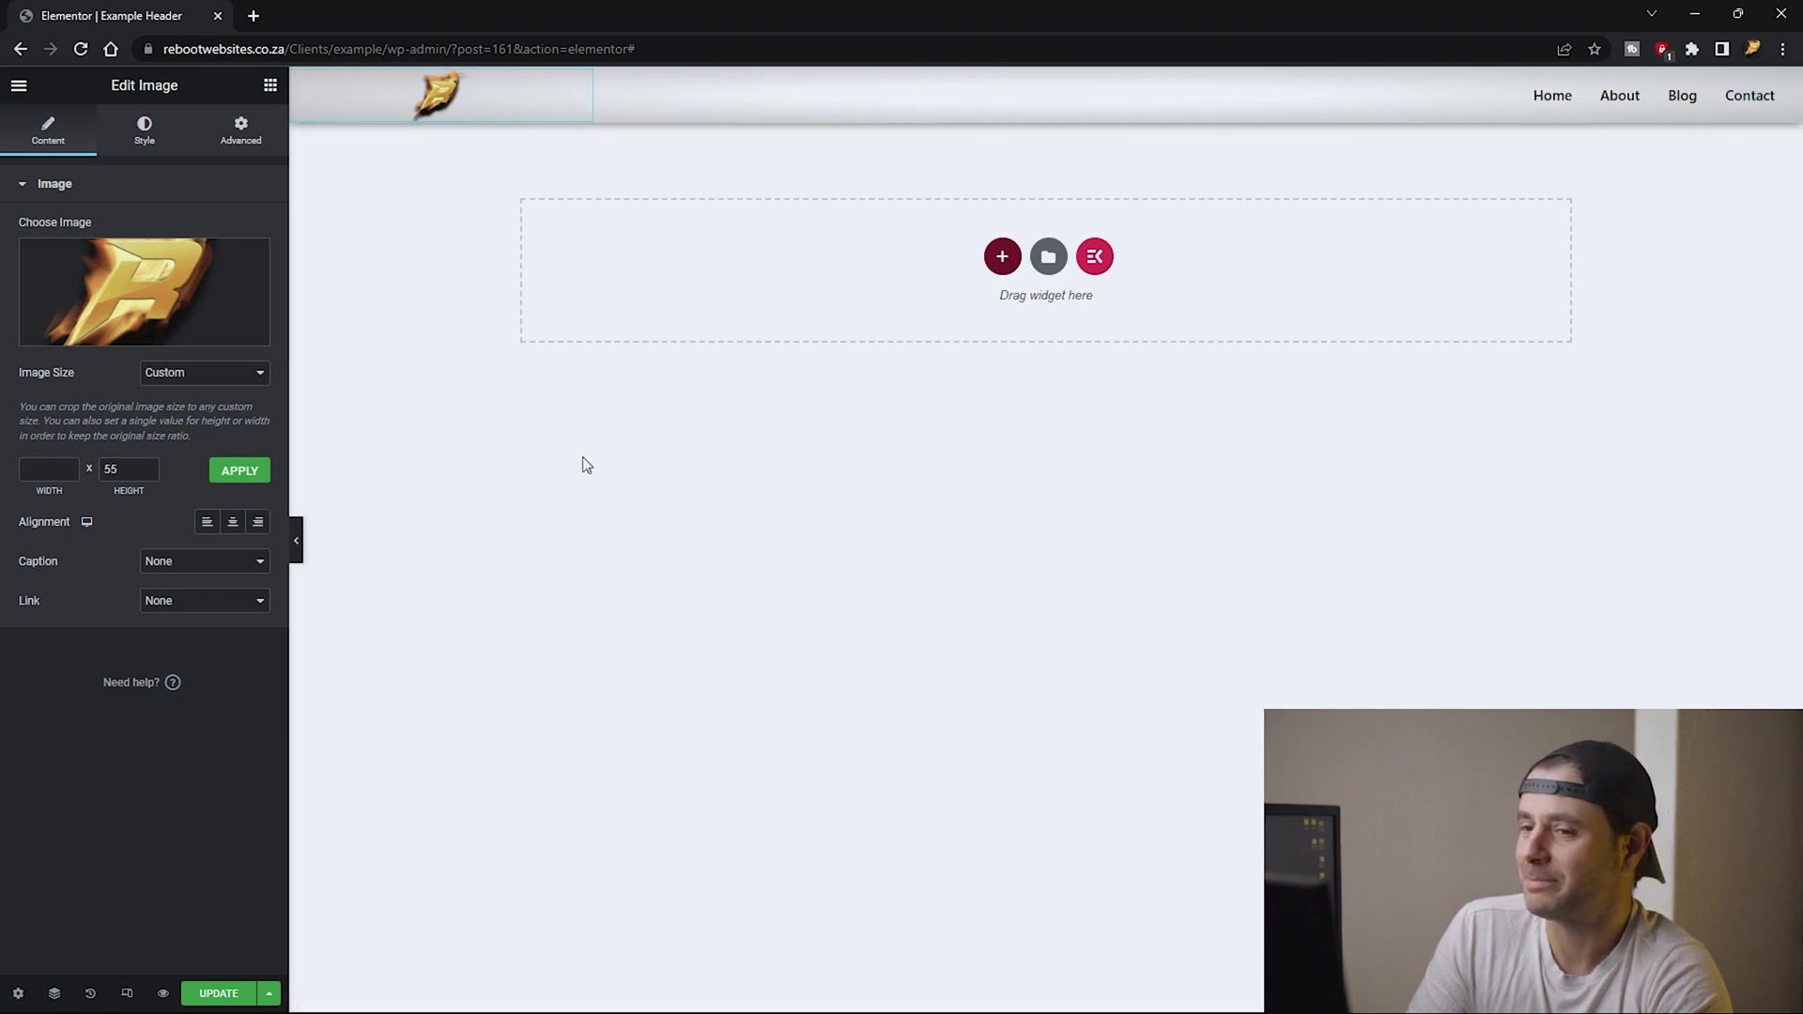
Update the Example Header and preview it on the live site in a new tab.
{"action": "left_click", "coordinate": [195, 996]}
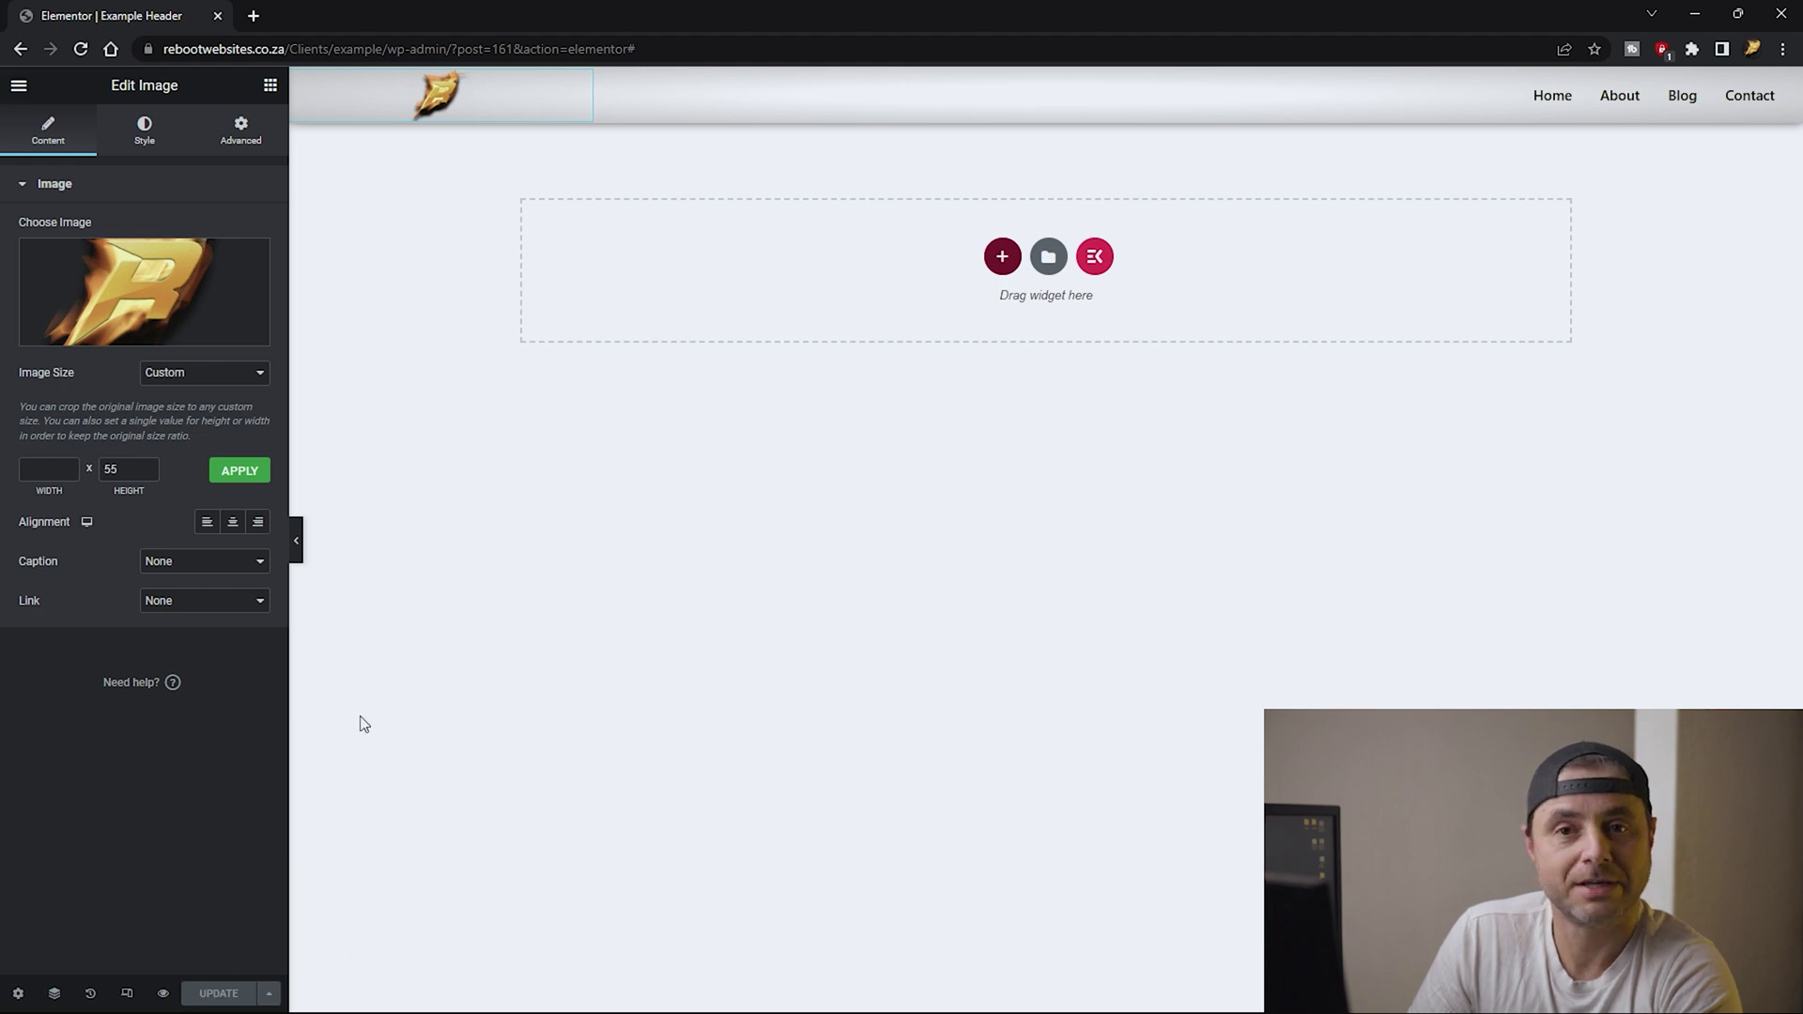
{"action": "left_click", "coordinate": [162, 992]}
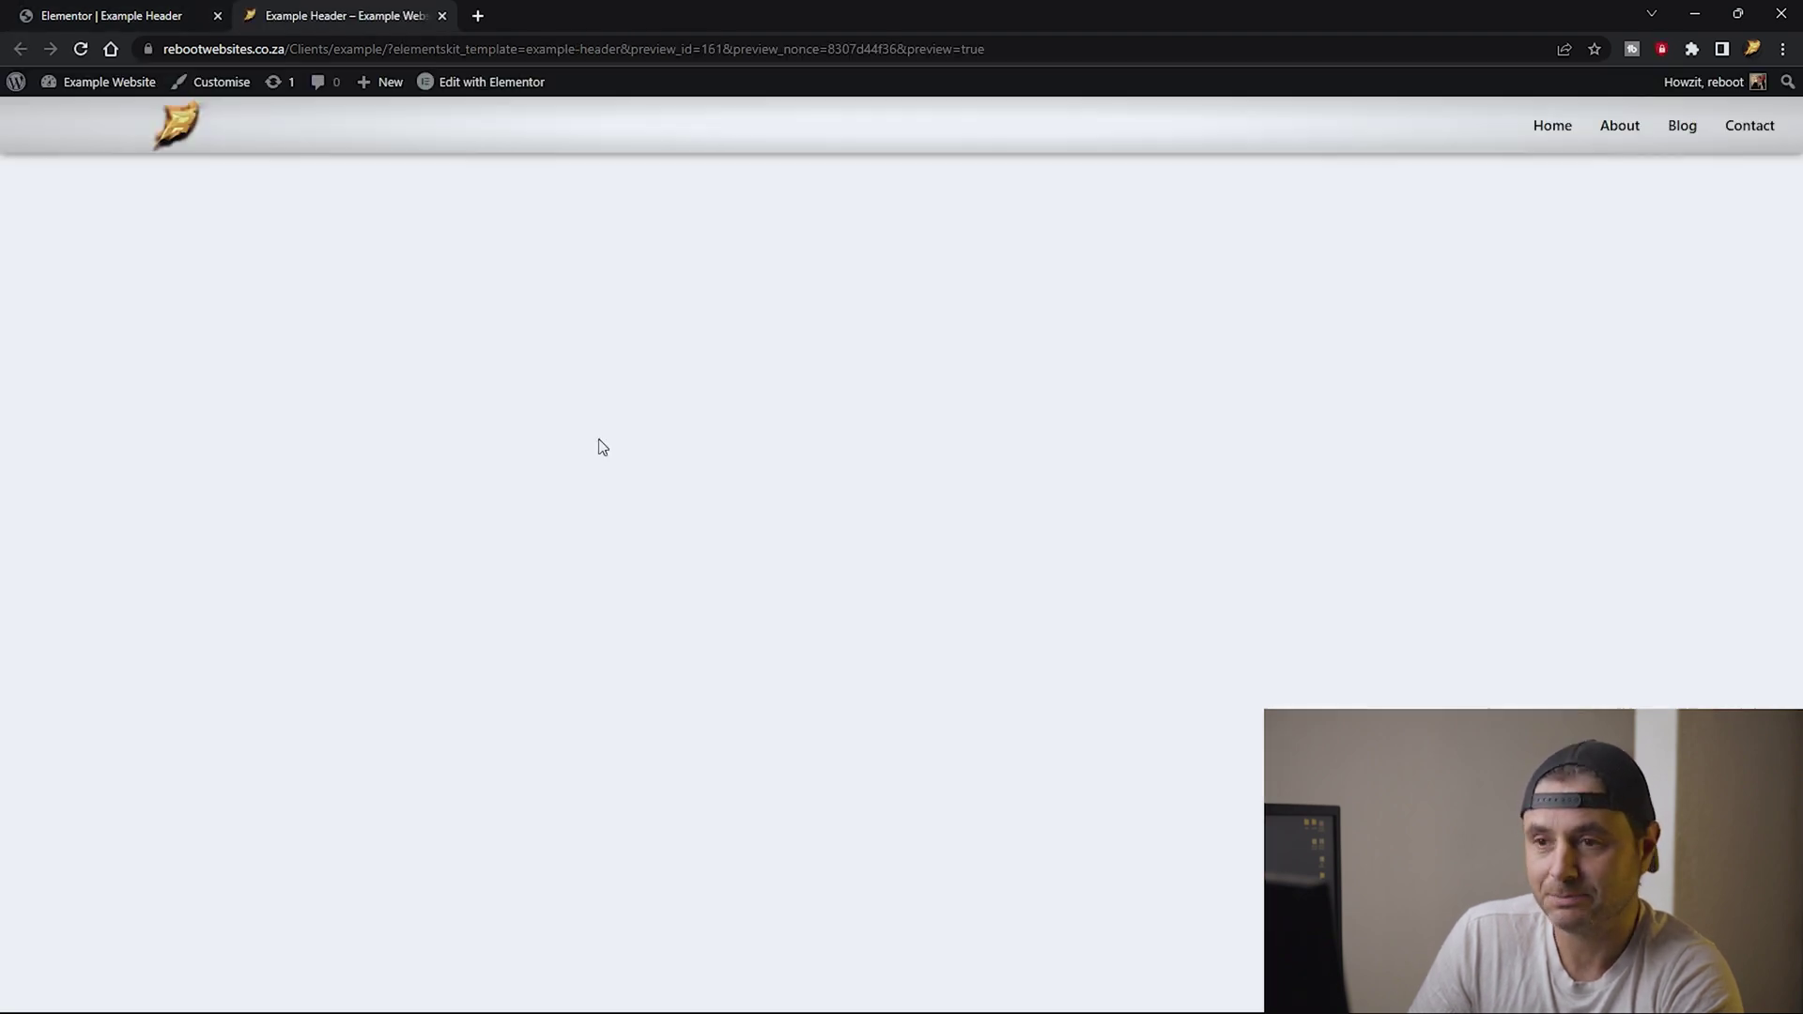